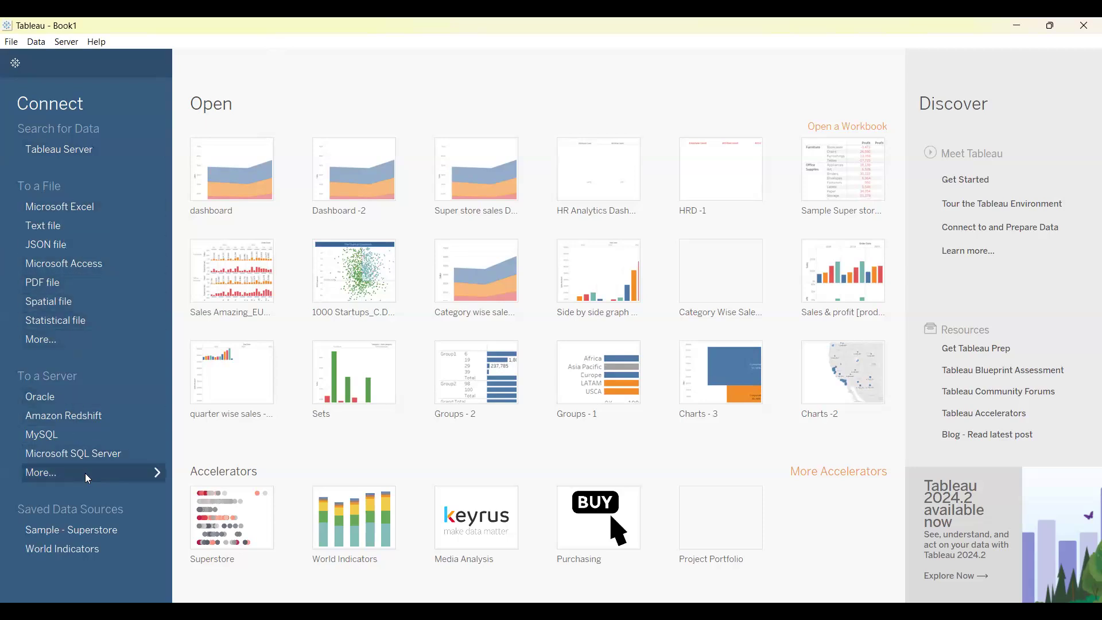
- Connect to the Emp Details Excel workbook as the data source and go to the Sheet 1 worksheet
{"action": "left_click", "coordinate": [75, 210]}
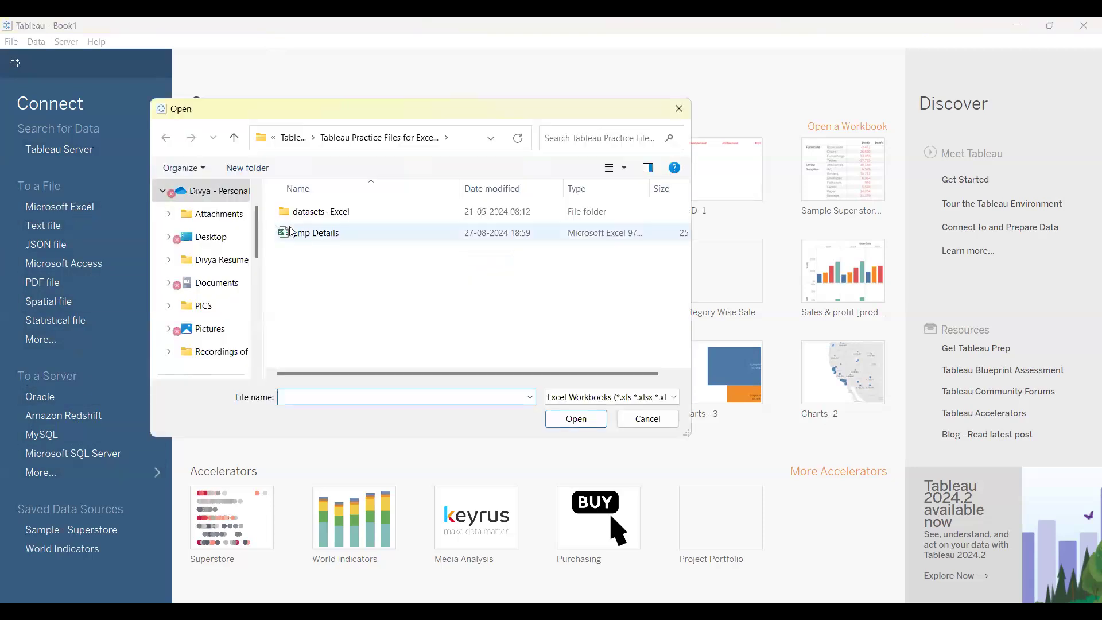
{"action": "left_click", "coordinate": [305, 233]}
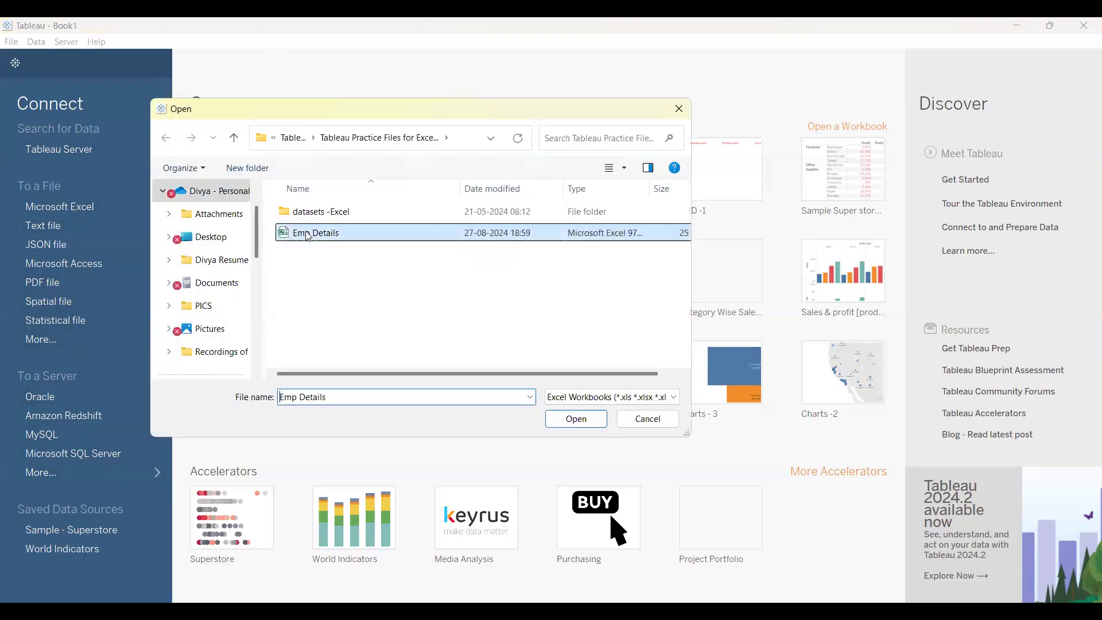
{"action": "left_click", "coordinate": [574, 420]}
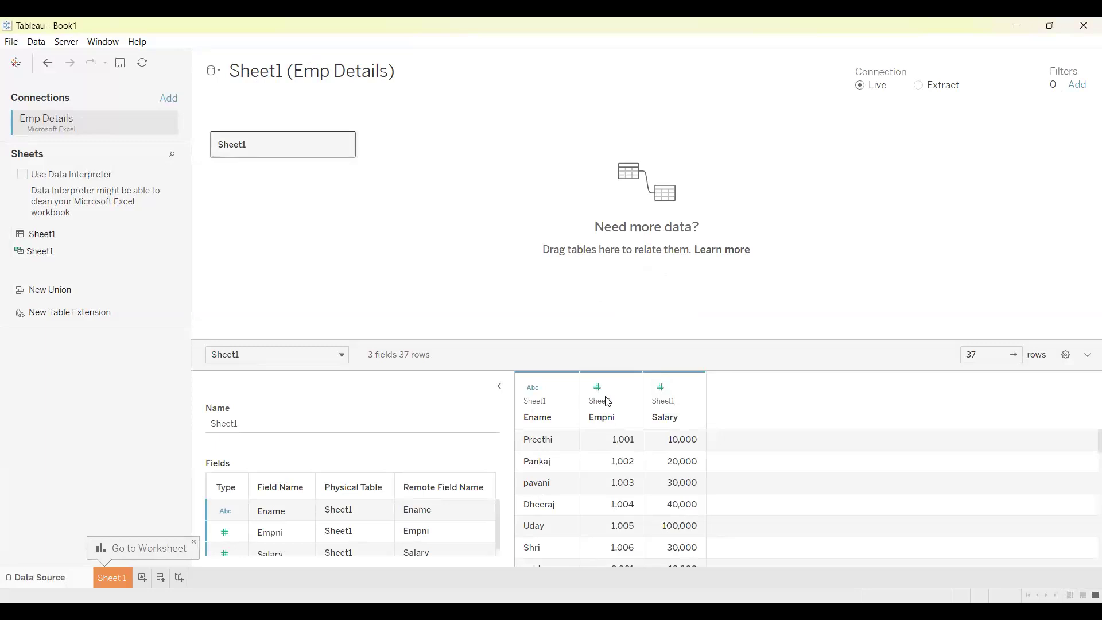
{"action": "left_click", "coordinate": [113, 577]}
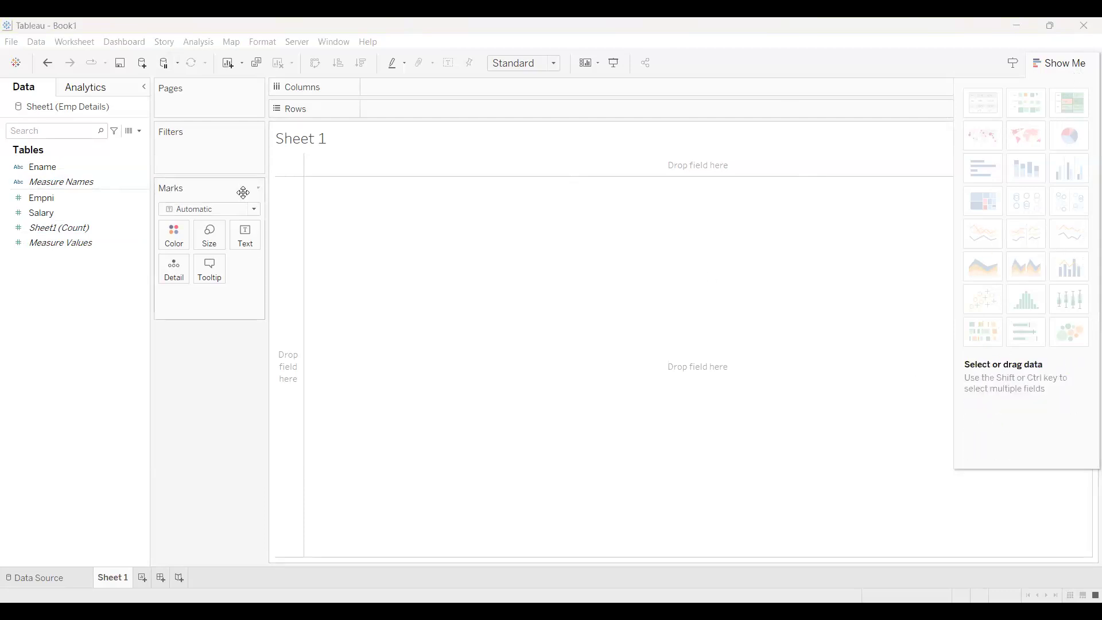
{"action": "left_click", "coordinate": [63, 170]}
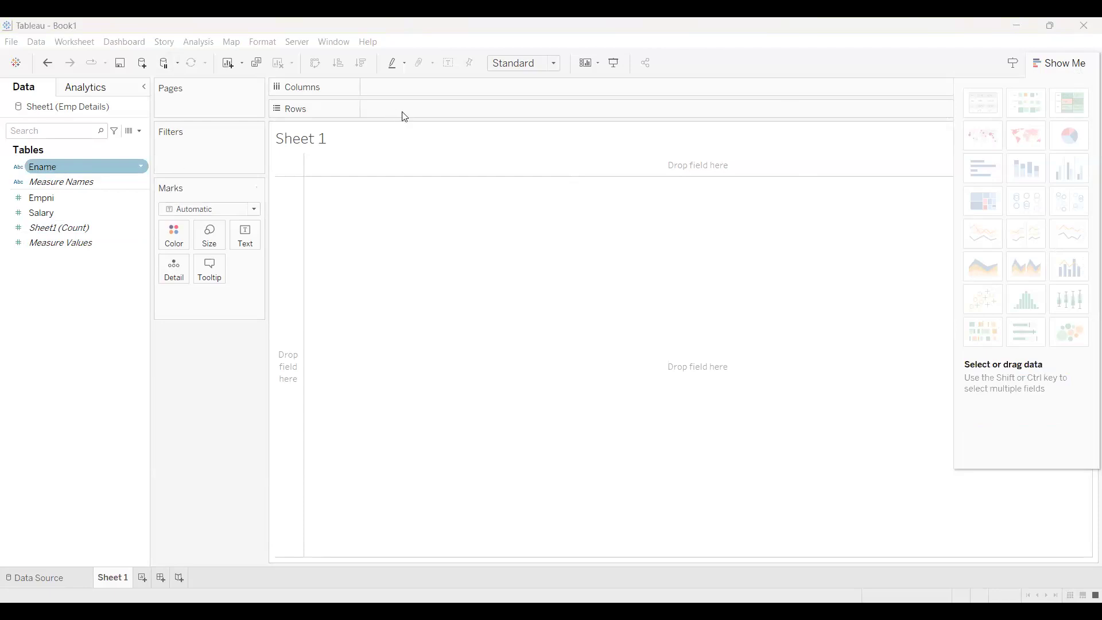
{"action": "left_click_drag", "start_coordinate": [404, 117], "coordinate": [404, 112]}
{"action": "left_click", "coordinate": [64, 214]}
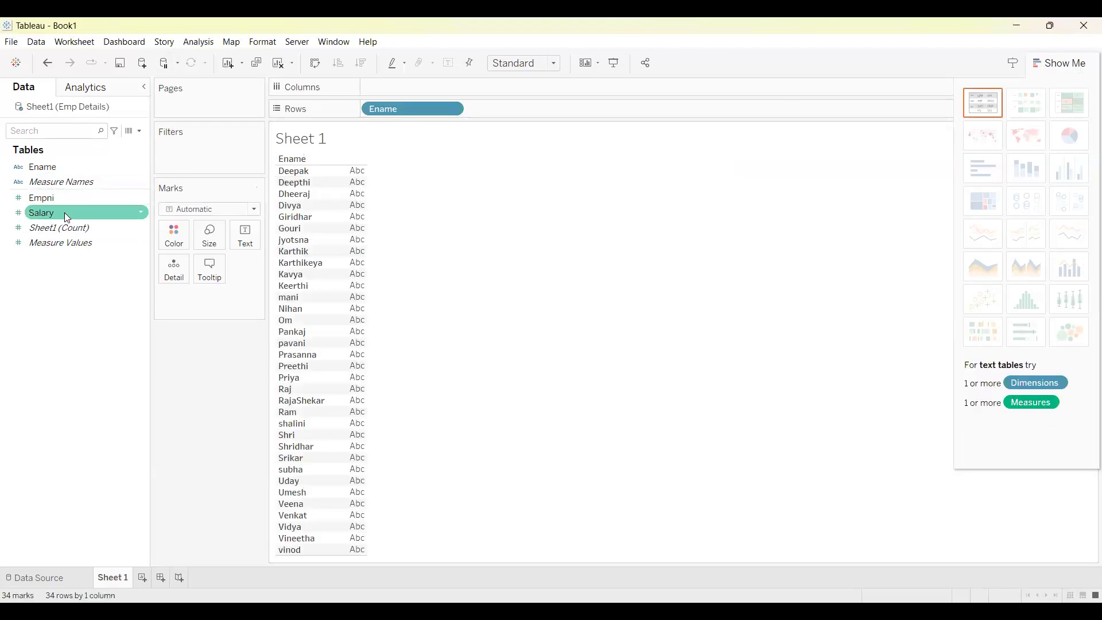
{"action": "mouse_move", "coordinate": [430, 116]}
{"action": "left_mouse_down"}
{"action": "mouse_move", "coordinate": [492, 459]}
{"action": "mouse_move", "coordinate": [98, 189]}
{"action": "mouse_move", "coordinate": [425, 114]}
{"action": "left_mouse_up"}
{"action": "left_click", "coordinate": [77, 168]}
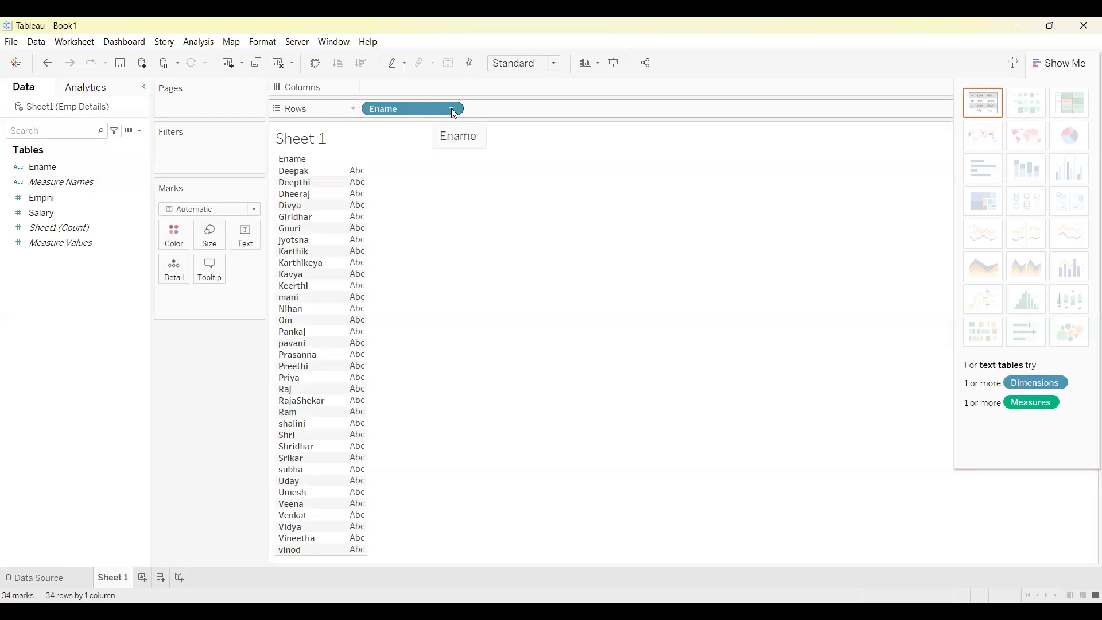
{"action": "left_click", "coordinate": [453, 111]}
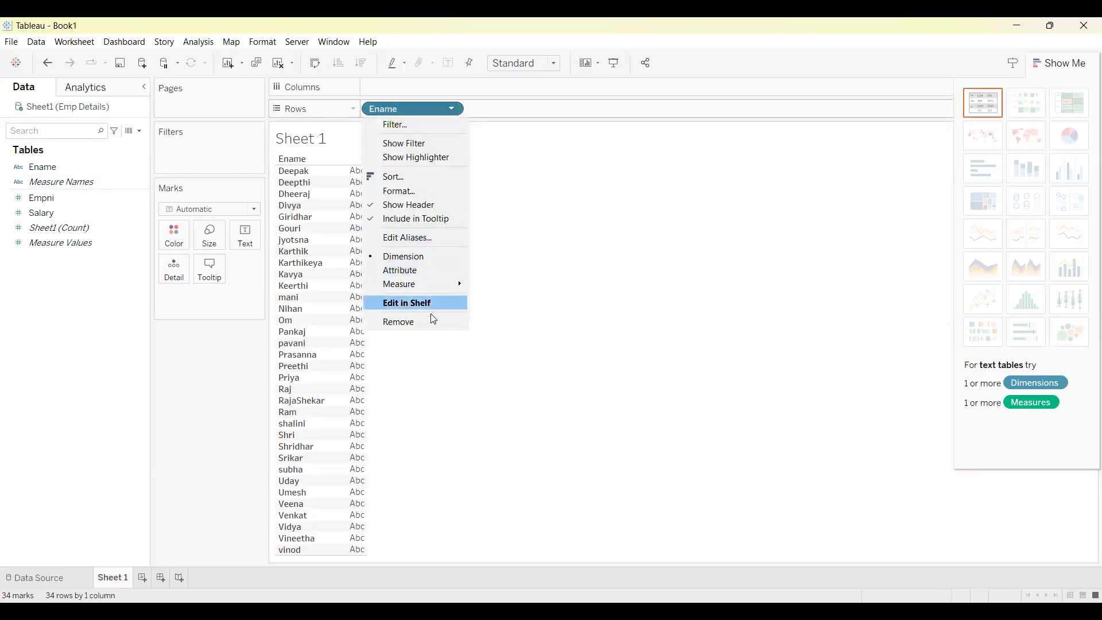
{"action": "left_click", "coordinate": [598, 383]}
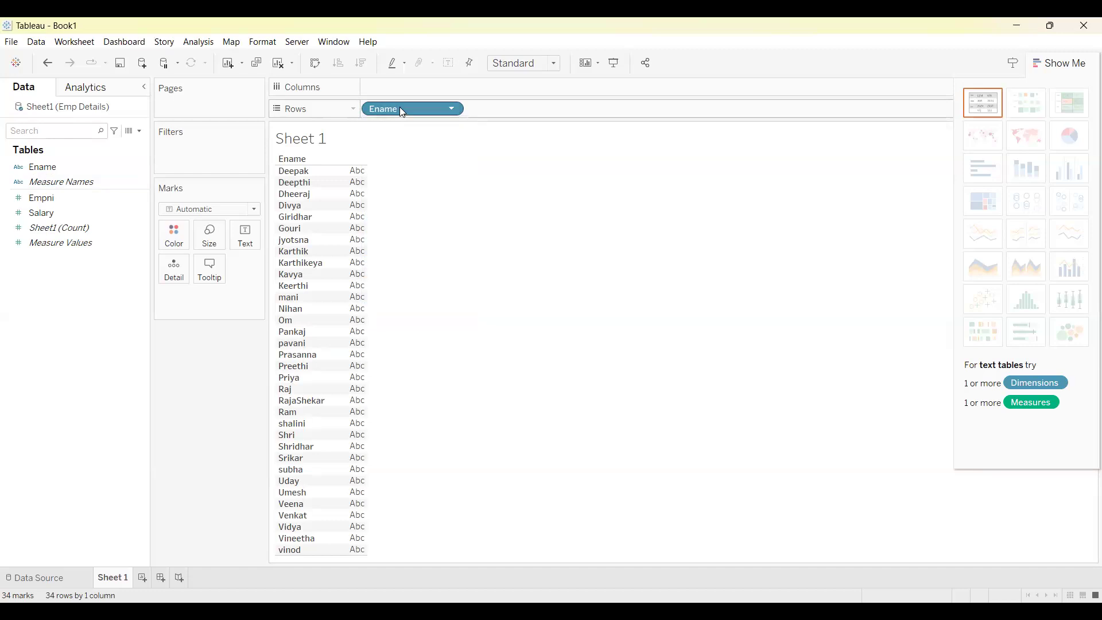
{"action": "left_click_drag", "start_coordinate": [711, 460], "coordinate": [712, 460]}
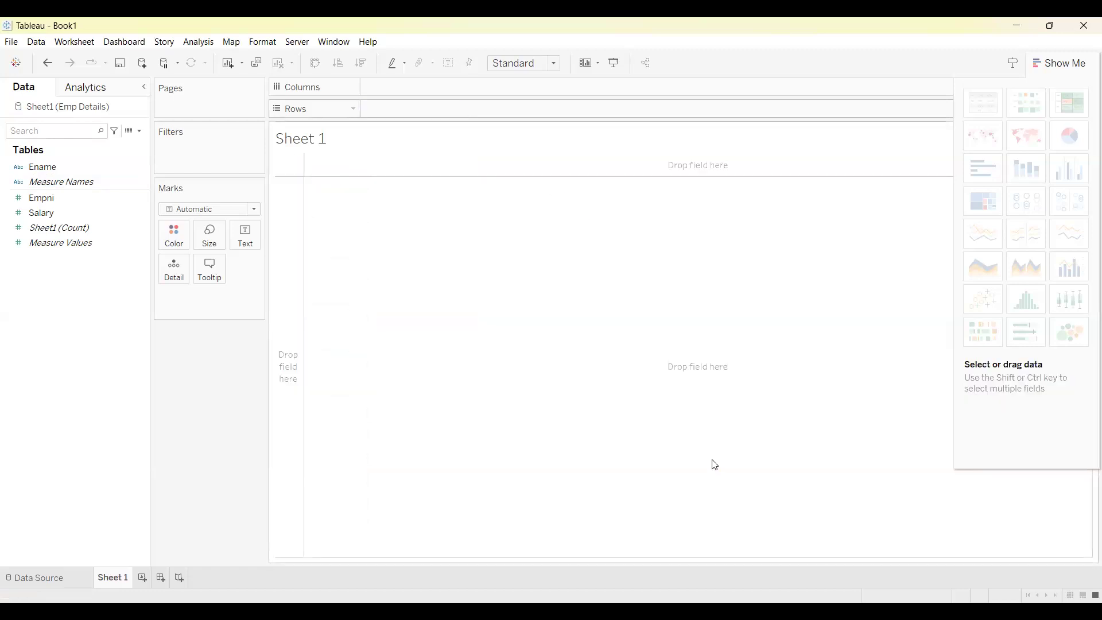
- Build a text table on Sheet 1 with Ename as rows and the sum of Salary as values
{"action": "left_click", "coordinate": [85, 246]}
{"action": "left_click", "coordinate": [61, 165]}
{"action": "double_click", "coordinate": [61, 165]}
{"action": "left_click", "coordinate": [64, 213]}
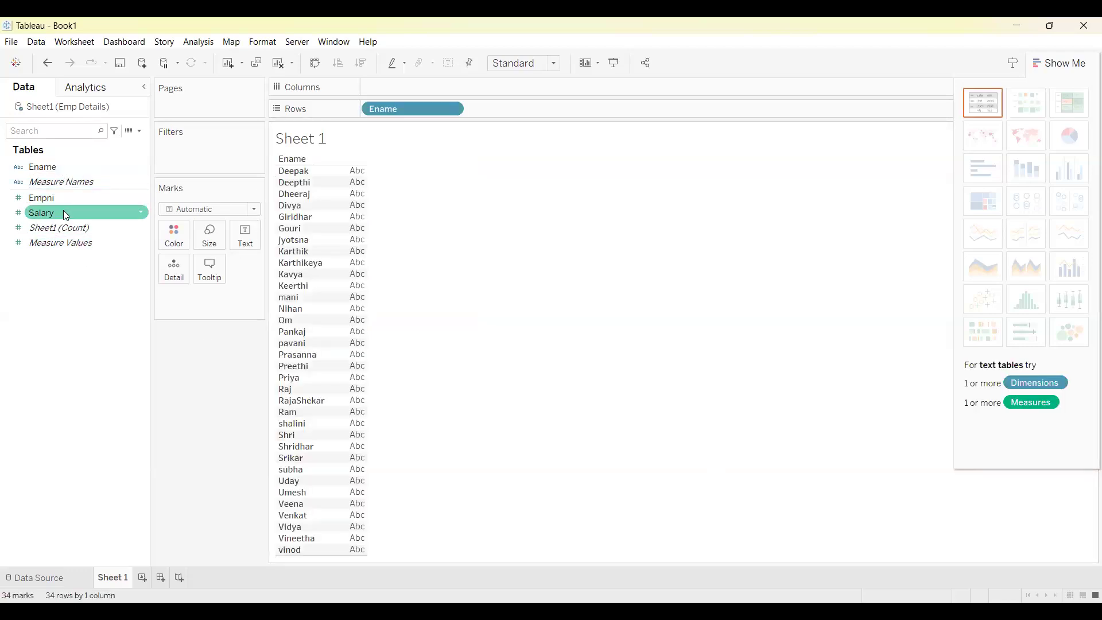
{"action": "double_click", "coordinate": [63, 210]}
{"action": "key", "text": "Down"}
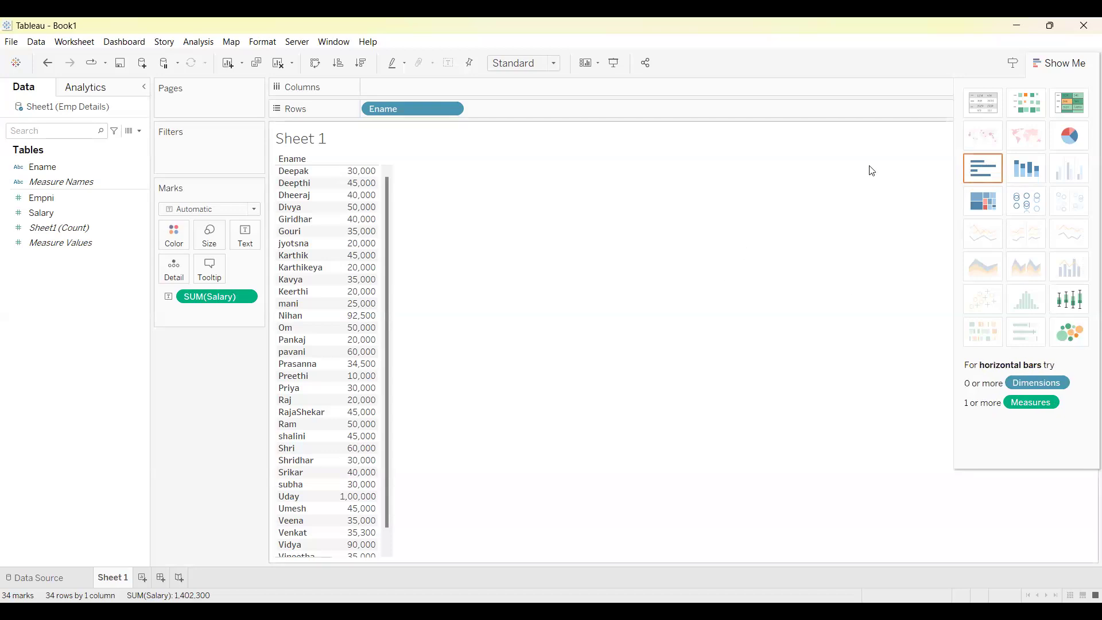
- Convert the salary table to a horizontal bar chart and color the bars by Ename
{"action": "left_click", "coordinate": [983, 171]}
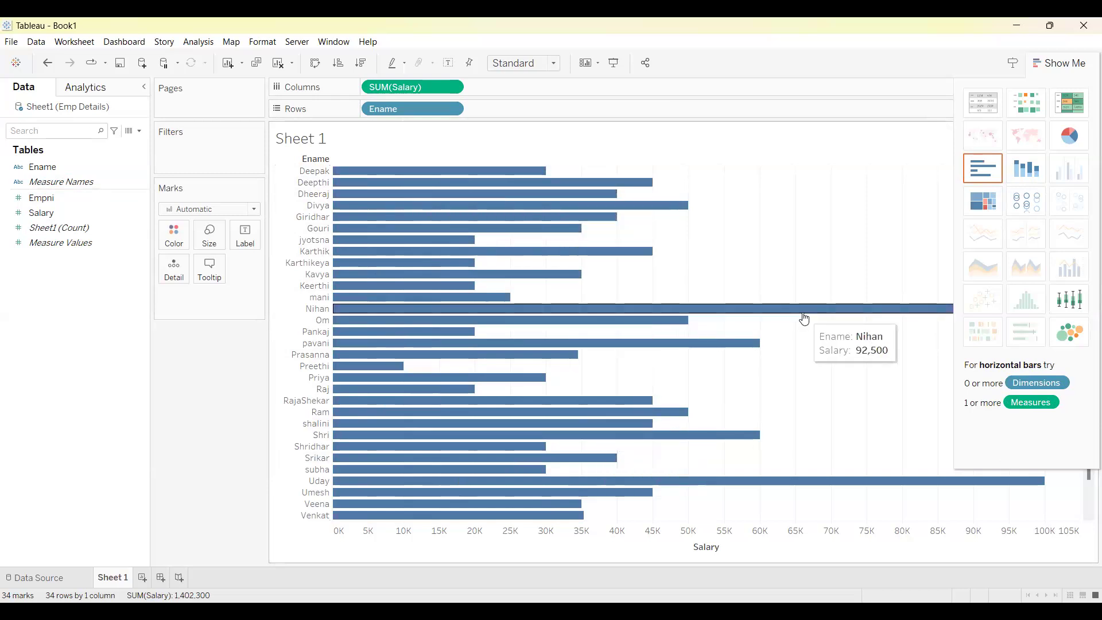
{"action": "left_click", "coordinate": [1066, 64]}
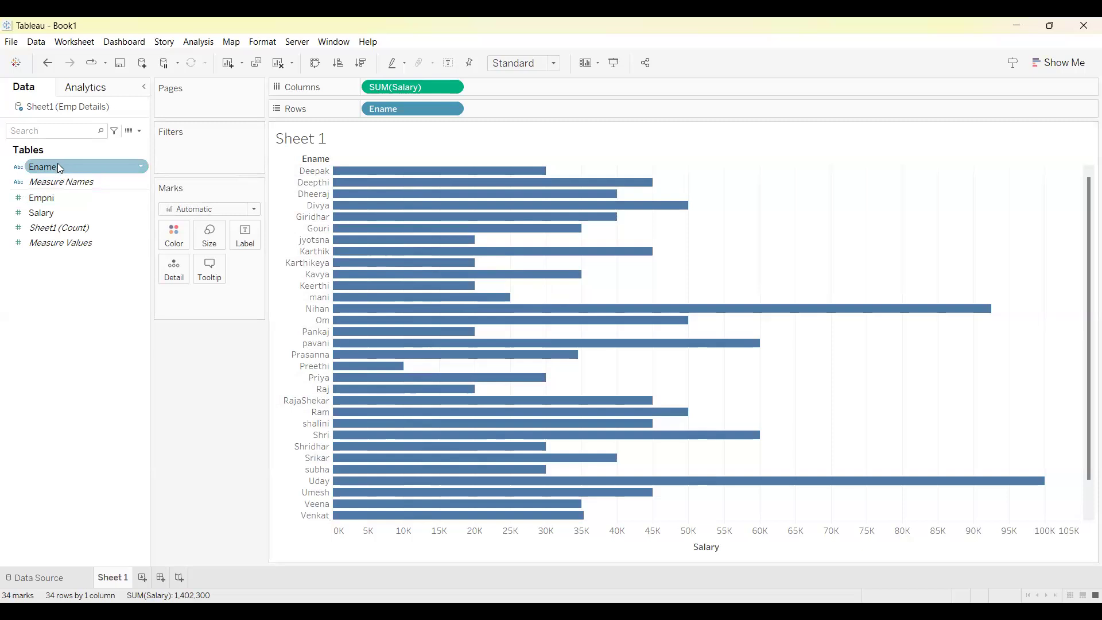
{"action": "left_click_drag", "start_coordinate": [66, 166], "coordinate": [174, 234]}
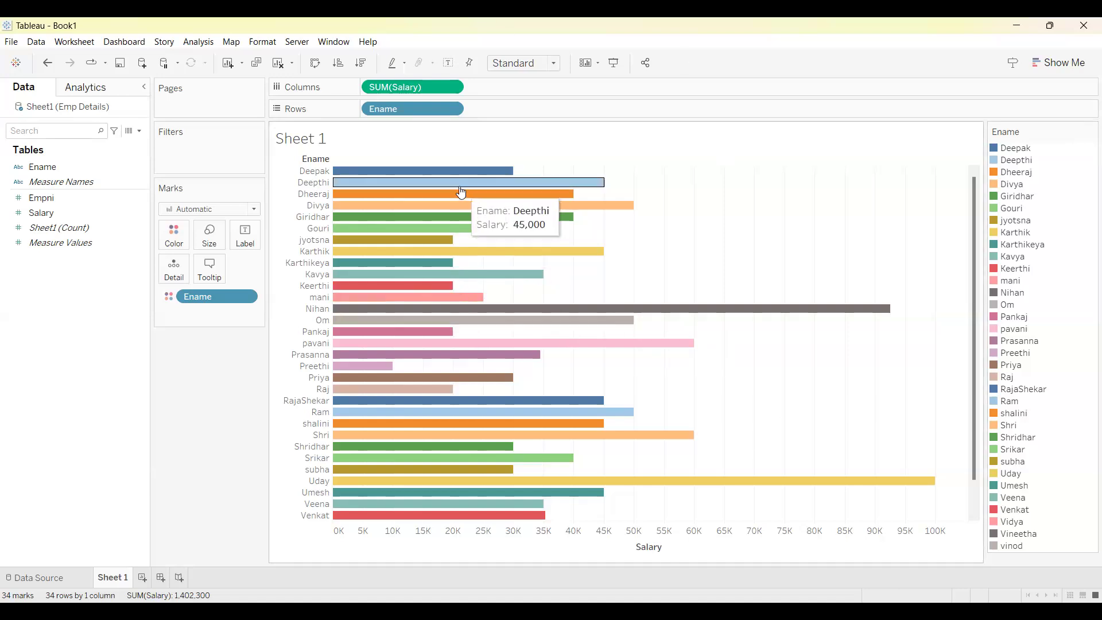
- Show mark labels on the bars and sort the employees by salary in descending order
{"action": "left_click", "coordinate": [1058, 63]}
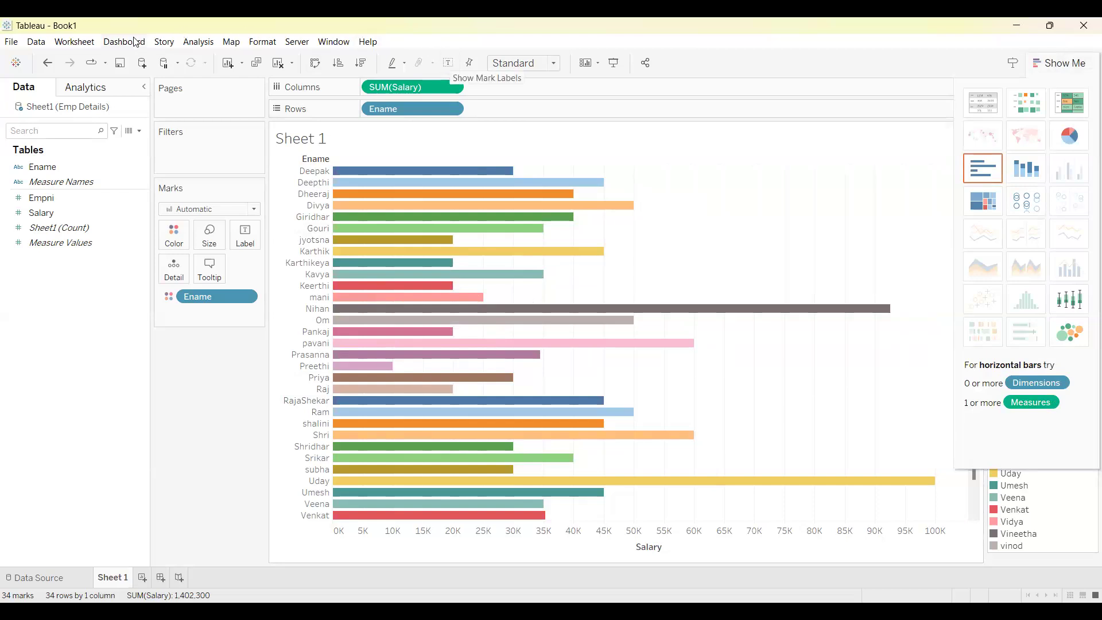
{"action": "left_click", "coordinate": [449, 63]}
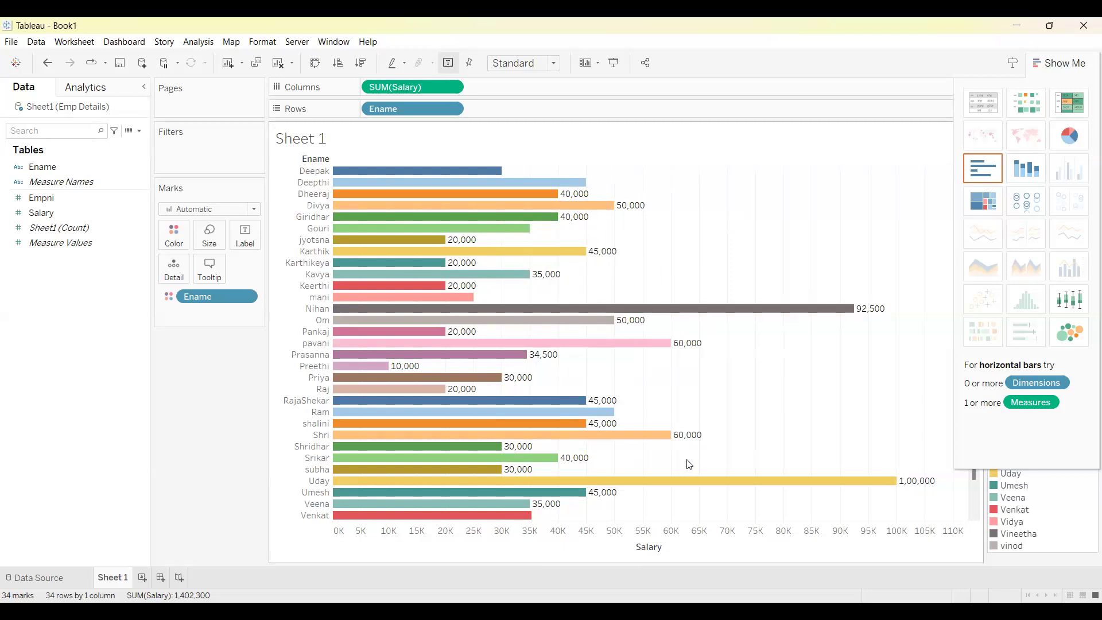
{"action": "left_click", "coordinate": [361, 63]}
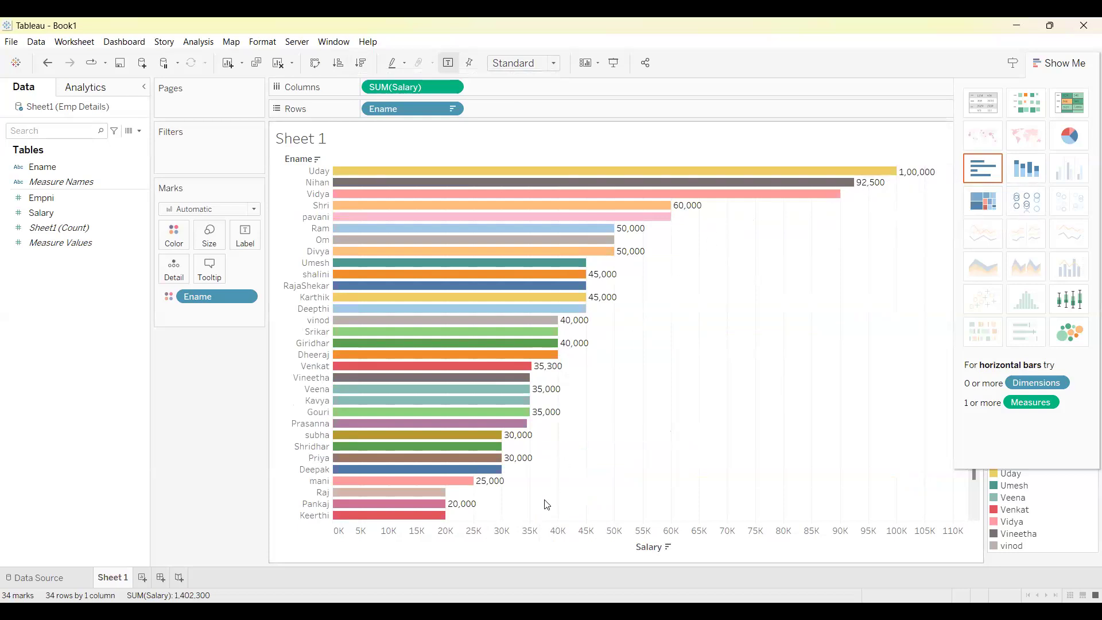
{"action": "left_click", "coordinate": [339, 63]}
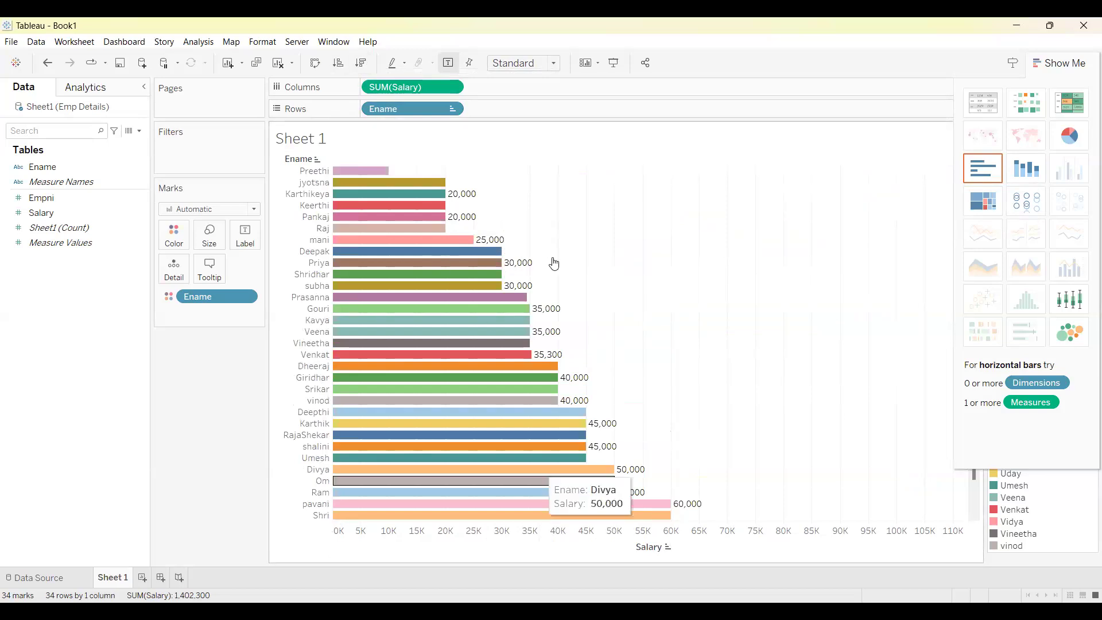
{"action": "left_click", "coordinate": [361, 63]}
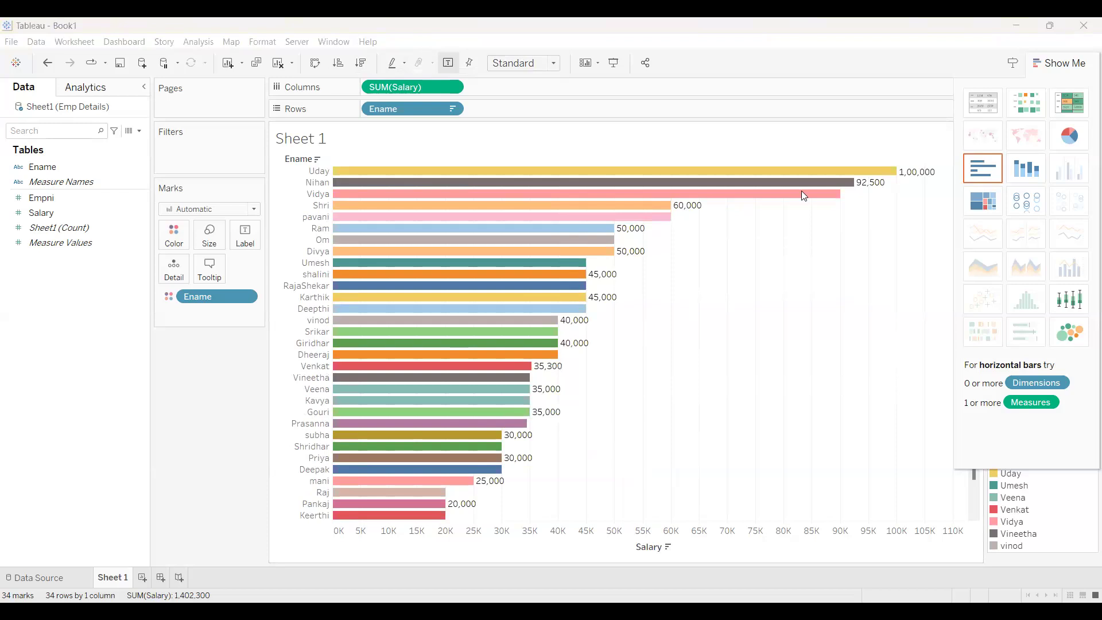
- Rename the Sheet 1 worksheet as Horizontal Bar
{"action": "double_click", "coordinate": [113, 578]}
{"action": "type", "text": "Hori"}
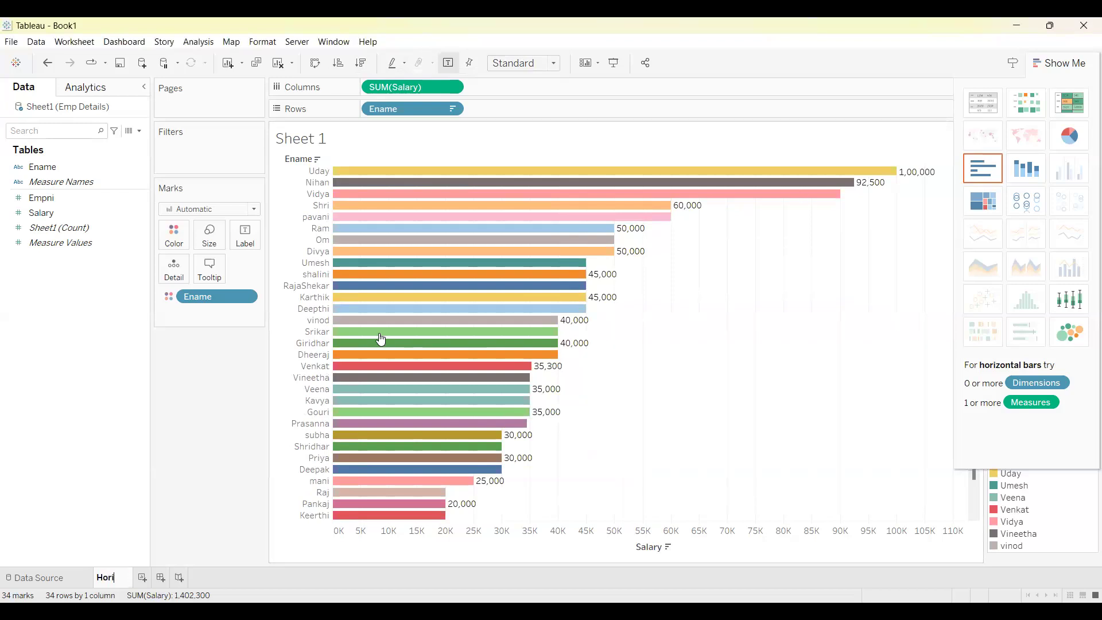
{"action": "type", "text": "zontal Bar"}
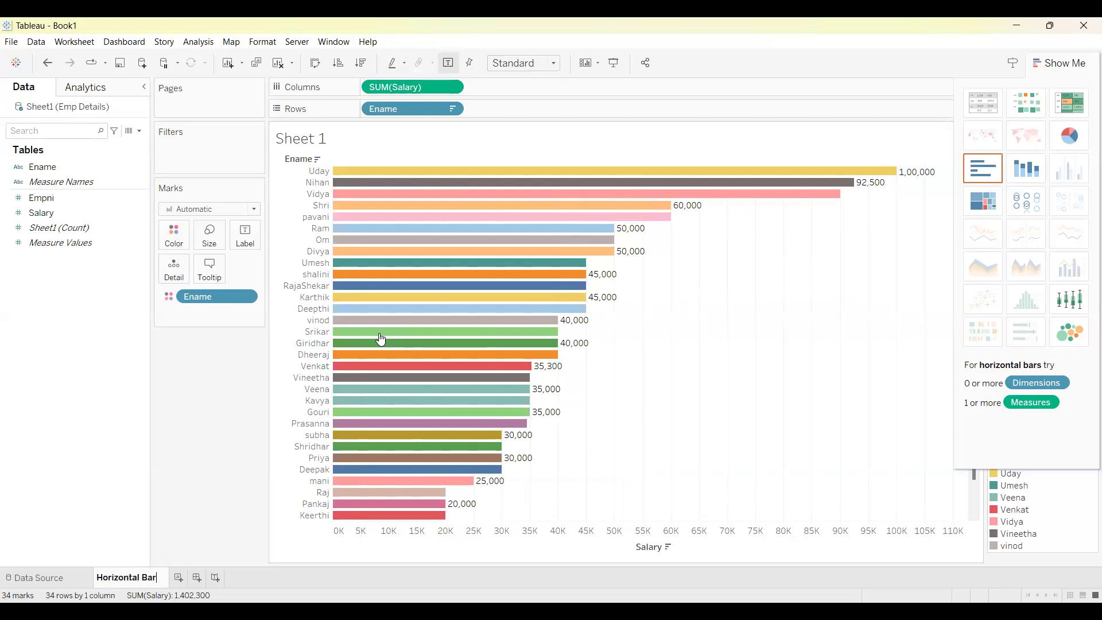
{"action": "key", "text": "Return"}
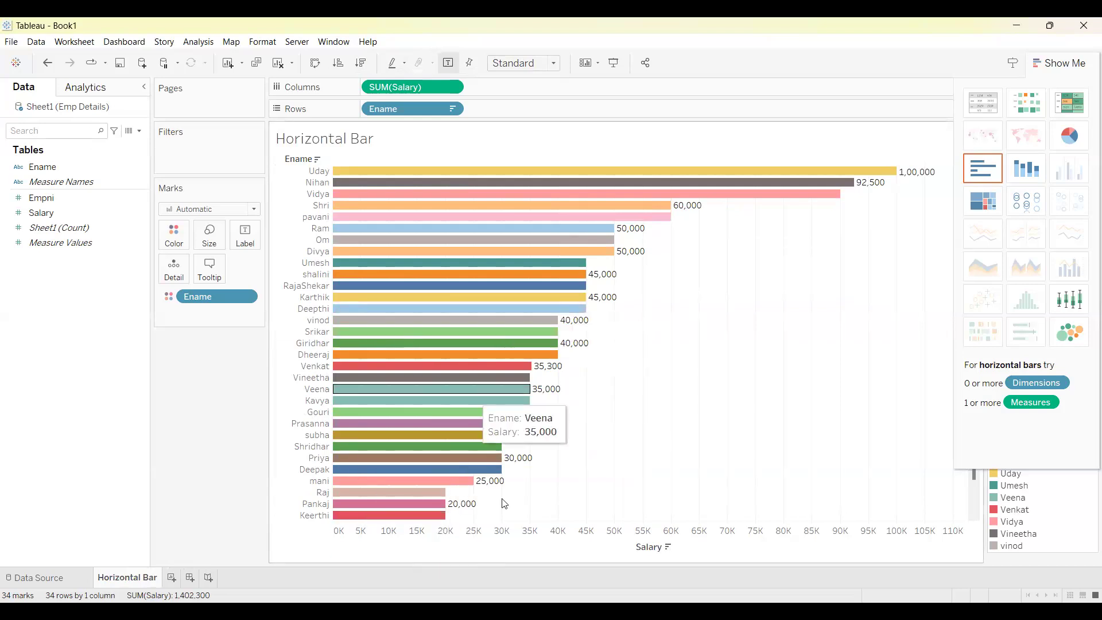
{"action": "key", "text": "F2"}
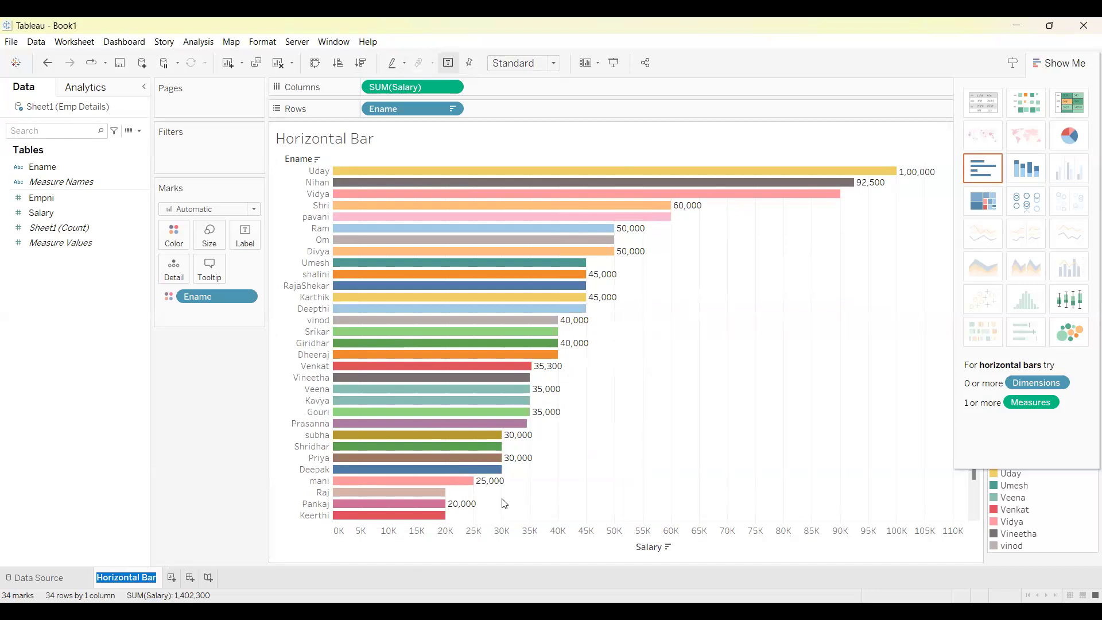
{"action": "key", "text": "Return"}
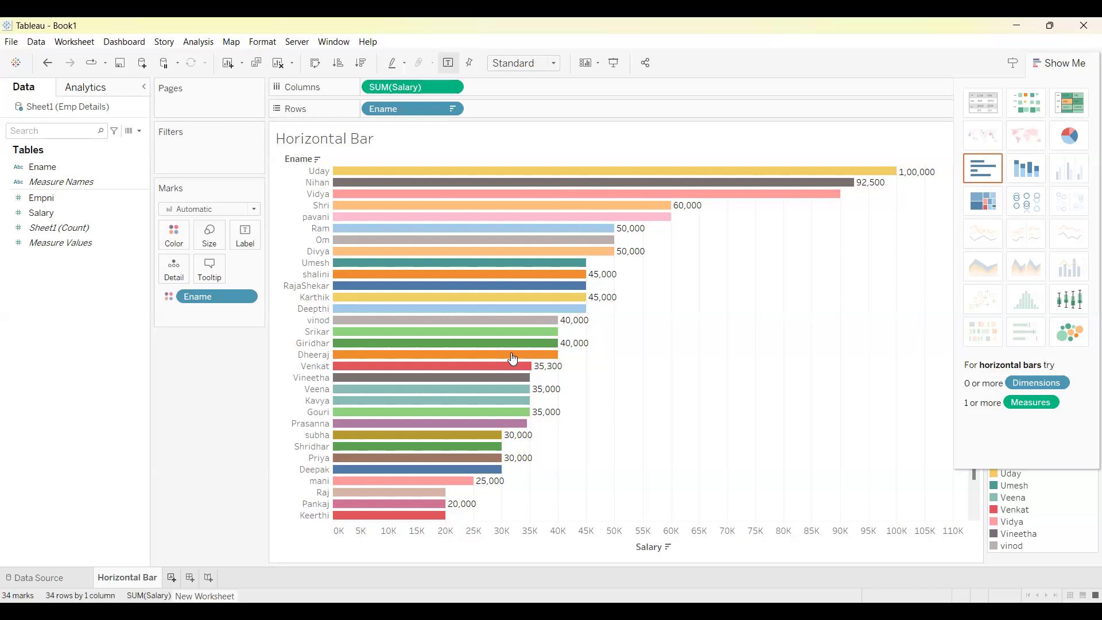
- Create a new worksheet and build a text table of the sum of Salary for each Ename
{"action": "key", "text": "ctrl+m"}
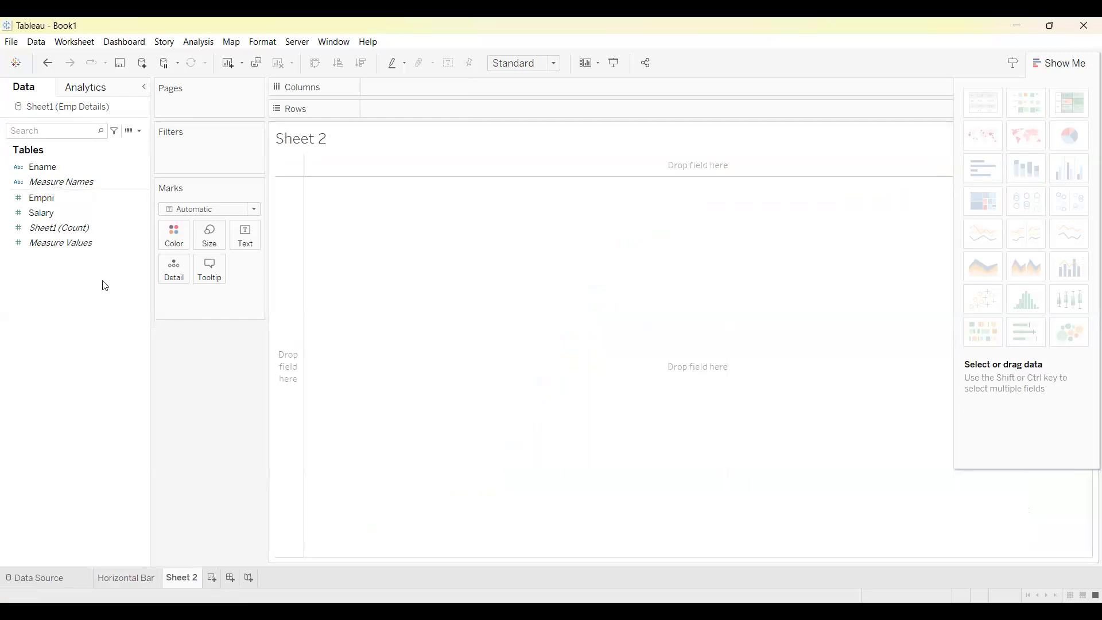
{"action": "left_click", "coordinate": [46, 171]}
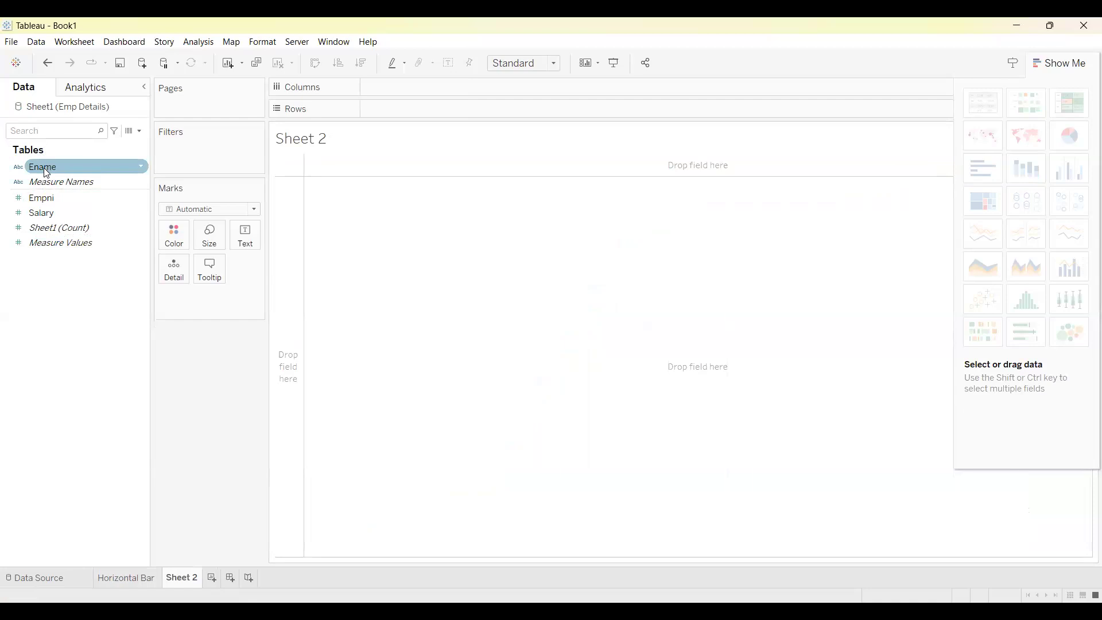
{"action": "double_click", "coordinate": [46, 171]}
{"action": "left_click", "coordinate": [55, 217]}
{"action": "double_click", "coordinate": [56, 217]}
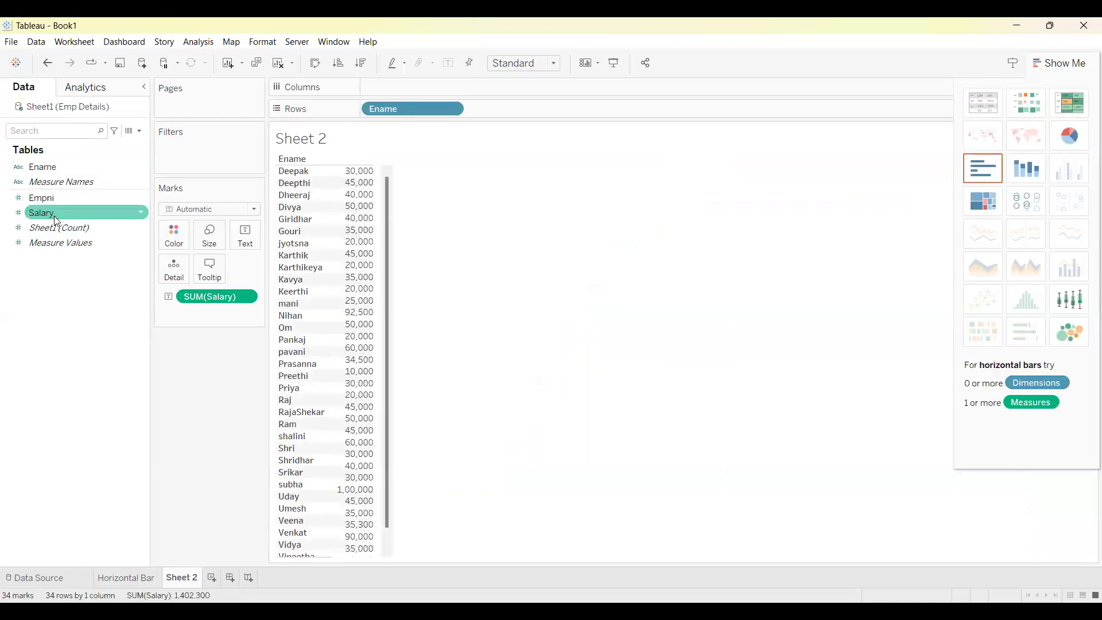
- Convert the table on Sheet 2 to a packed bubbles chart and color the bubbles by Ename
{"action": "left_click", "coordinate": [1070, 333]}
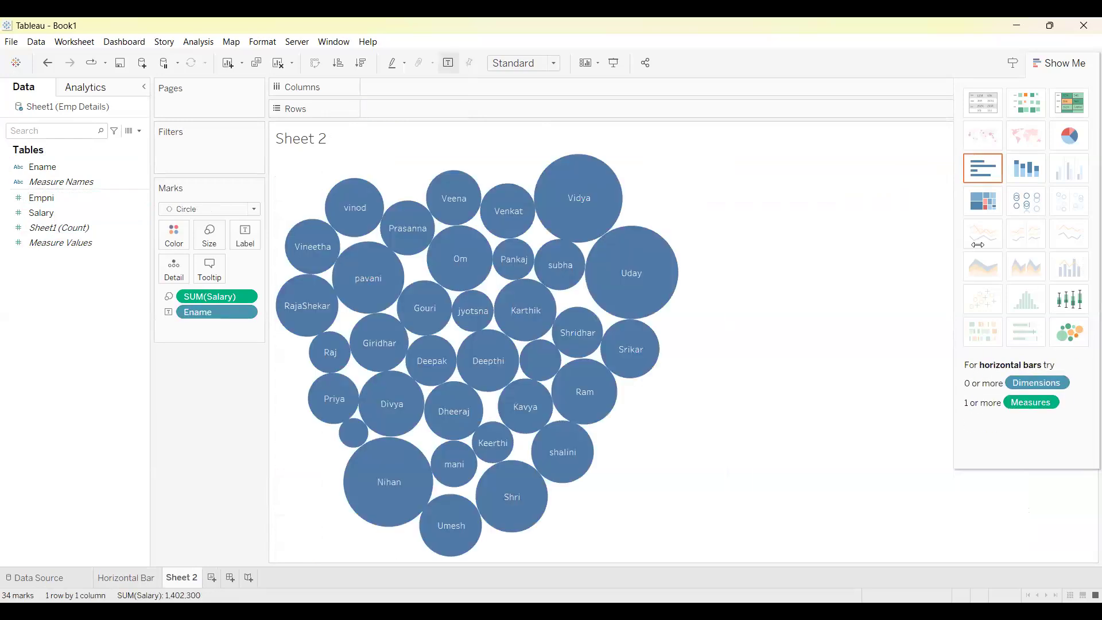
{"action": "left_click", "coordinate": [61, 172]}
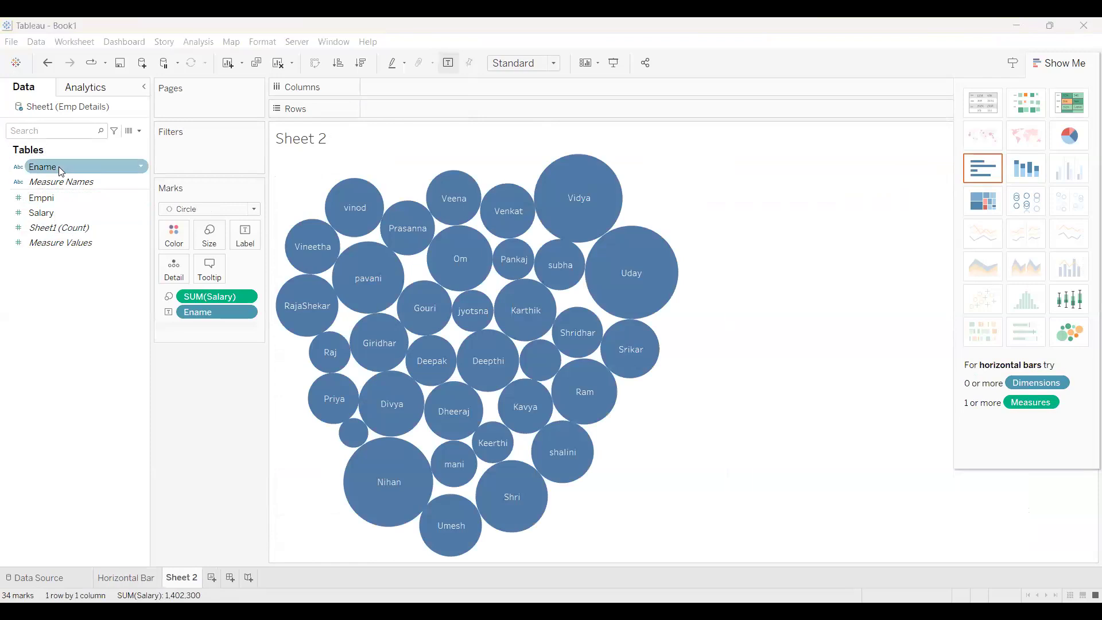
{"action": "left_click_drag", "start_coordinate": [60, 166], "coordinate": [180, 233]}
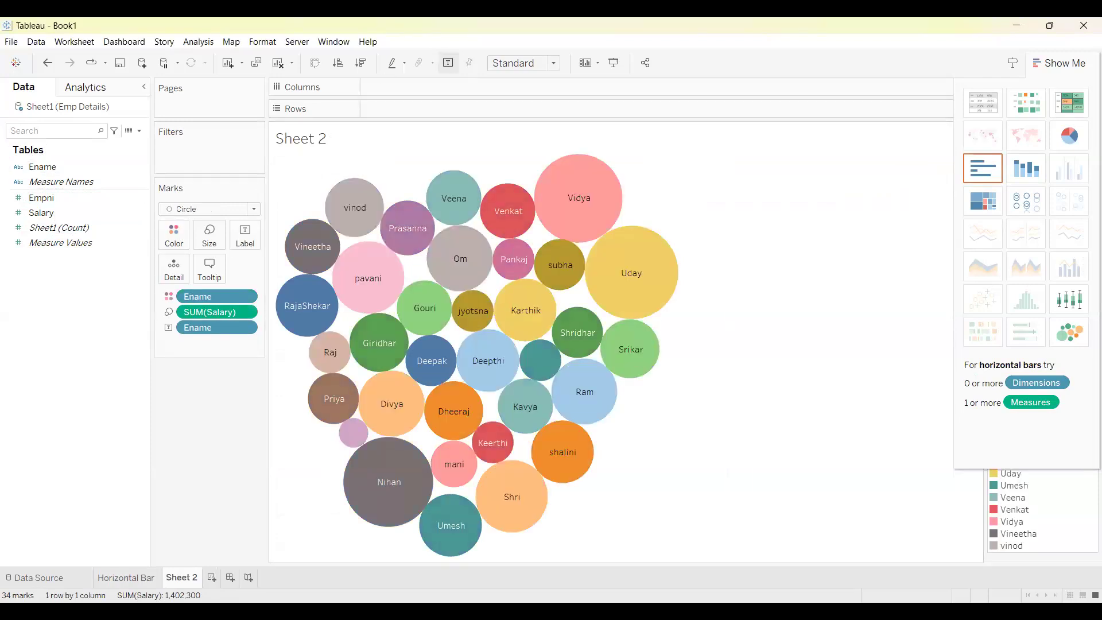
- Compare the Horizontal Bar sheet with the bubble chart on Sheet 2 and toggle the bubbles' mark labels off and on
{"action": "left_click", "coordinate": [126, 577]}
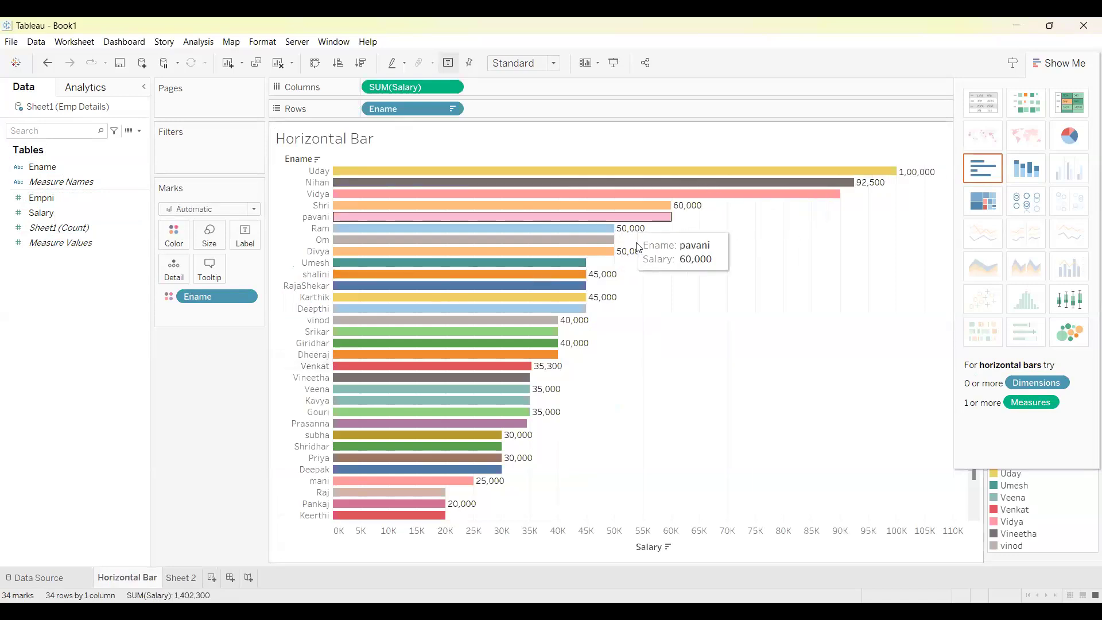
{"action": "key", "text": "ctrl+Tab"}
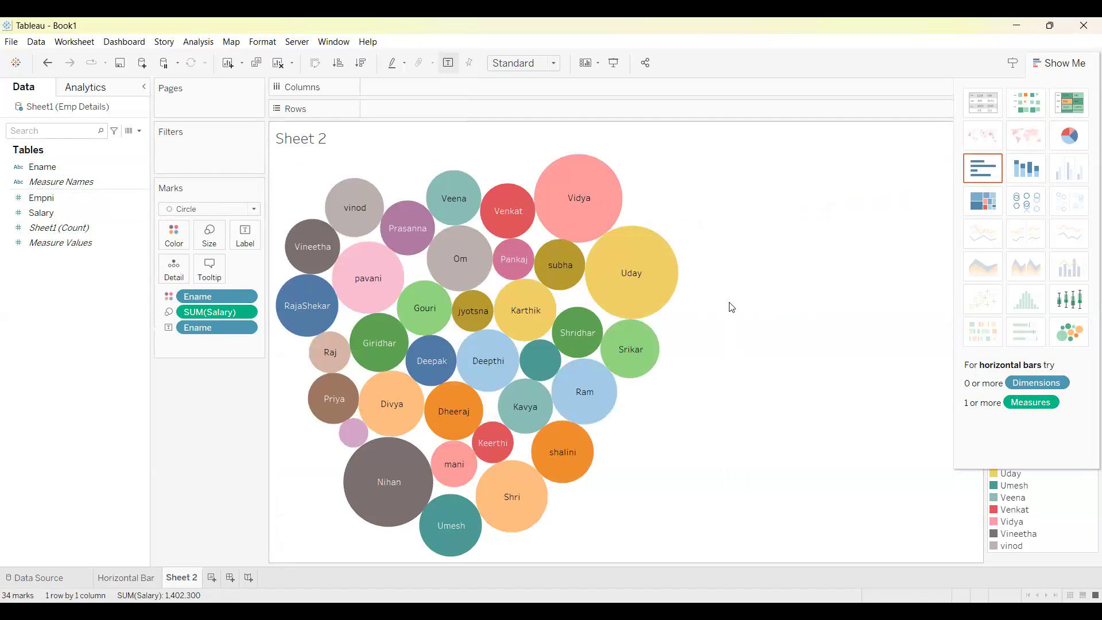
{"action": "left_click", "coordinate": [449, 63]}
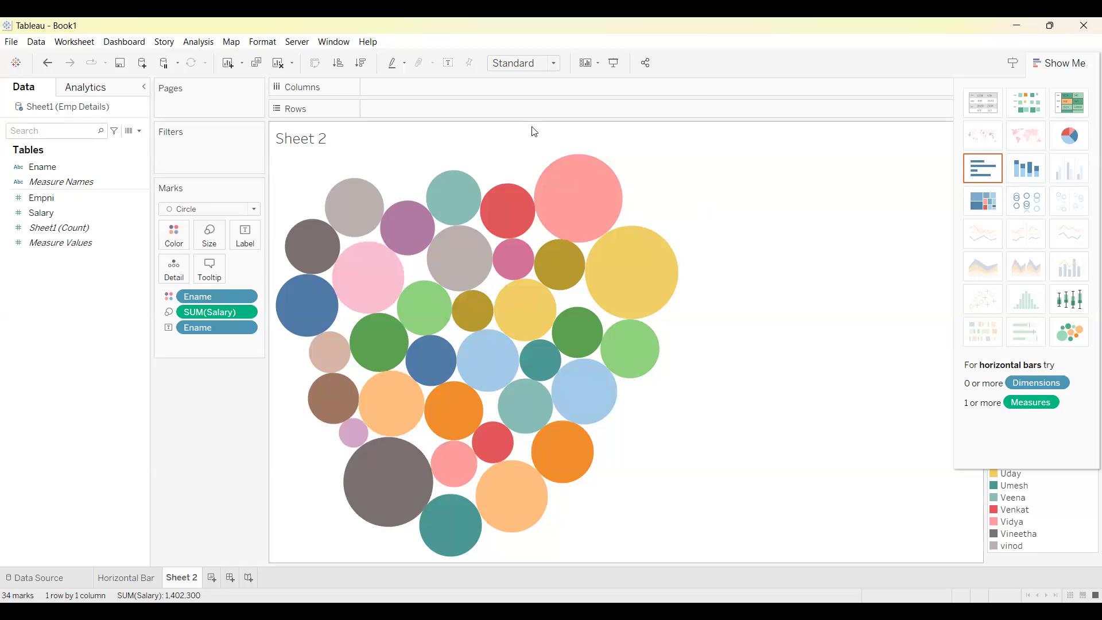
{"action": "left_click", "coordinate": [448, 63]}
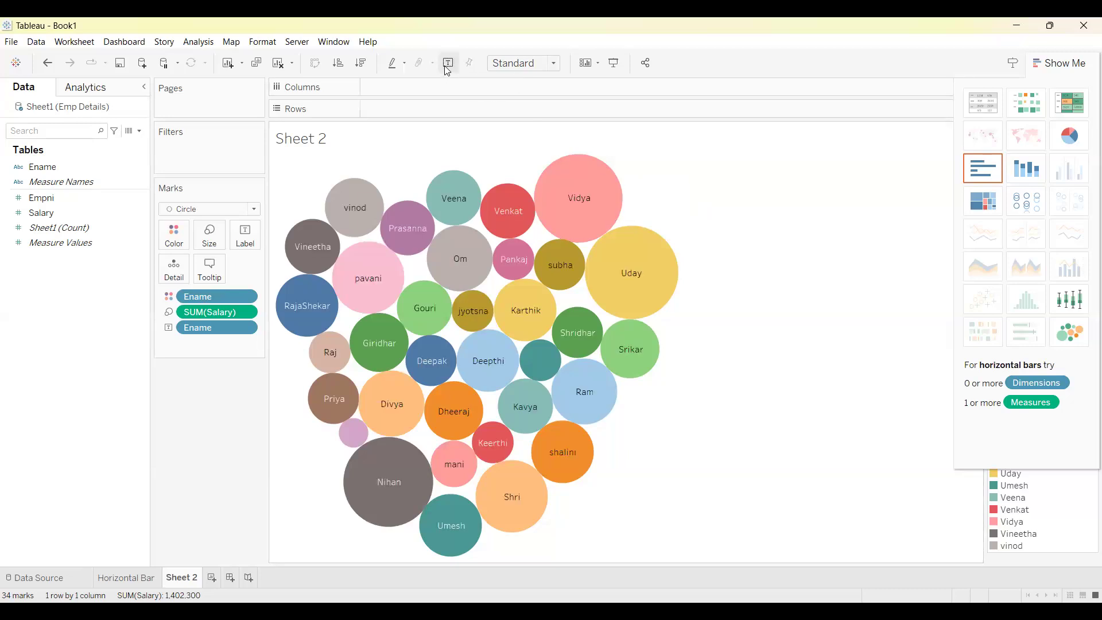
- Add the sum of Salary to the mark labels of the packed bubbles on Sheet 2
{"action": "mouse_move", "coordinate": [616, 362]}
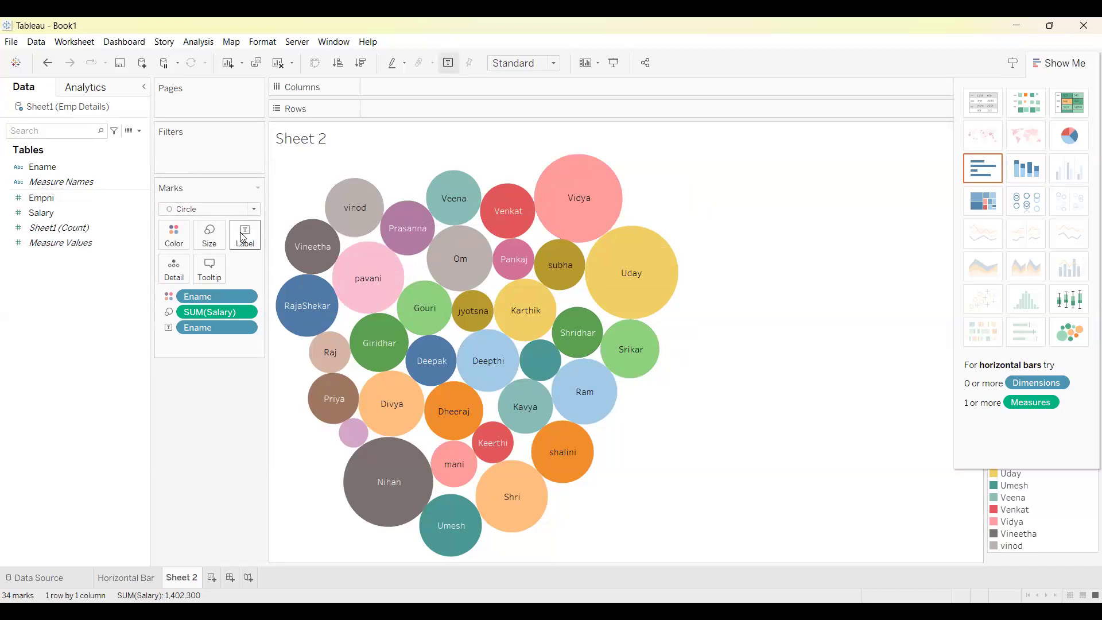
{"action": "left_click", "coordinate": [49, 215]}
{"action": "left_click_drag", "start_coordinate": [48, 215], "coordinate": [246, 237]}
{"action": "mouse_move", "coordinate": [571, 212]}
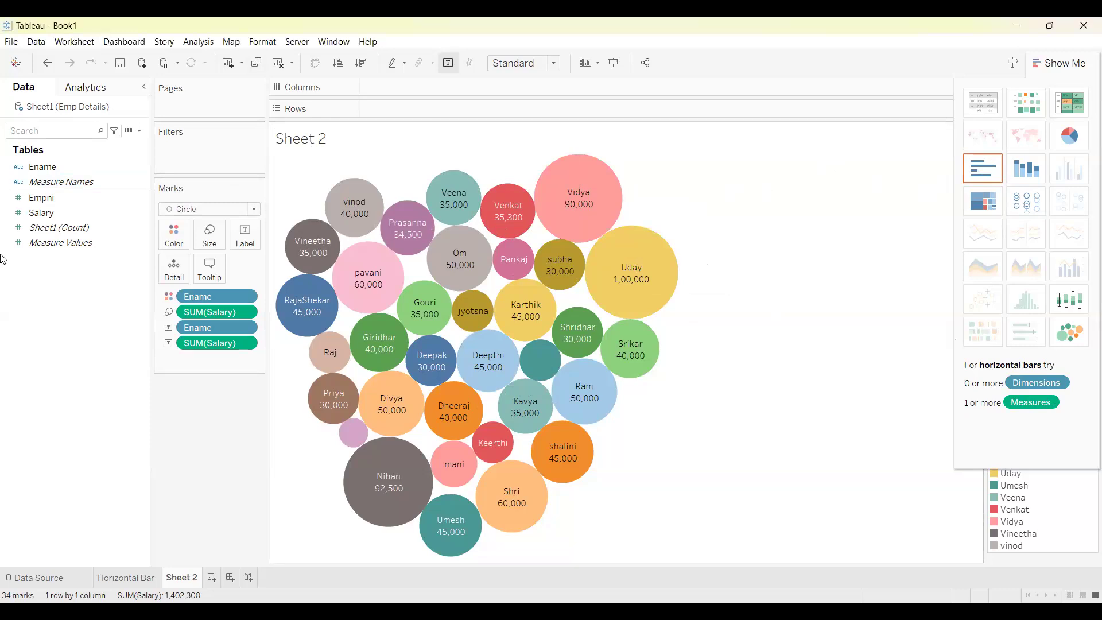
- Create a new workbook that uses the Orders sheet of the Sample - Superstore Excel file from the Tableau Class Notes folder as its data source
{"action": "left_click", "coordinate": [11, 42]}
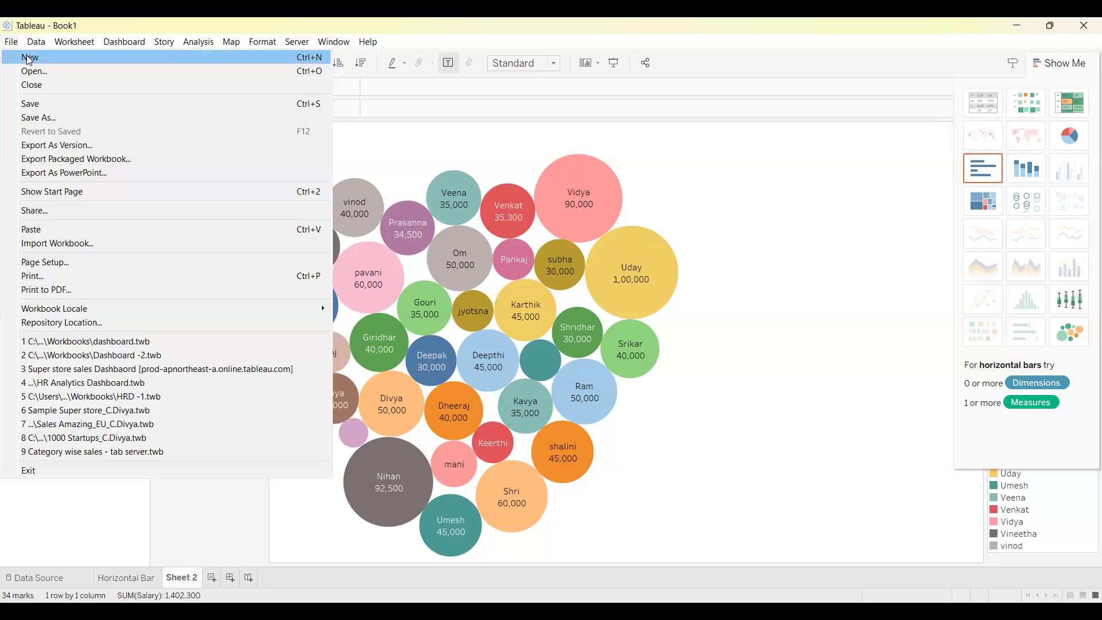
{"action": "left_click", "coordinate": [27, 56]}
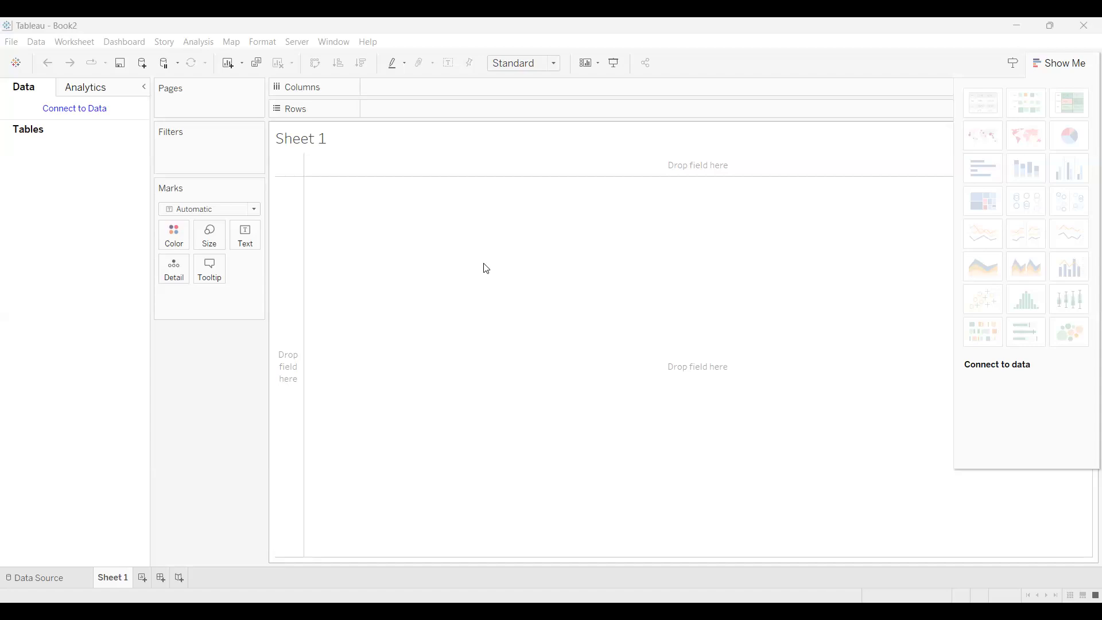
{"action": "left_click", "coordinate": [81, 116]}
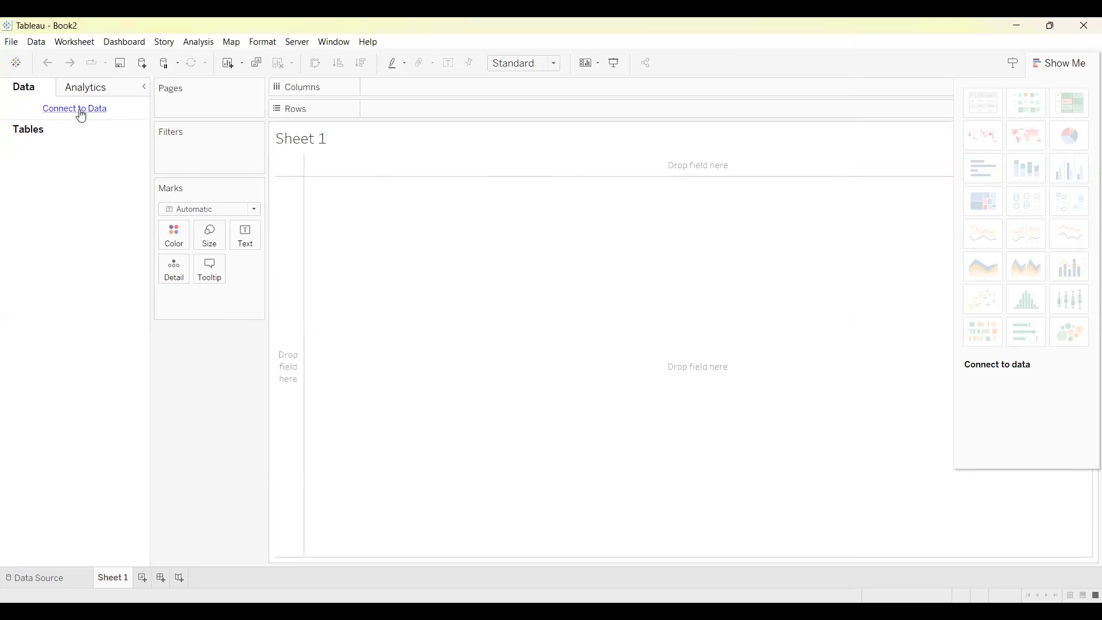
{"action": "left_click", "coordinate": [81, 116]}
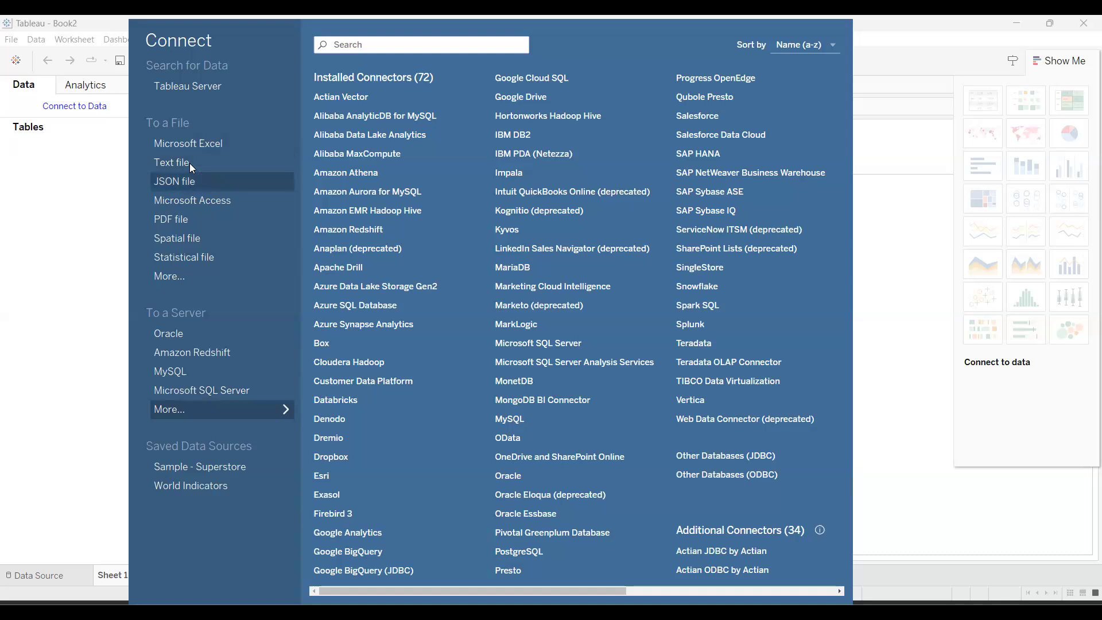
{"action": "left_click", "coordinate": [185, 146]}
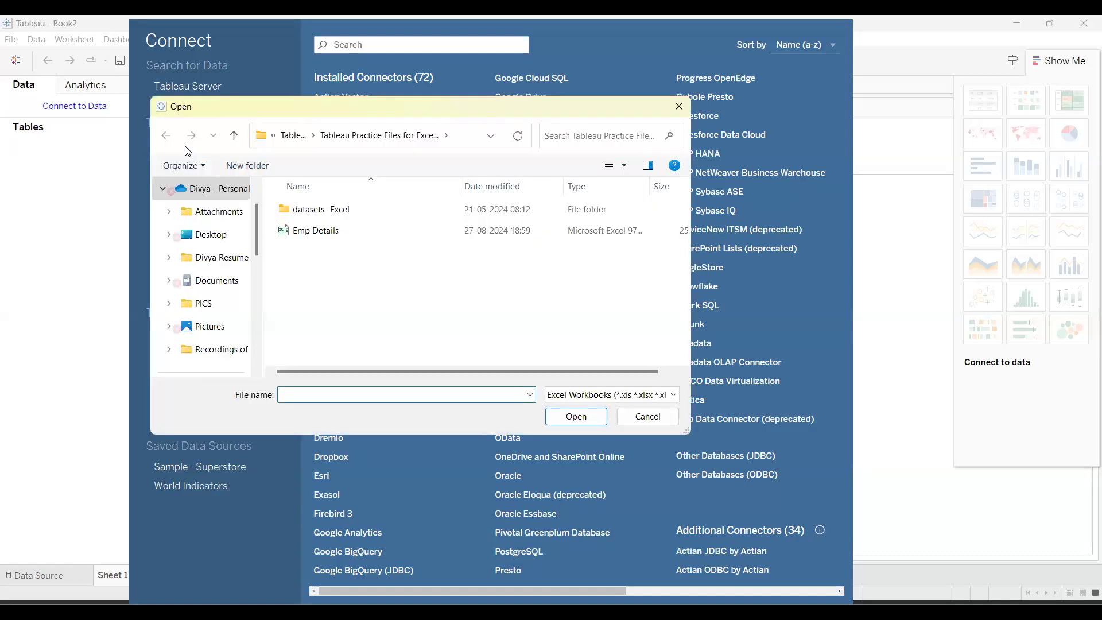
{"action": "left_click", "coordinate": [296, 140]}
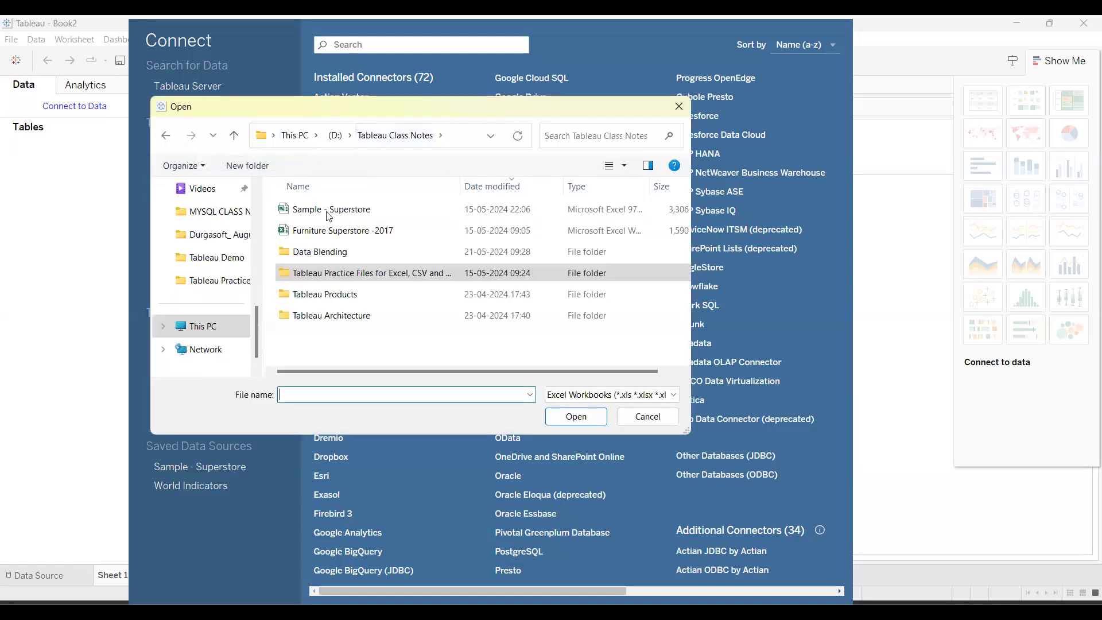
{"action": "left_click", "coordinate": [333, 210]}
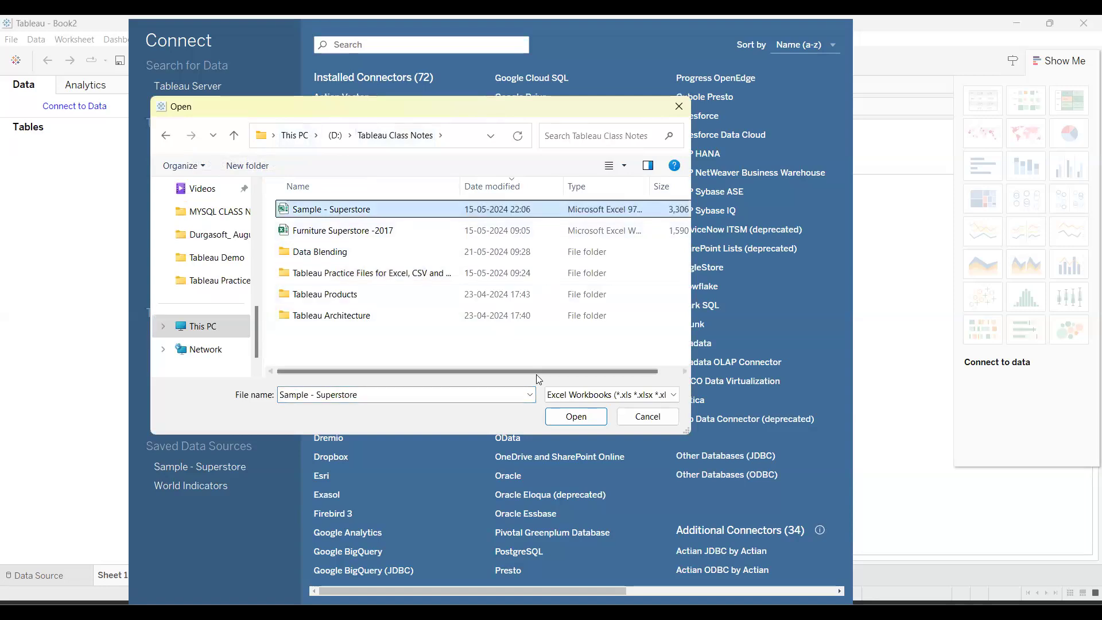
{"action": "left_click", "coordinate": [576, 418]}
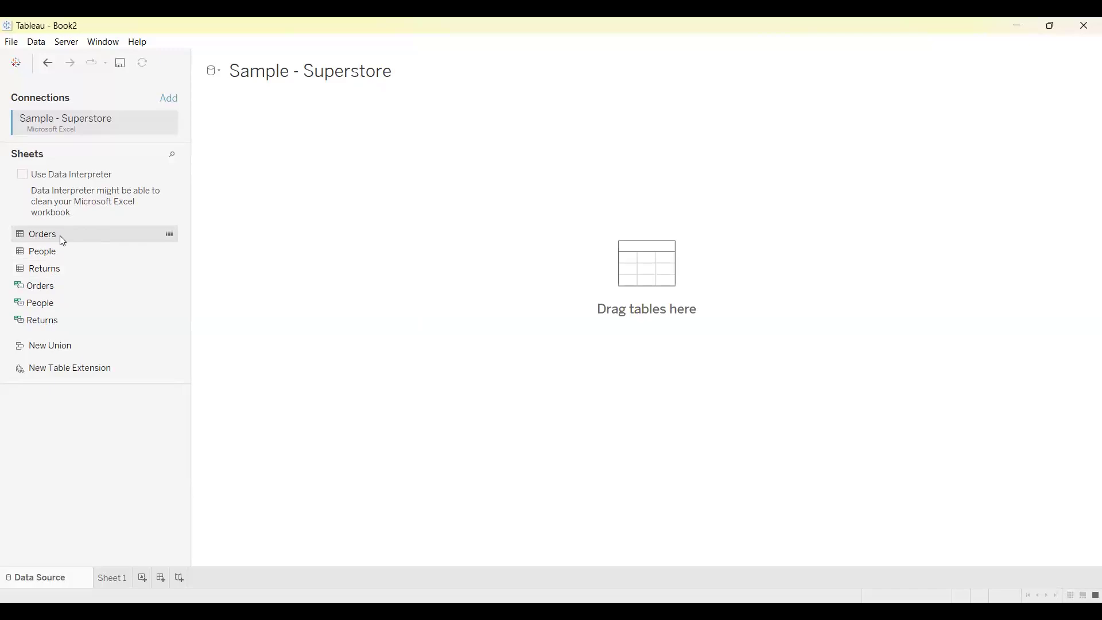
{"action": "left_click_drag", "start_coordinate": [60, 235], "coordinate": [473, 288]}
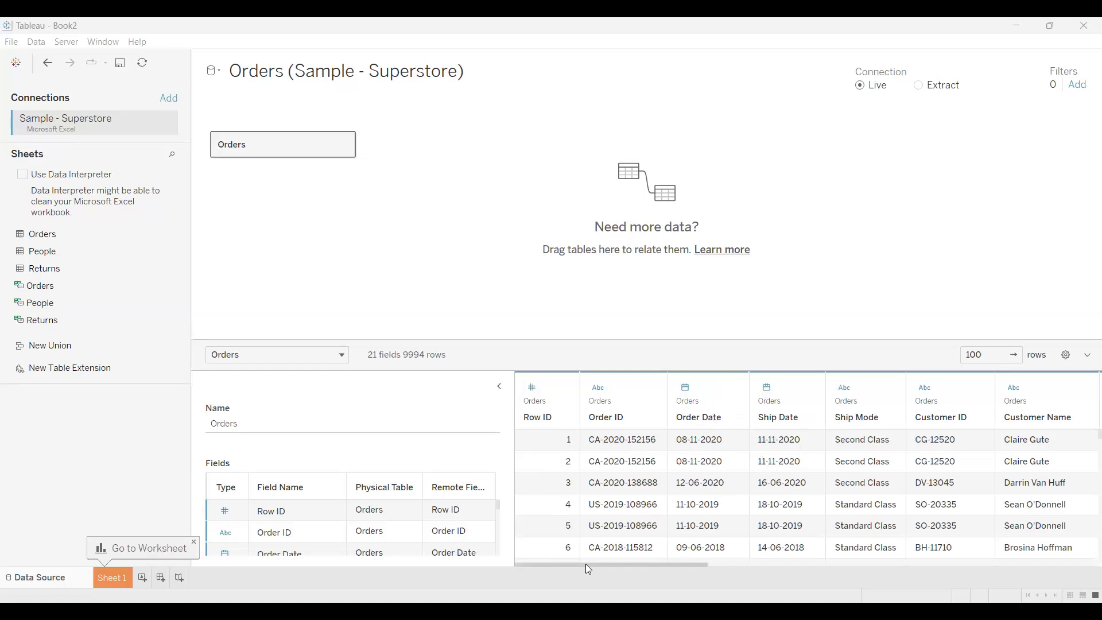
- Examine the columns of the Orders table in the data preview, from Row ID through Profit
{"action": "left_click_drag", "start_coordinate": [640, 573], "coordinate": [770, 568]}
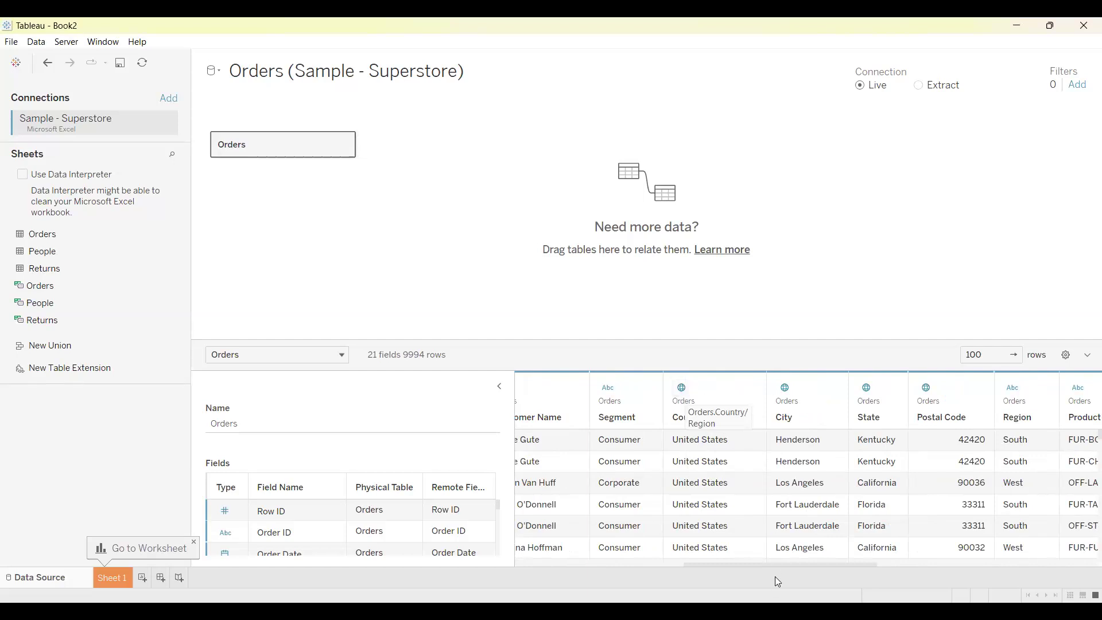
{"action": "left_click_drag", "start_coordinate": [769, 565], "coordinate": [569, 584]}
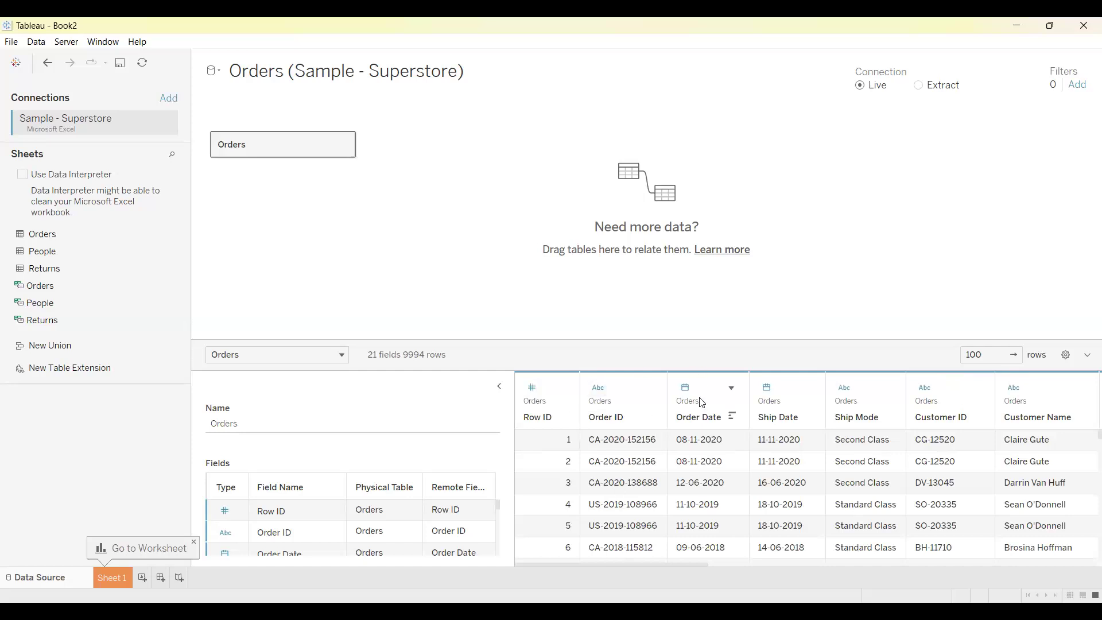
{"action": "left_click_drag", "start_coordinate": [698, 566], "coordinate": [794, 567]}
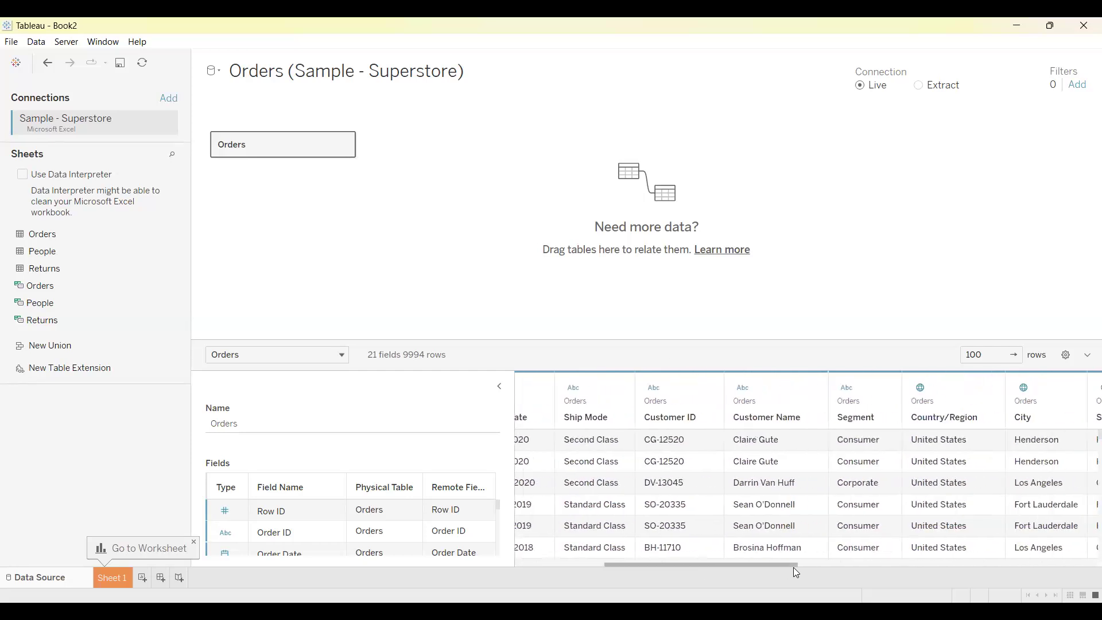
{"action": "left_click_drag", "start_coordinate": [685, 566], "coordinate": [494, 575]}
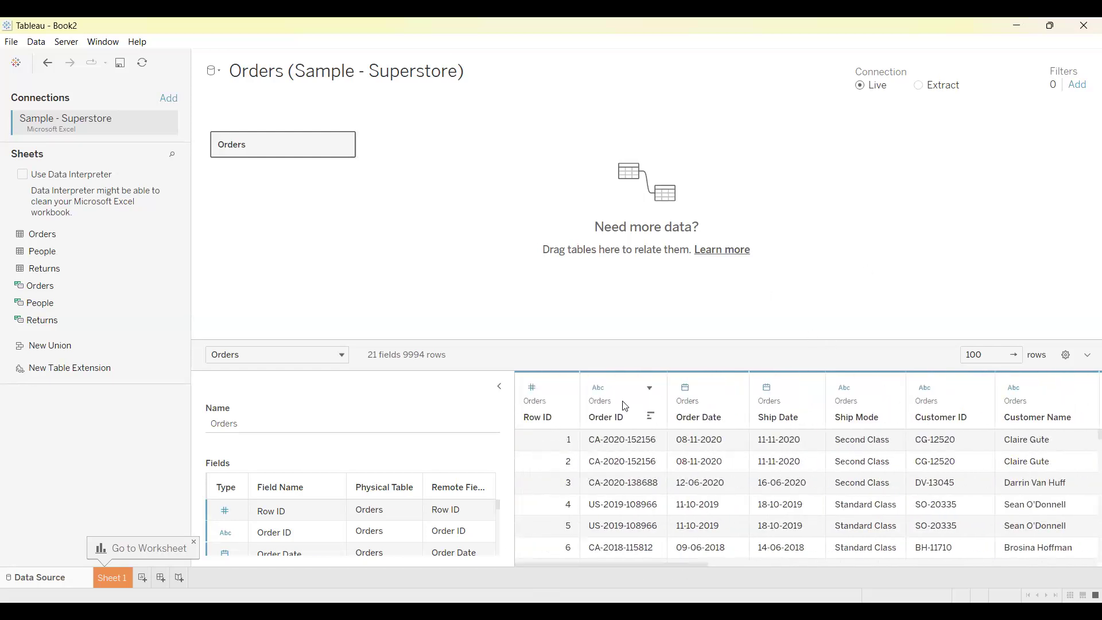
{"action": "left_click_drag", "start_coordinate": [701, 565], "coordinate": [863, 557]}
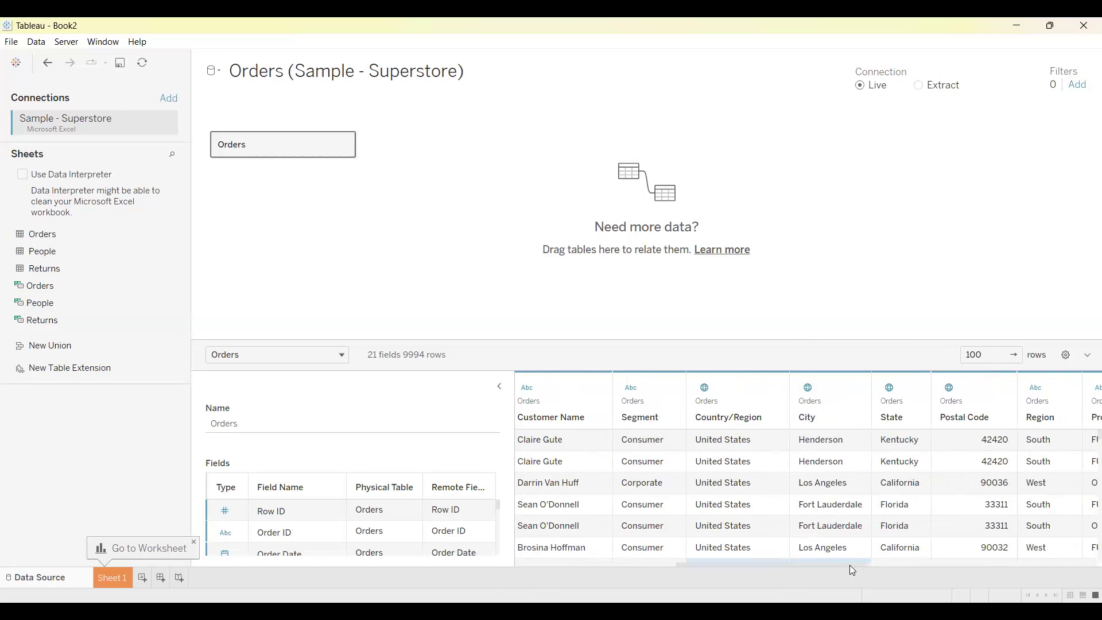
{"action": "left_click", "coordinate": [900, 564]}
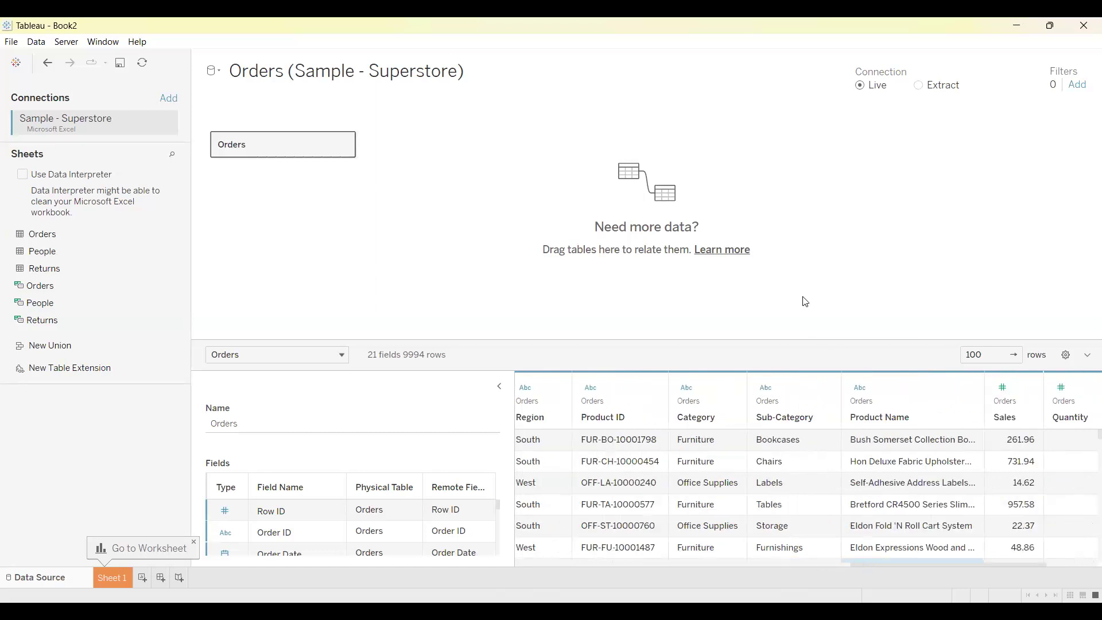
{"action": "mouse_move", "coordinate": [884, 563]}
{"action": "left_mouse_down"}
{"action": "mouse_move", "coordinate": [784, 568]}
{"action": "mouse_move", "coordinate": [880, 565]}
{"action": "left_mouse_up"}
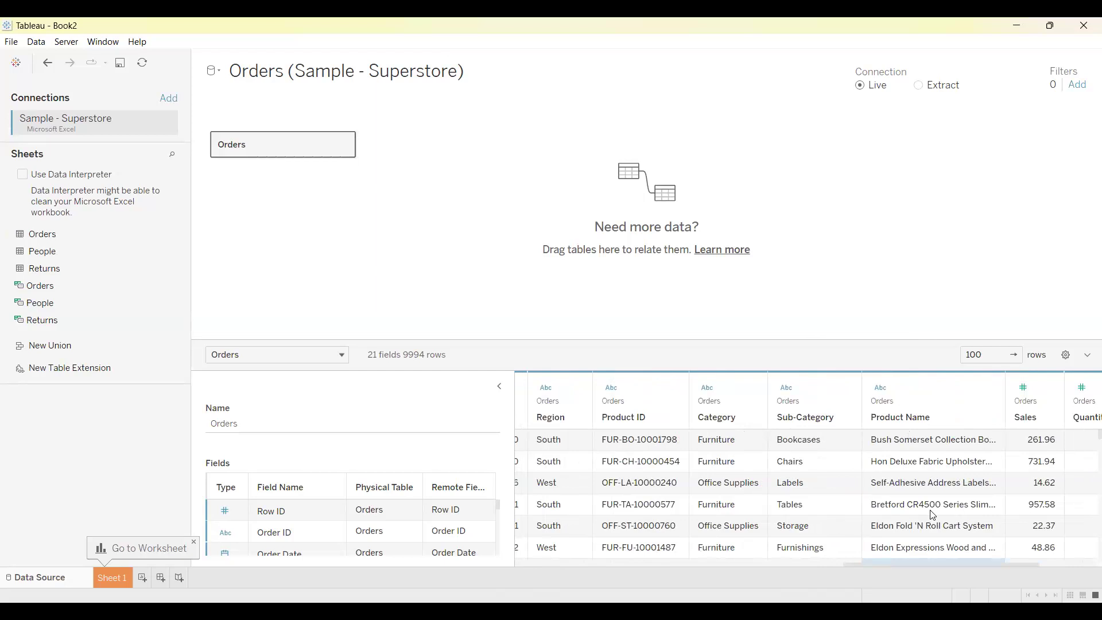
{"action": "left_click_drag", "start_coordinate": [932, 565], "coordinate": [1027, 564]}
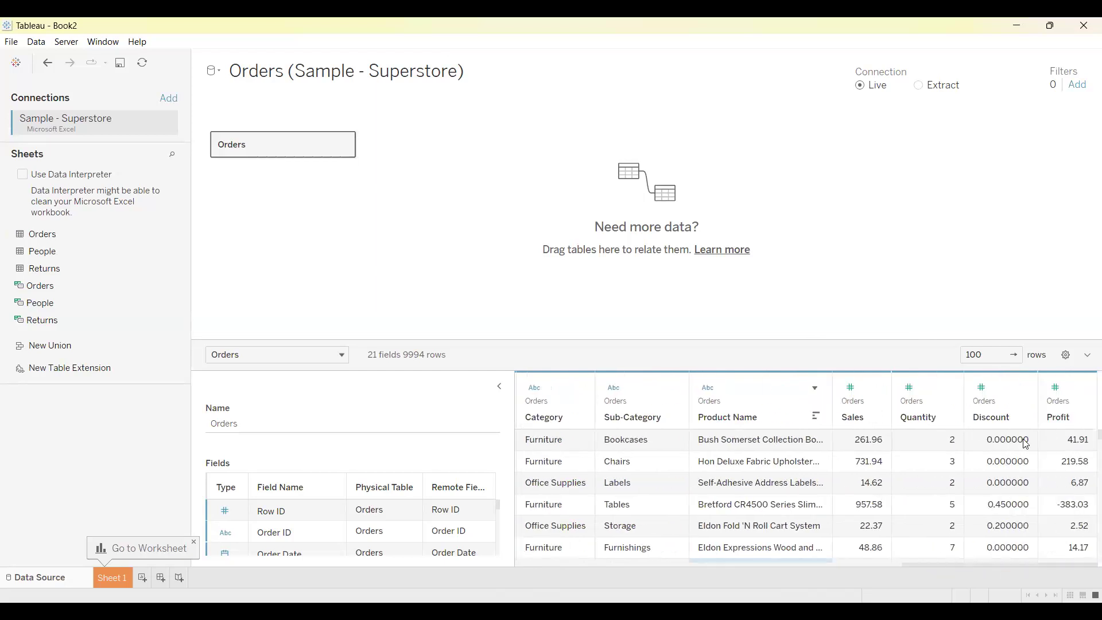
{"action": "left_click", "coordinate": [884, 566]}
{"action": "left_click_drag", "start_coordinate": [614, 578], "coordinate": [505, 581]}
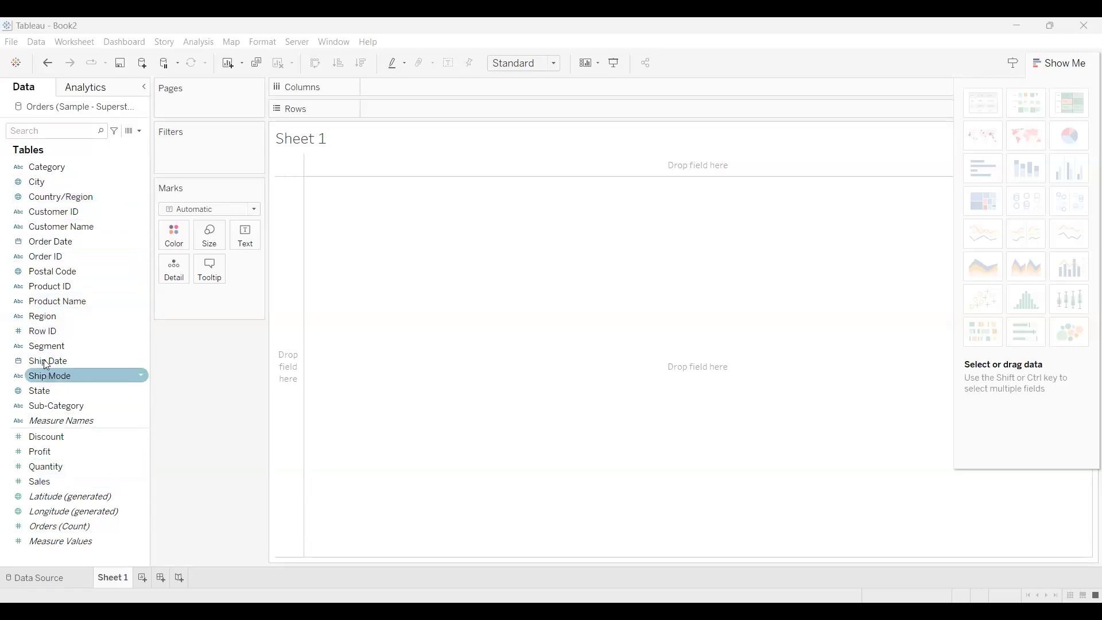
- On Sheet 1, build a text table of the sum of Sales by Sub-Category and Category
{"action": "double_click", "coordinate": [78, 406]}
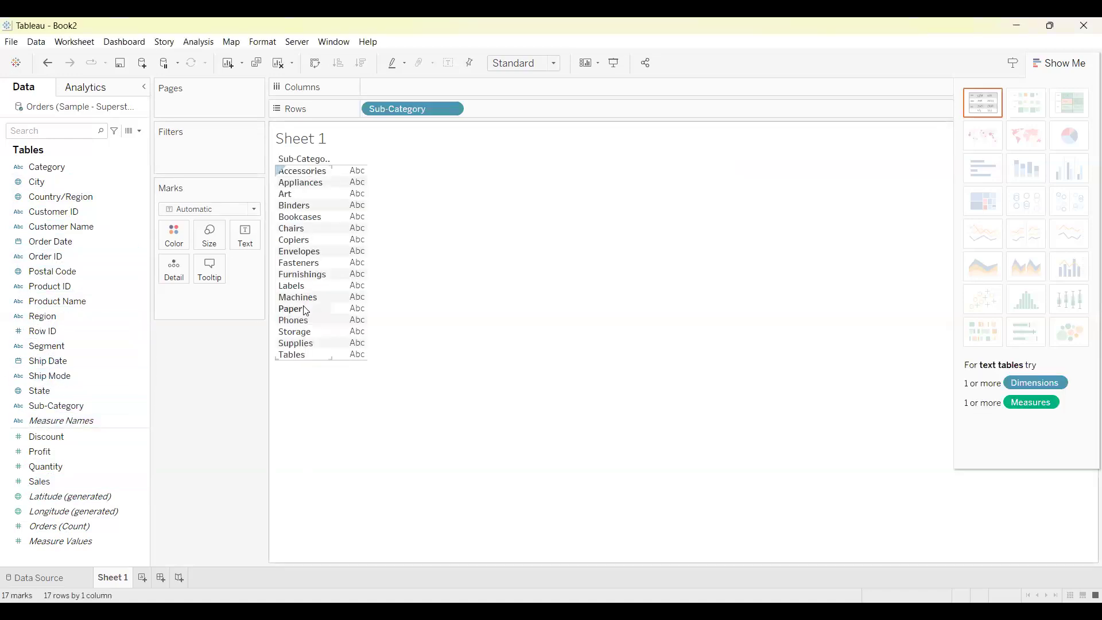
{"action": "double_click", "coordinate": [65, 480]}
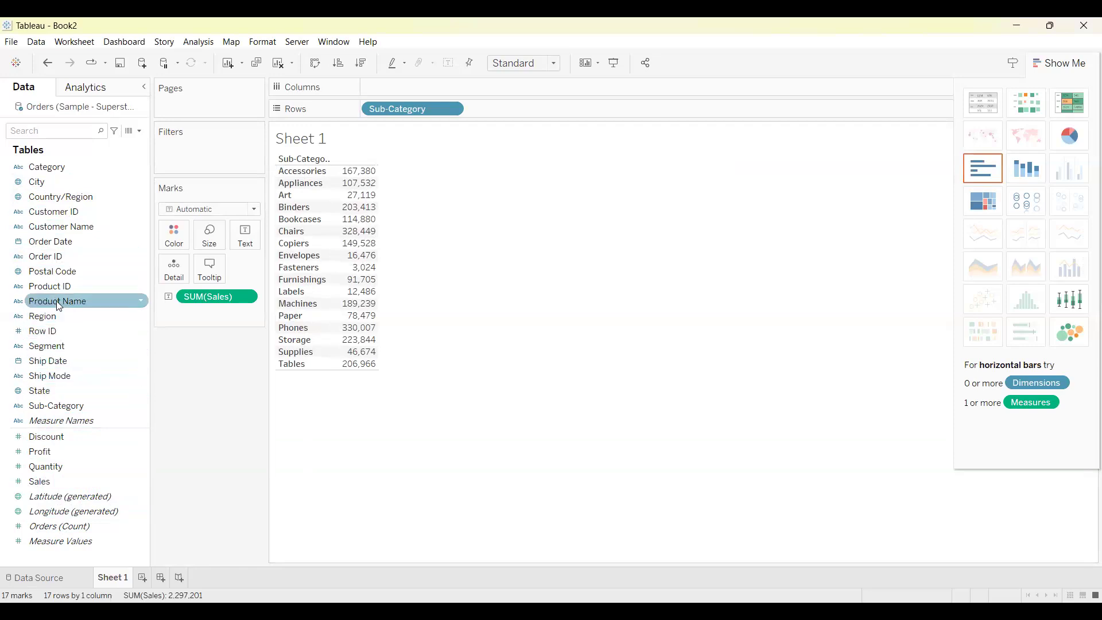
{"action": "double_click", "coordinate": [46, 167]}
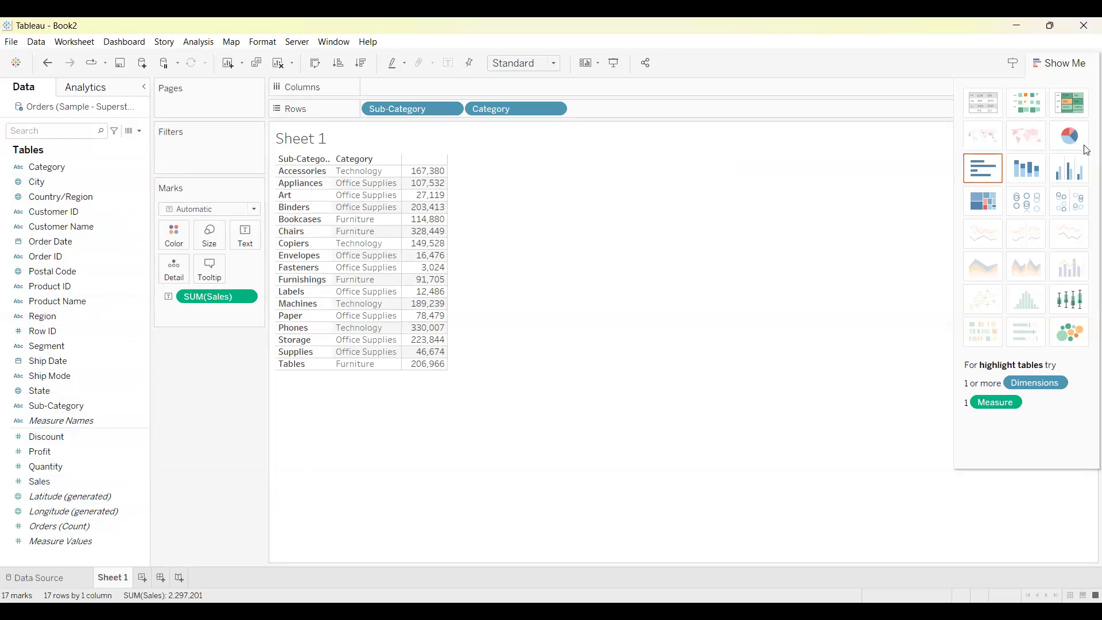
- Convert the Sales table to a side-by-side bars chart and inspect the bars of the Furniture category
{"action": "left_click", "coordinate": [1065, 176]}
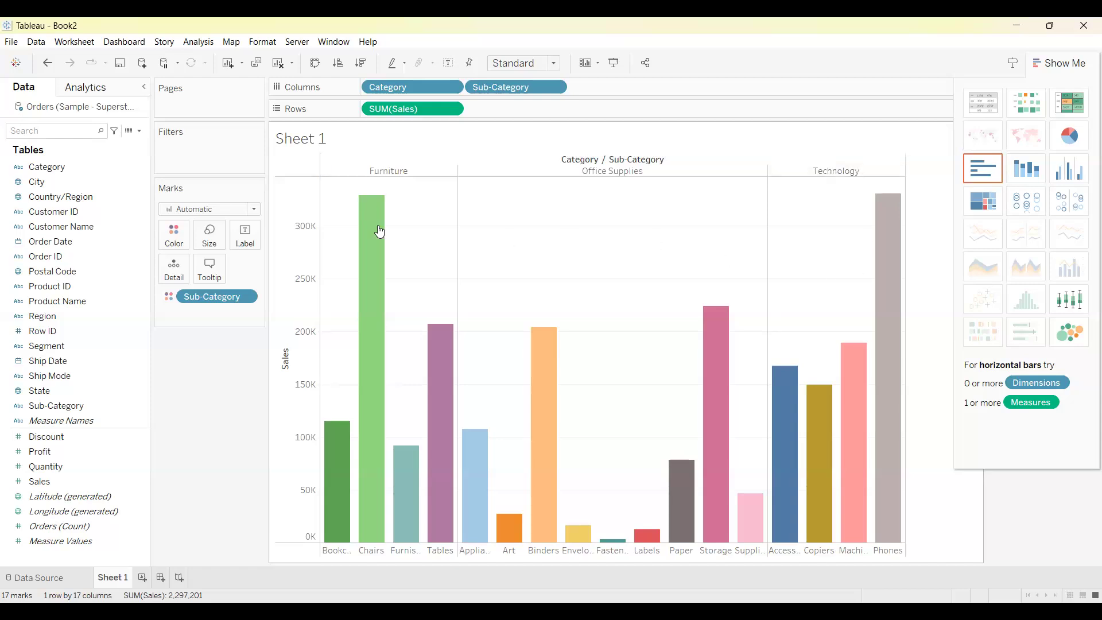
{"action": "mouse_move", "coordinate": [407, 490]}
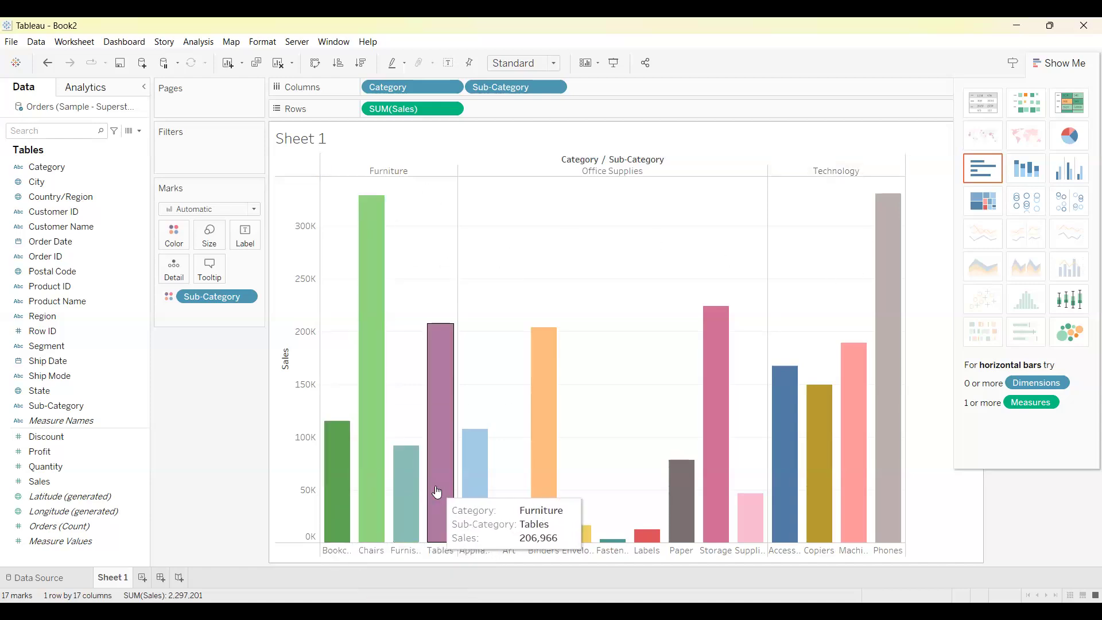
{"action": "mouse_move", "coordinate": [329, 507]}
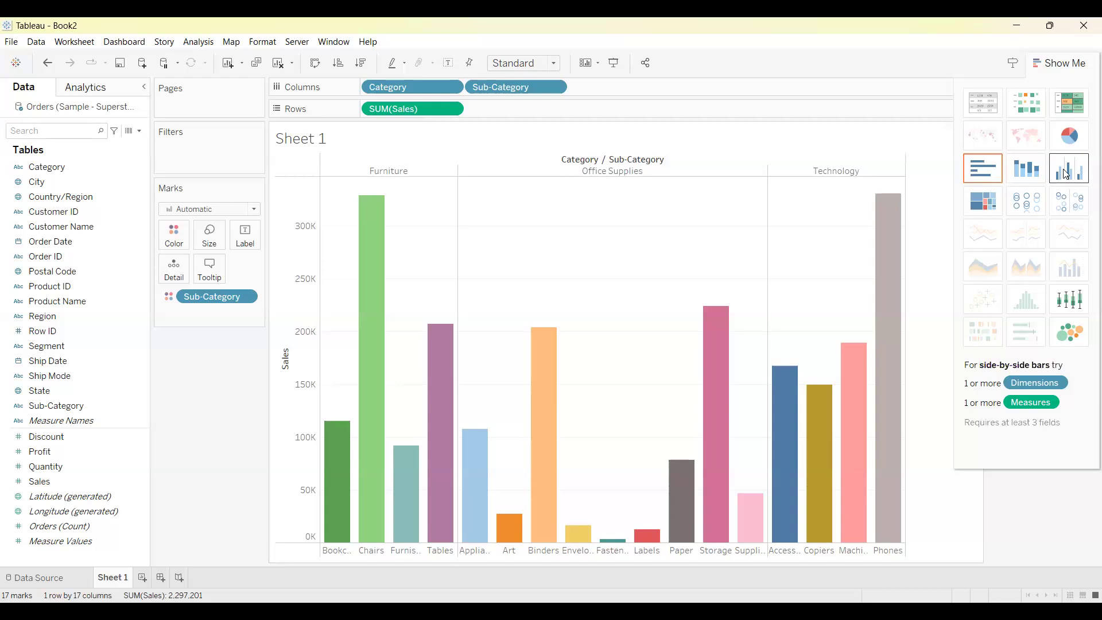
{"action": "mouse_move", "coordinate": [359, 198]}
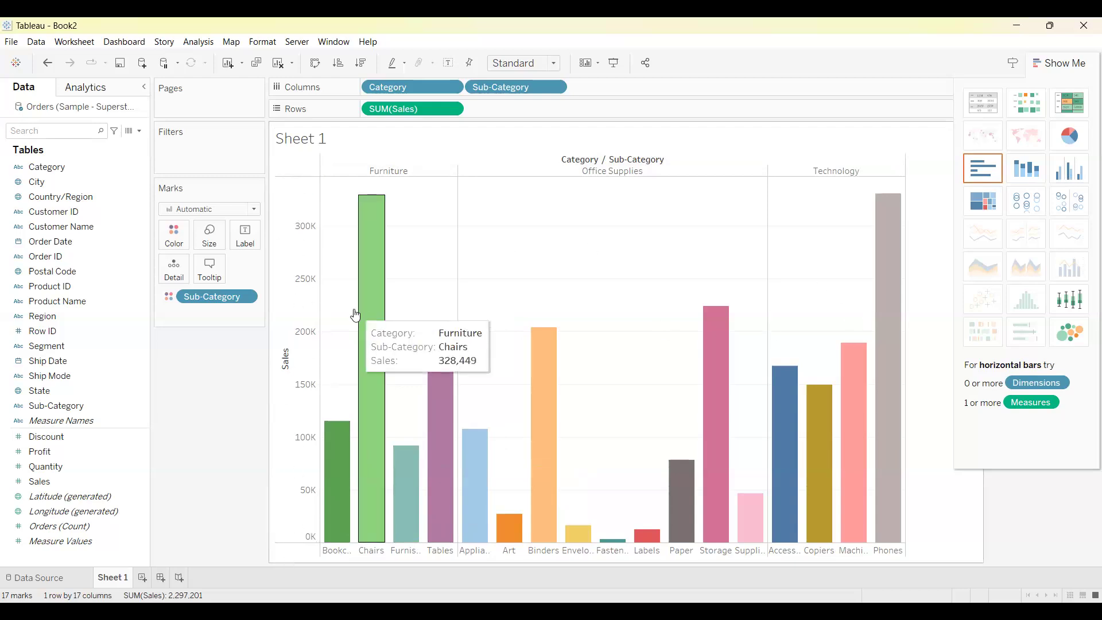
- Compare descending and ascending sorting of the sub-category bars by Sales, leaving them sorted descending within each category
{"action": "left_click", "coordinate": [360, 64]}
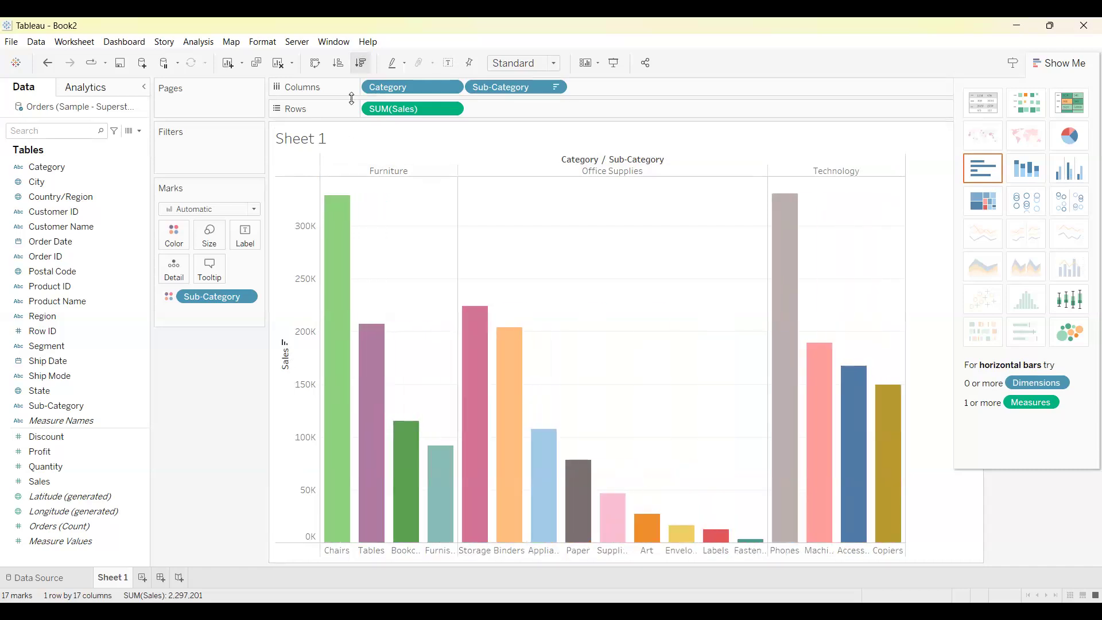
{"action": "left_click", "coordinate": [338, 62]}
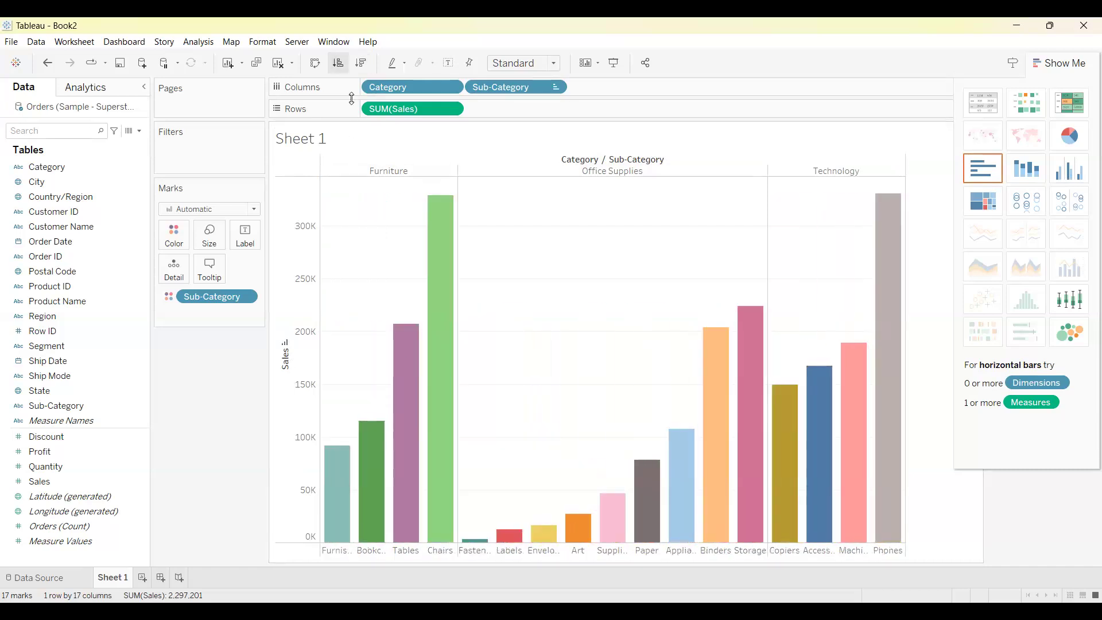
{"action": "left_click", "coordinate": [360, 63]}
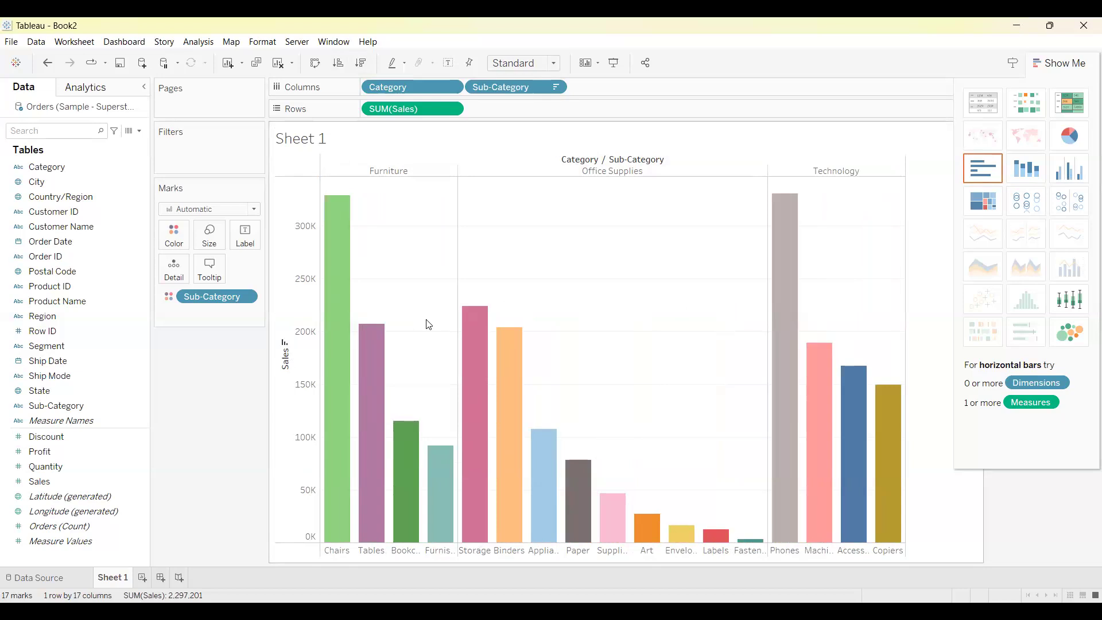
{"action": "mouse_move", "coordinate": [444, 450]}
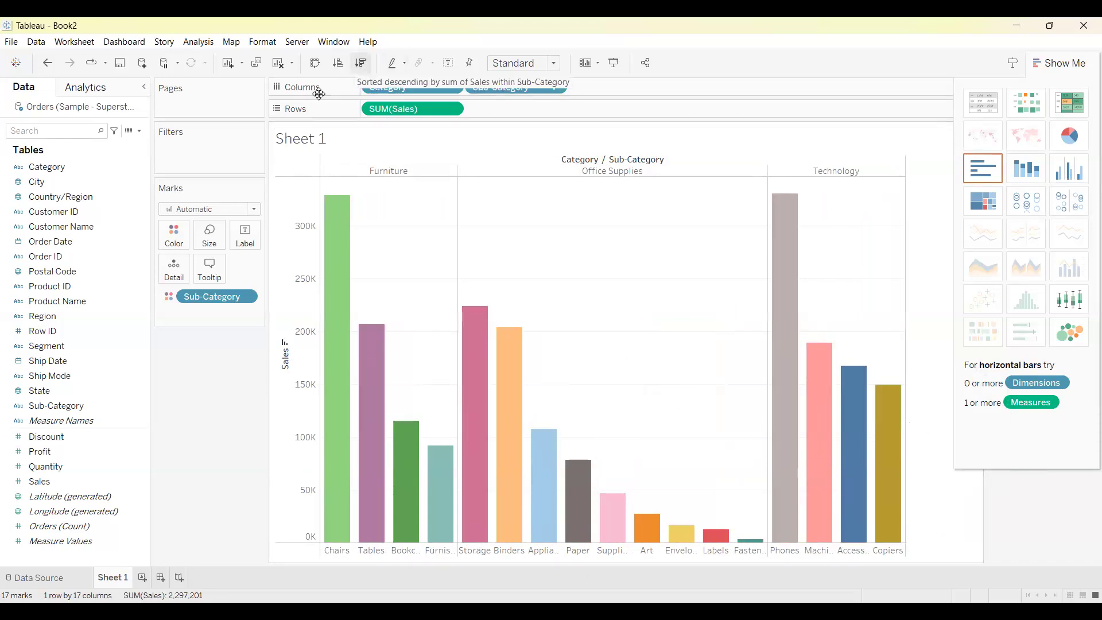
{"action": "left_click", "coordinate": [338, 63]}
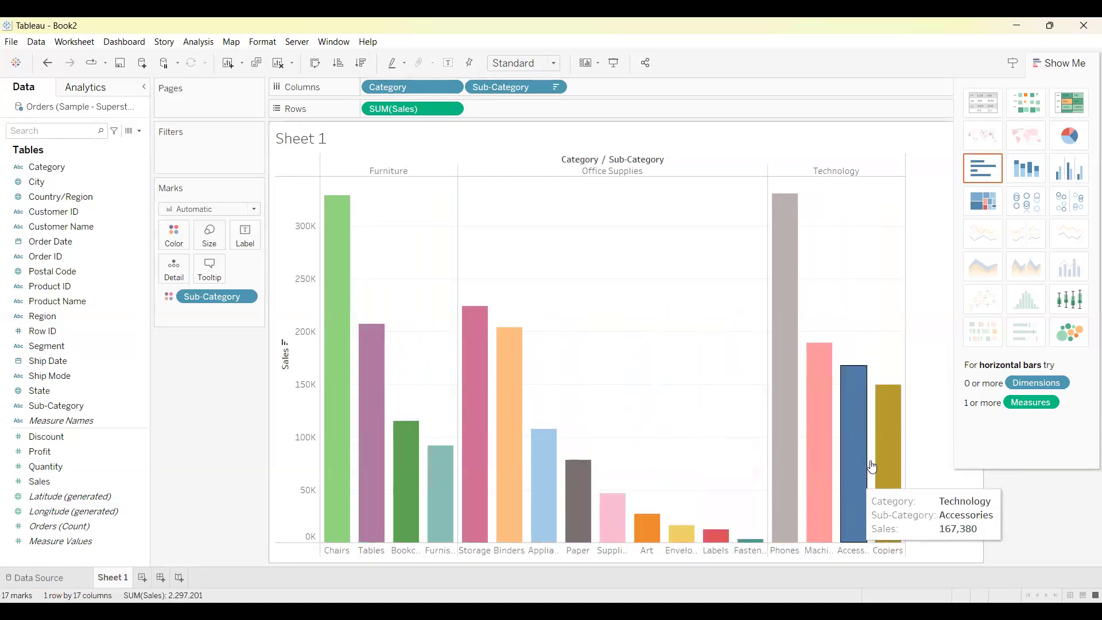
{"action": "mouse_move", "coordinate": [385, 320]}
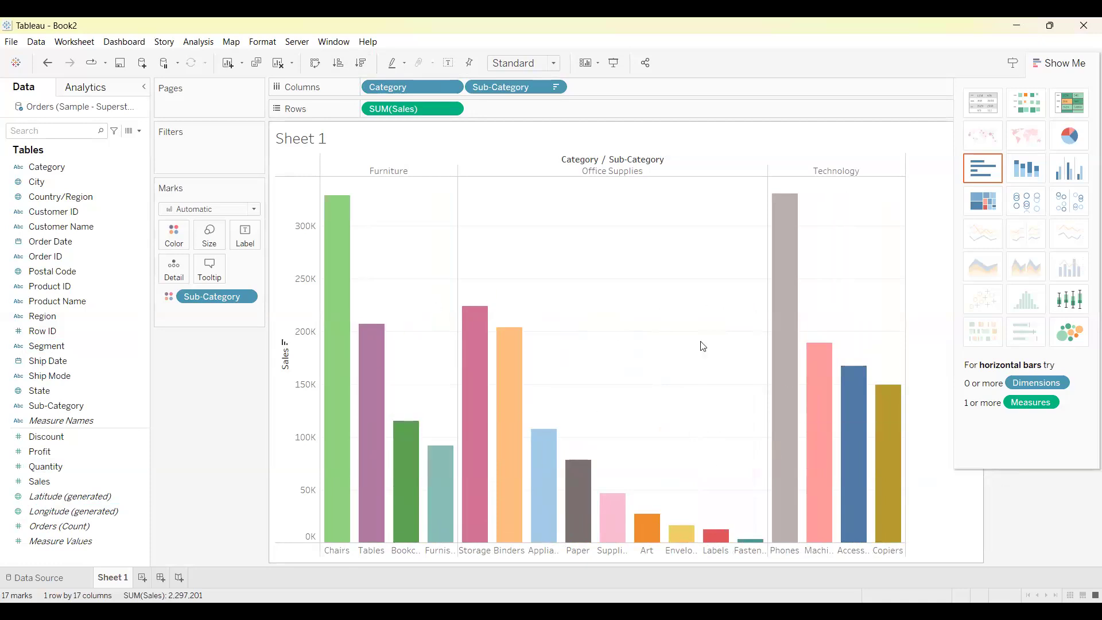
{"action": "mouse_move", "coordinate": [796, 461]}
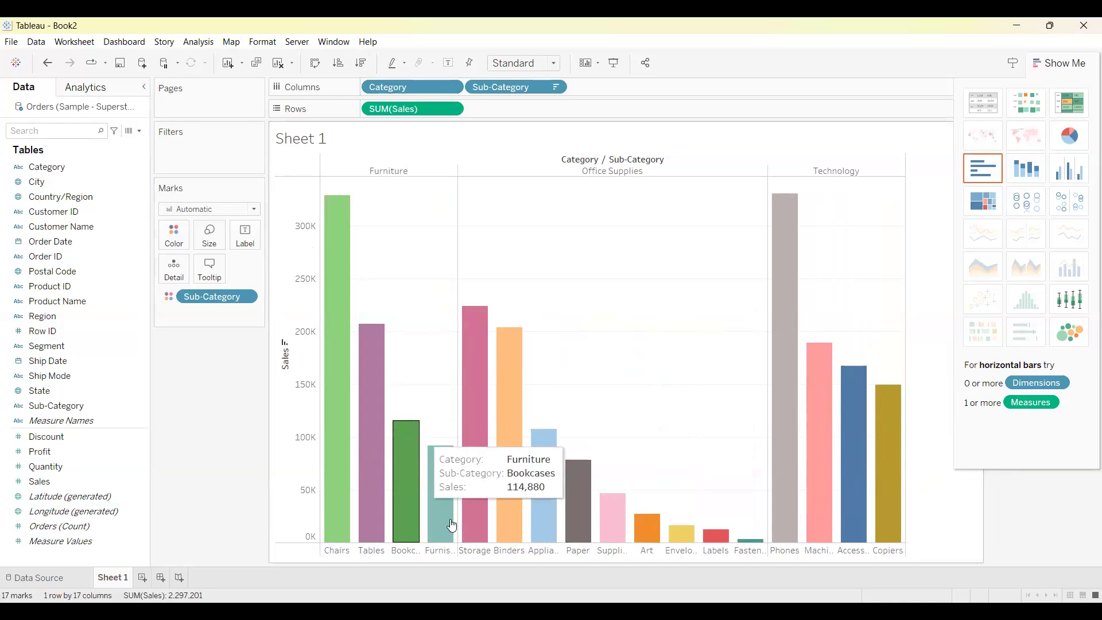
{"action": "mouse_move", "coordinate": [340, 488]}
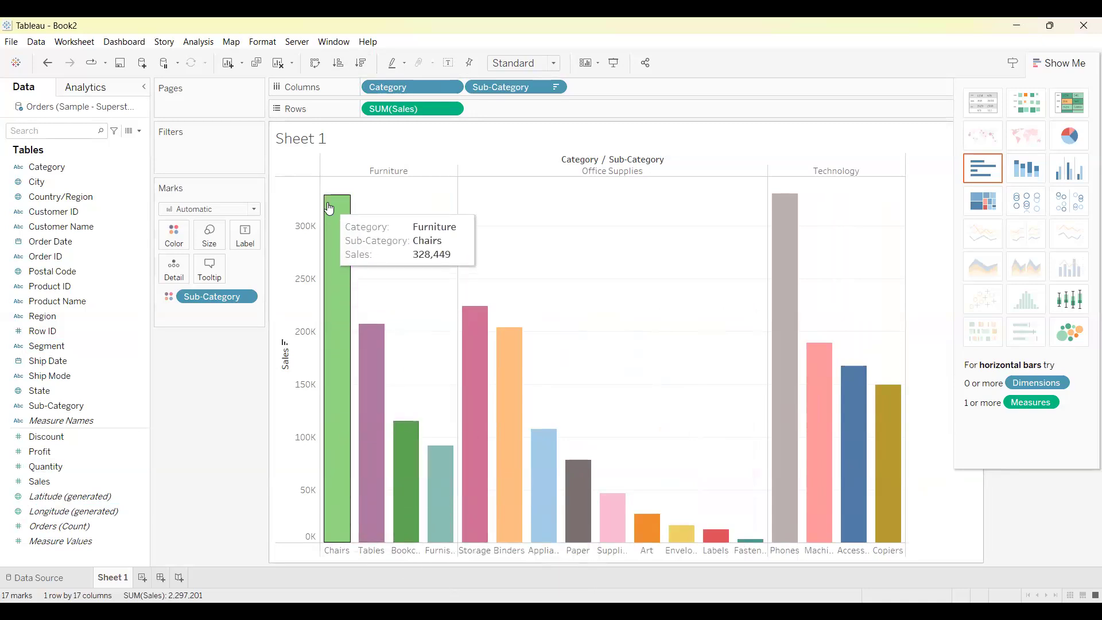
- Rename the Sheet 1 worksheet as "side by side bar"
{"action": "mouse_move", "coordinate": [335, 208]}
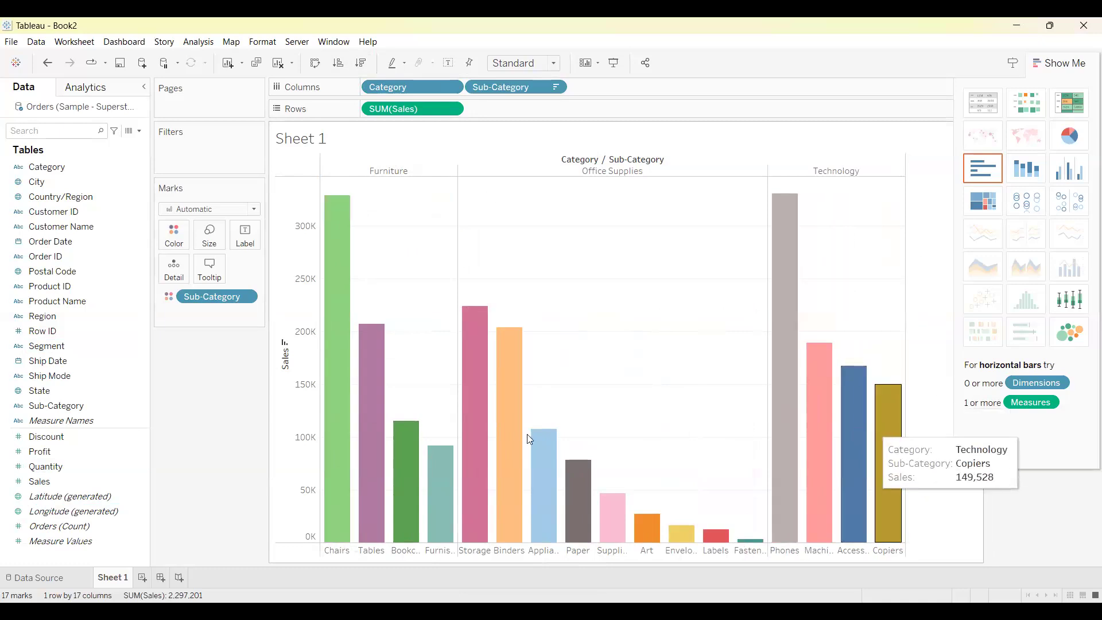
{"action": "double_click", "coordinate": [127, 580]}
{"action": "type", "text": "side"}
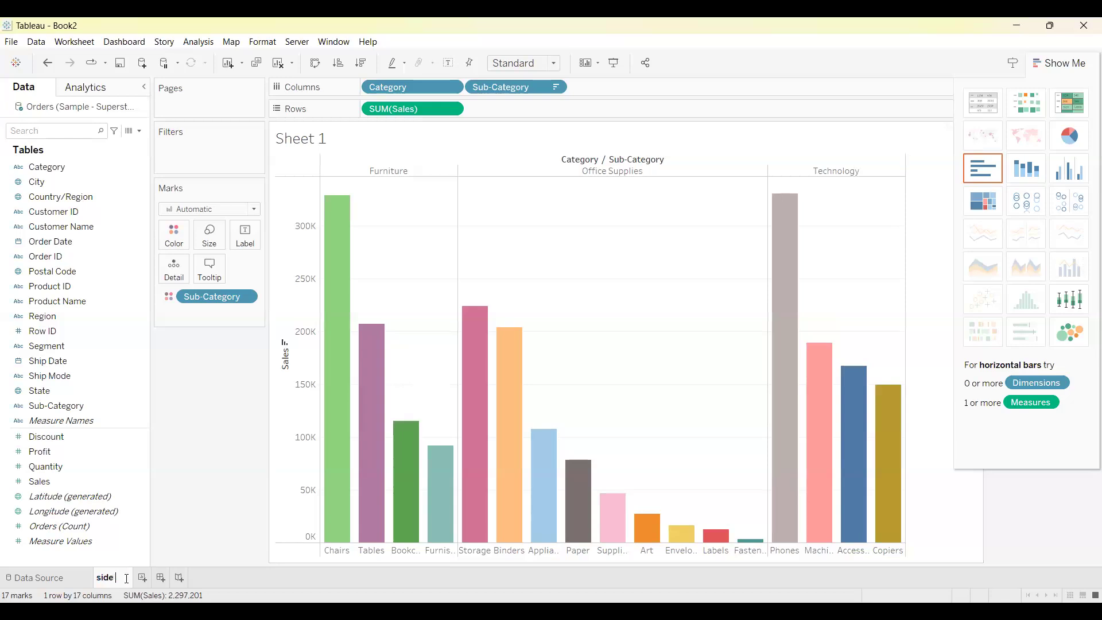
{"action": "type", "text": " by side bar"}
{"action": "key", "text": "Return"}
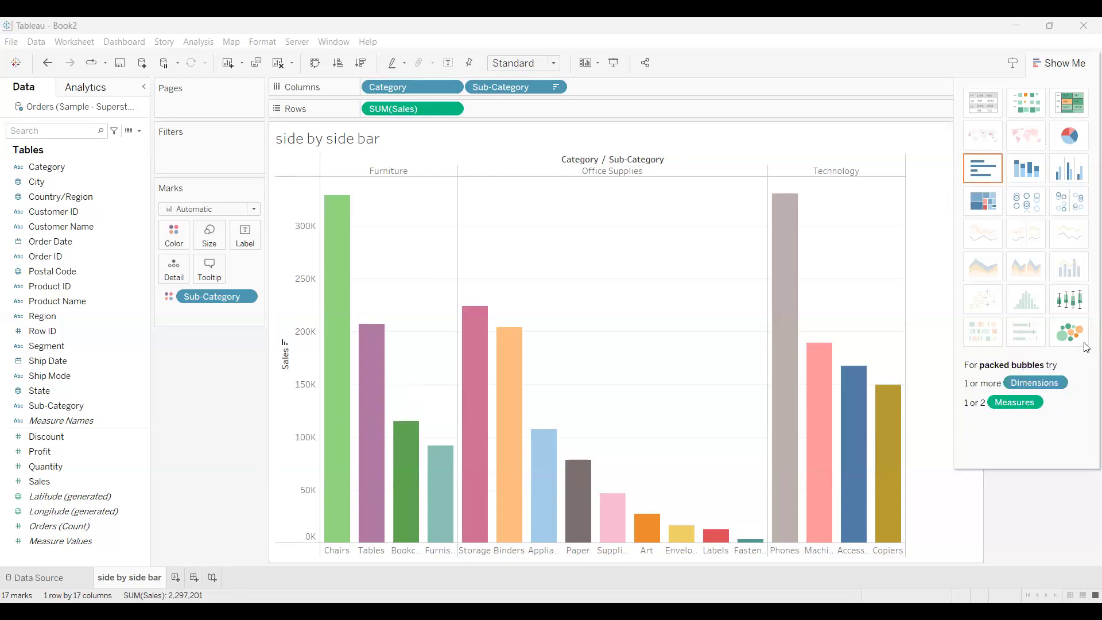
- Add a new worksheet and rename it "WaterFall Chart"
{"action": "left_click", "coordinate": [176, 577]}
{"action": "double_click", "coordinate": [182, 577]}
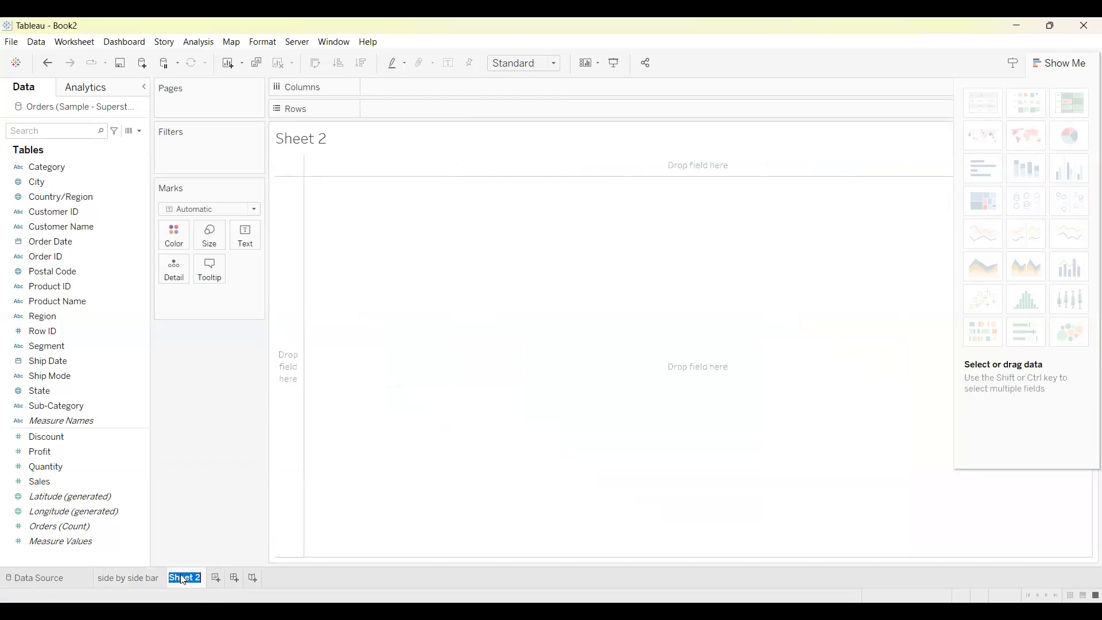
{"action": "type", "text": "waterfall"}
{"action": "key", "text": "BackSpace"}
{"action": "key", "text": "BackSpace"}
{"action": "key", "text": "BackSpace"}
{"action": "key", "text": "BackSpace"}
{"action": "key", "text": "BackSpace"}
{"action": "key", "text": "BackSpace"}
{"action": "key", "text": "BackSpace"}
{"action": "key", "text": "BackSpace"}
{"action": "key", "text": "BackSpace"}
{"action": "type", "text": "WaterFall Cha"}
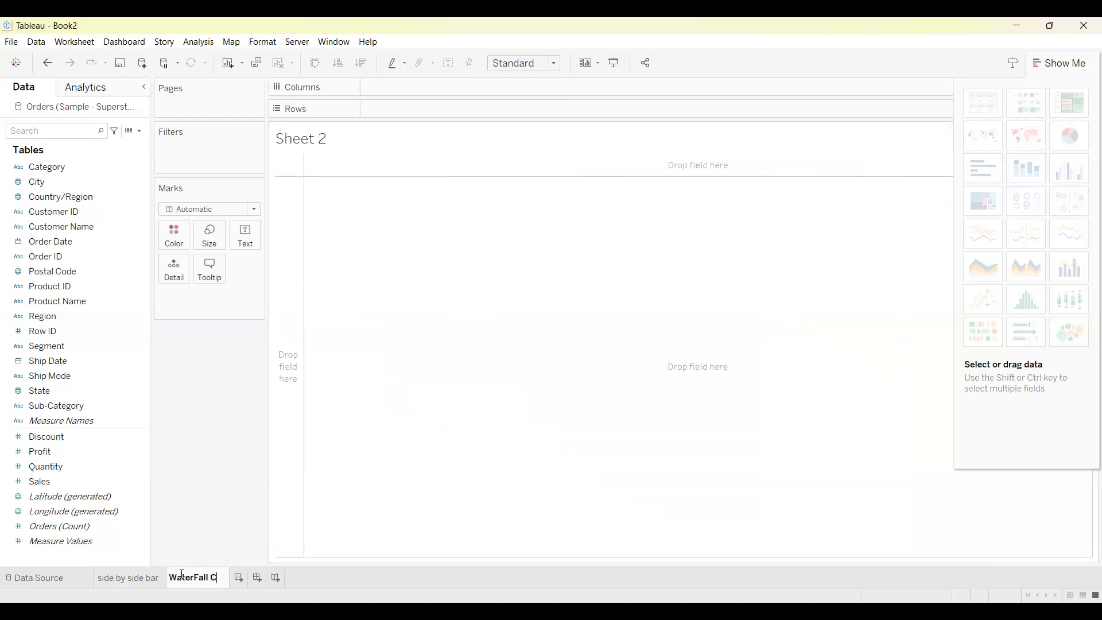
{"action": "type", "text": "rt"}
{"action": "left_click", "coordinate": [493, 425]}
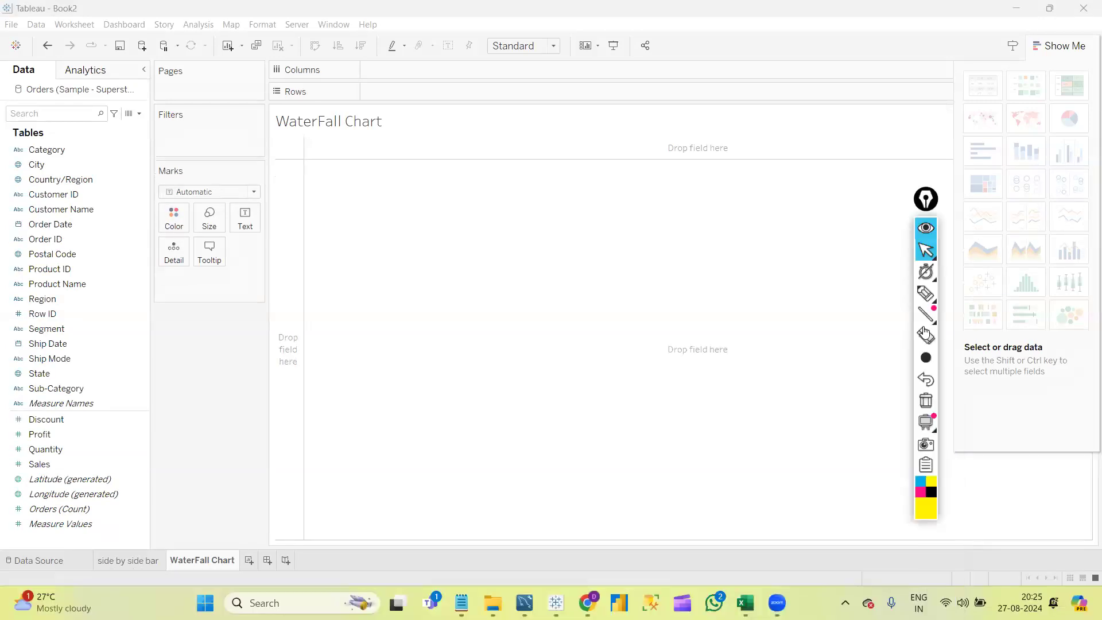
- Sketch a descending waterfall outline with a pink pen over the empty sheet, and clear the drawing
{"action": "left_click", "coordinate": [926, 293]}
{"action": "left_click", "coordinate": [922, 491]}
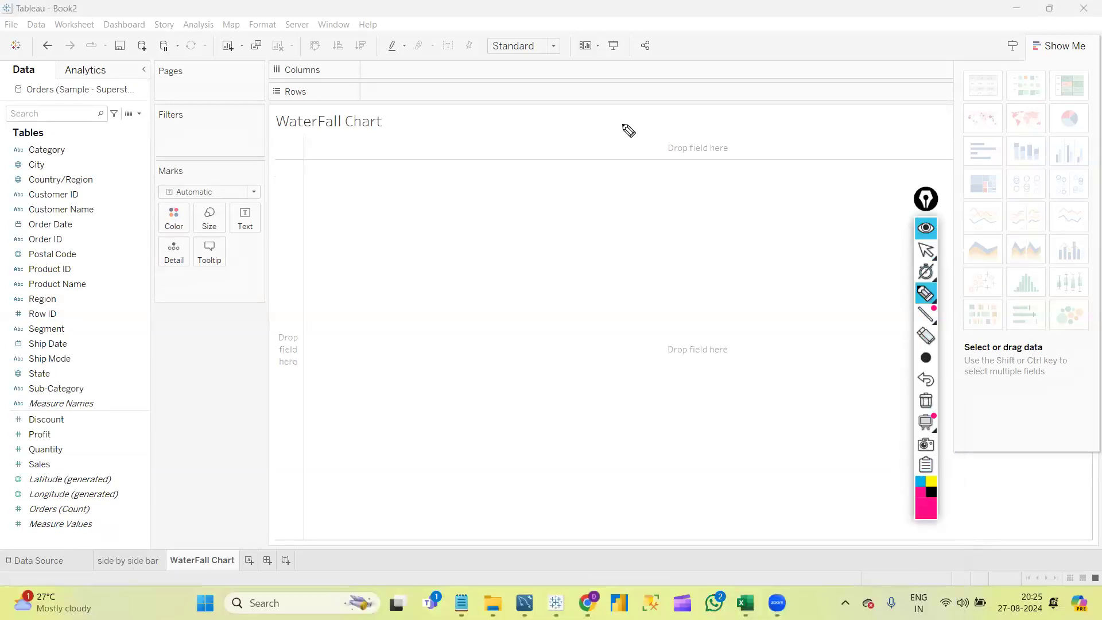
{"action": "mouse_move", "coordinate": [370, 181]}
{"action": "left_mouse_down"}
{"action": "mouse_move", "coordinate": [649, 283]}
{"action": "mouse_move", "coordinate": [822, 454]}
{"action": "mouse_move", "coordinate": [884, 489]}
{"action": "left_mouse_up"}
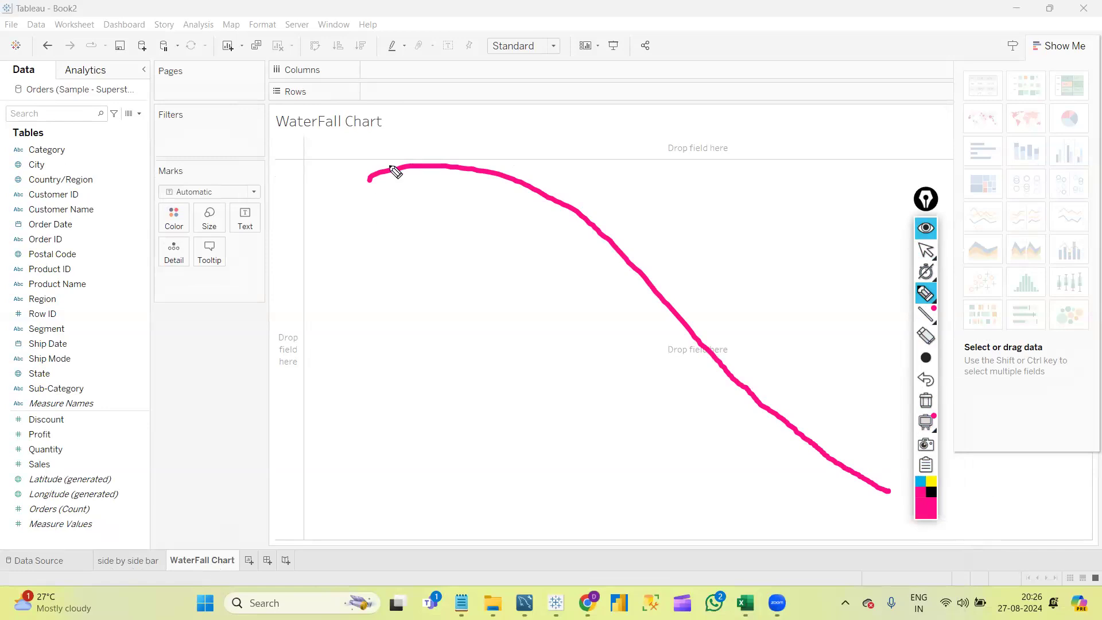
{"action": "mouse_move", "coordinate": [360, 218]}
{"action": "left_mouse_down"}
{"action": "mouse_move", "coordinate": [401, 228]}
{"action": "mouse_move", "coordinate": [692, 433]}
{"action": "mouse_move", "coordinate": [839, 513]}
{"action": "left_mouse_up"}
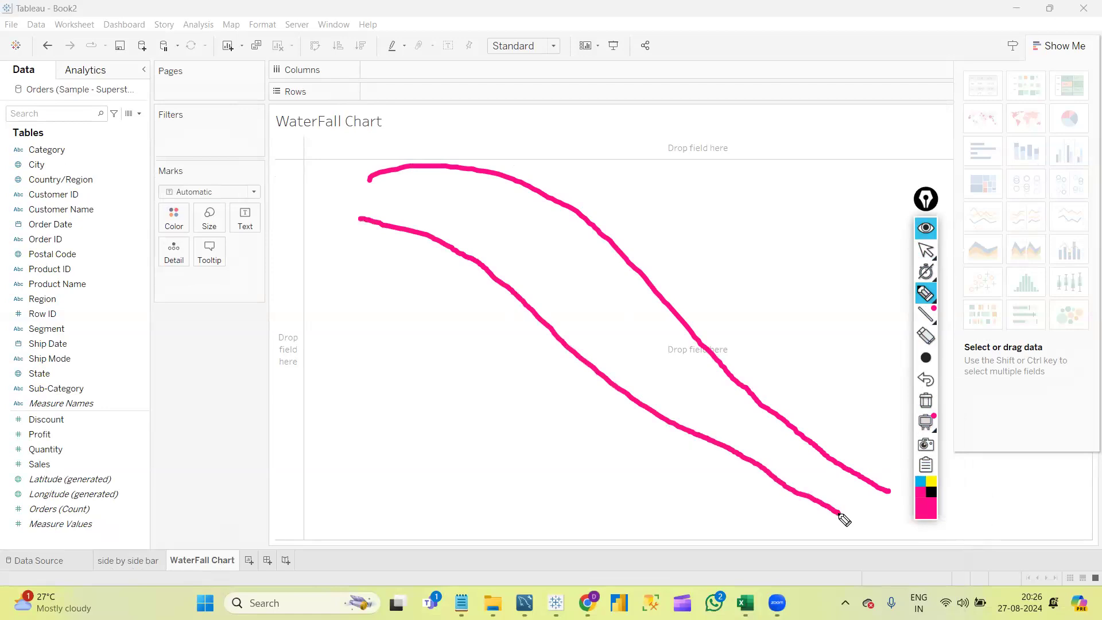
{"action": "mouse_move", "coordinate": [569, 188]}
{"action": "left_mouse_down"}
{"action": "mouse_move", "coordinate": [599, 193]}
{"action": "mouse_move", "coordinate": [618, 121]}
{"action": "left_mouse_up"}
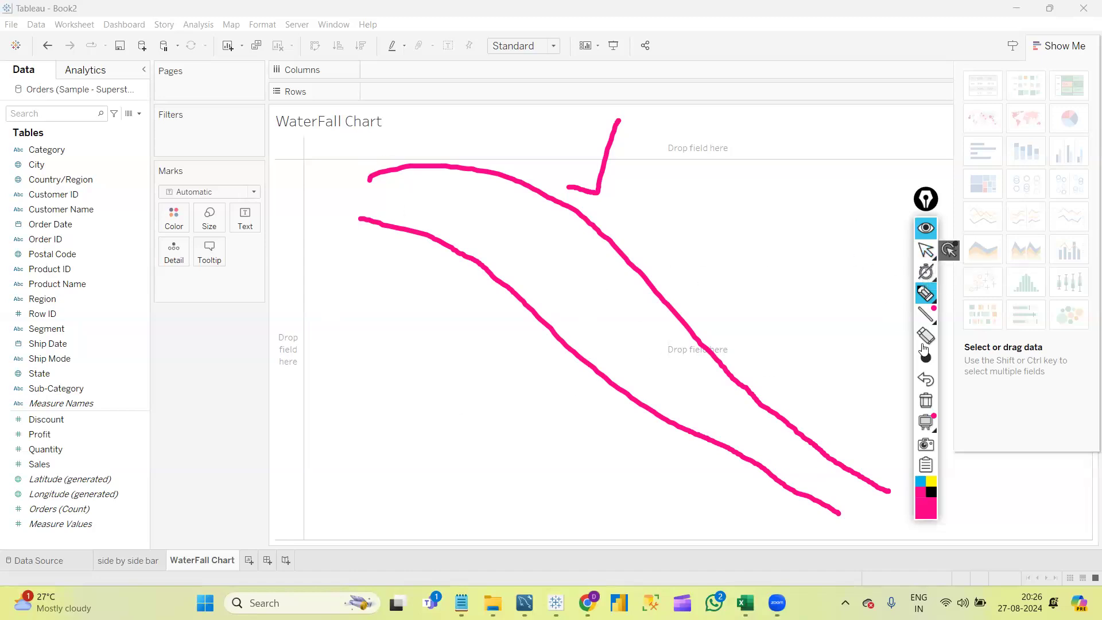
{"action": "left_click", "coordinate": [926, 251]}
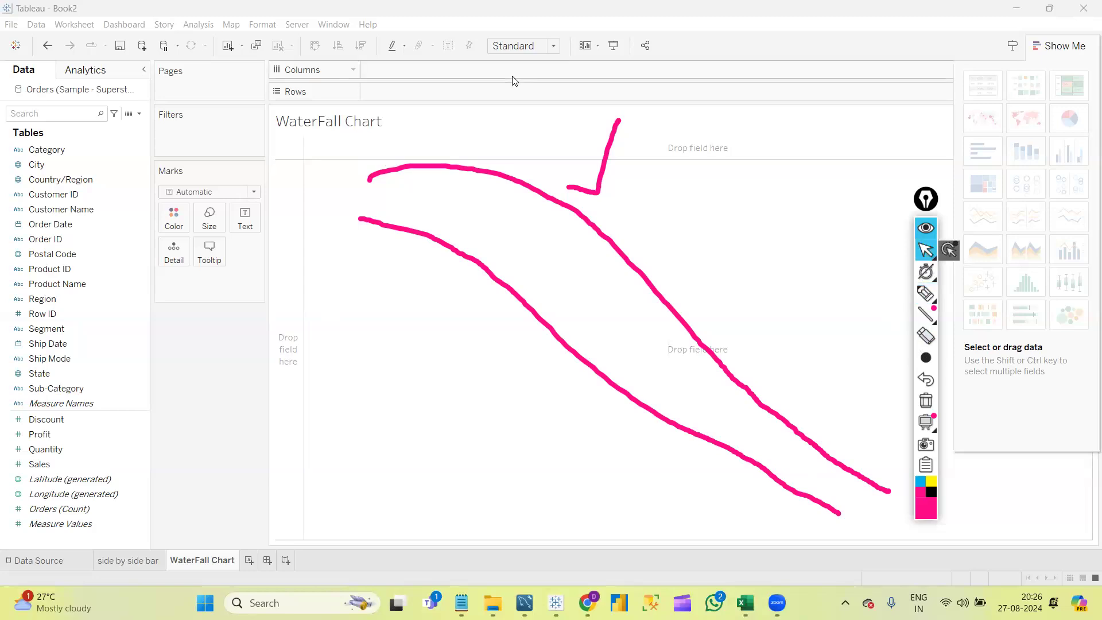
{"action": "left_click", "coordinate": [926, 400]}
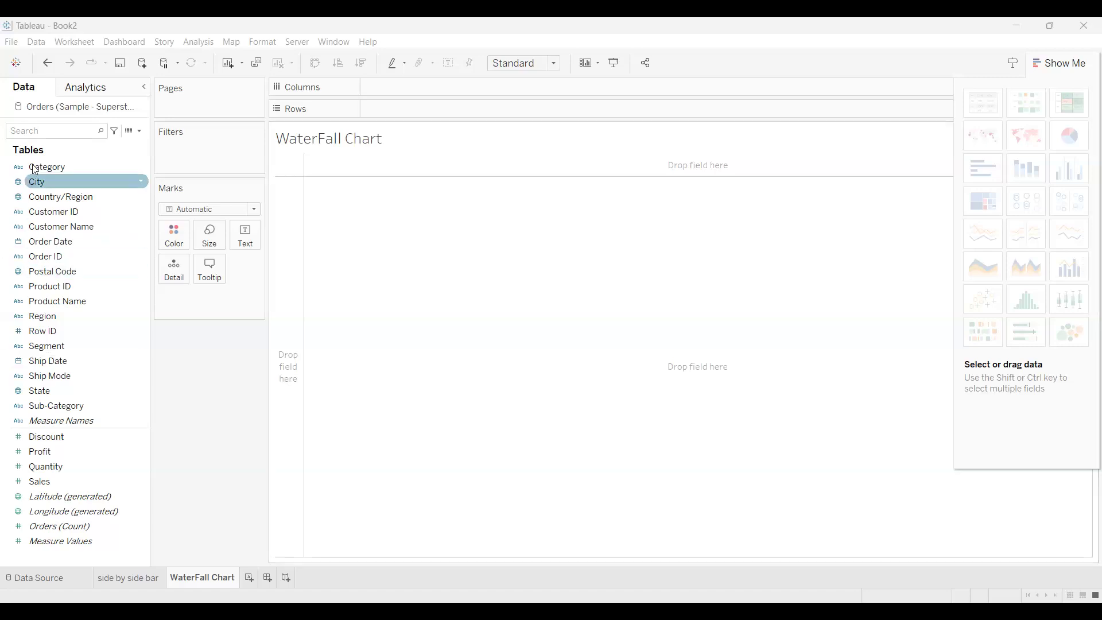
- Build a horizontal bar chart of the sum of Sales by Sub-Category on the WaterFall Chart sheet
{"action": "left_click", "coordinate": [60, 196]}
{"action": "left_click", "coordinate": [61, 287]}
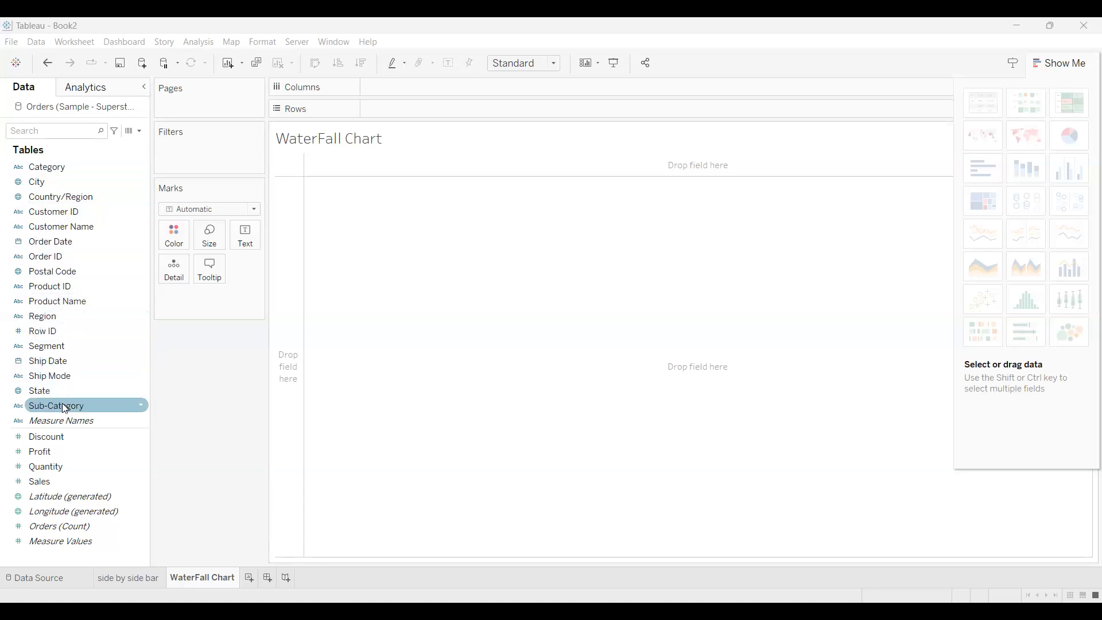
{"action": "left_click_drag", "start_coordinate": [72, 410], "coordinate": [352, 199]}
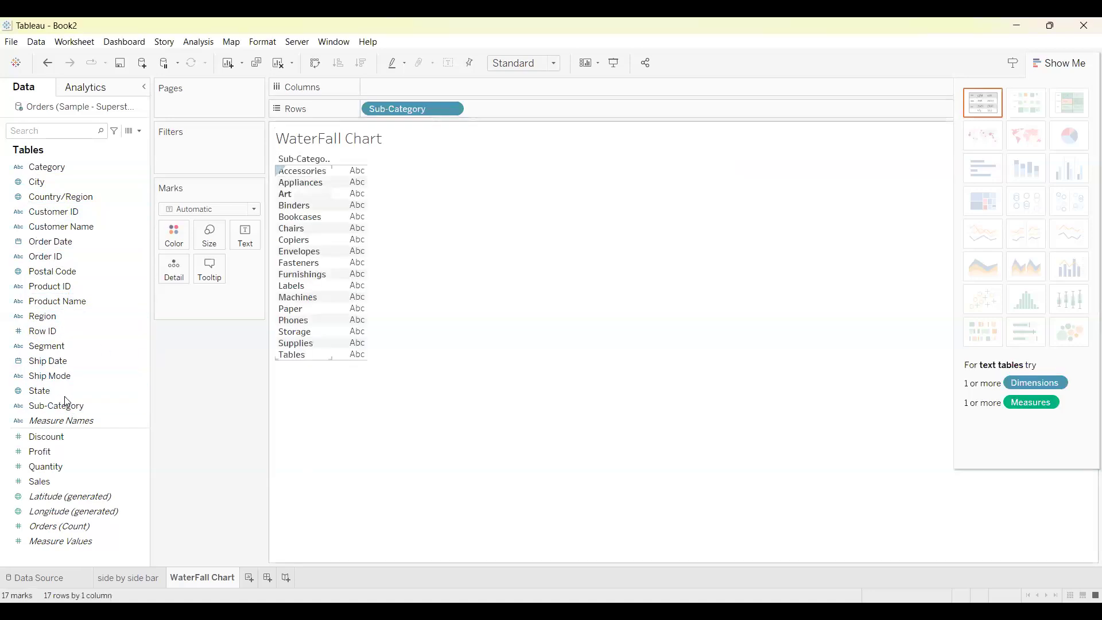
{"action": "left_click", "coordinate": [56, 482]}
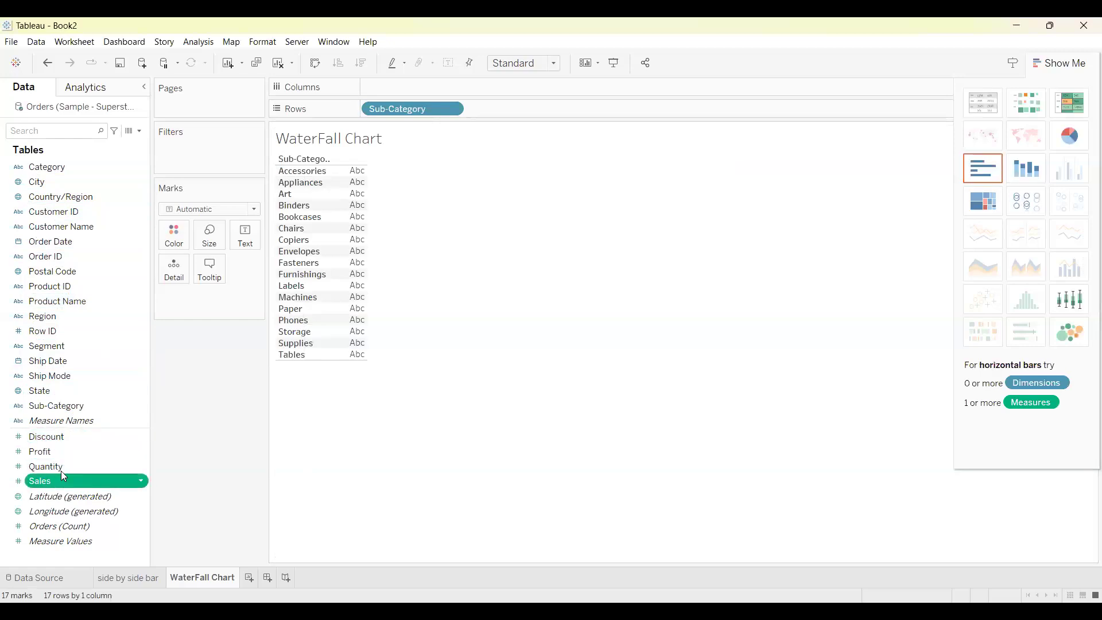
{"action": "left_click_drag", "start_coordinate": [62, 476], "coordinate": [459, 260]}
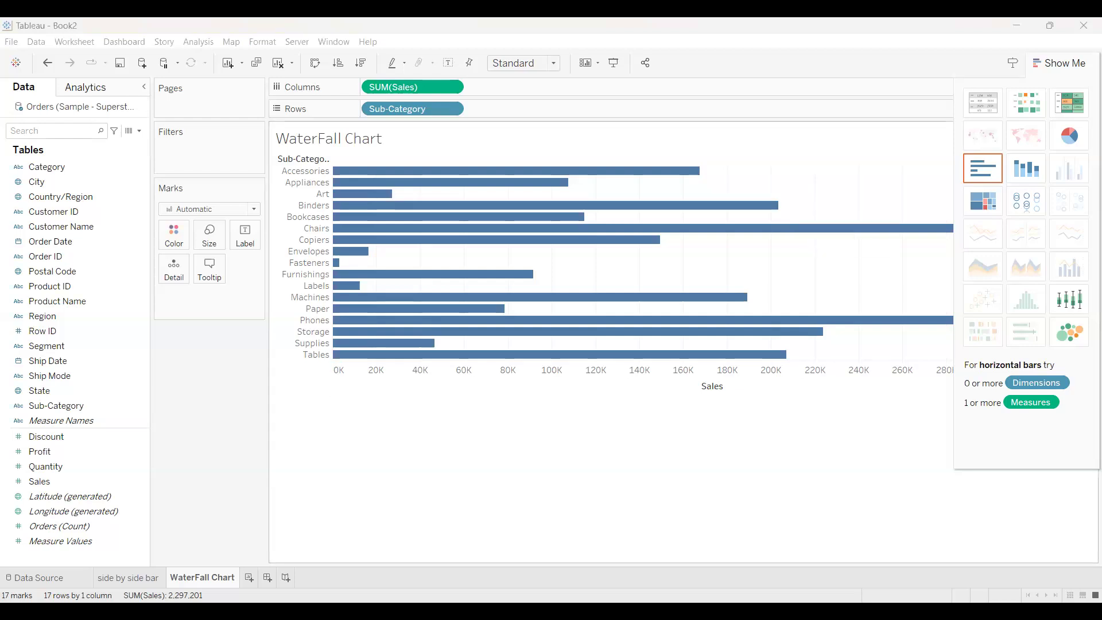
- Sort the sub-category bars by Sales in descending order and swap rows and columns to make them vertical
{"action": "left_click", "coordinate": [361, 63]}
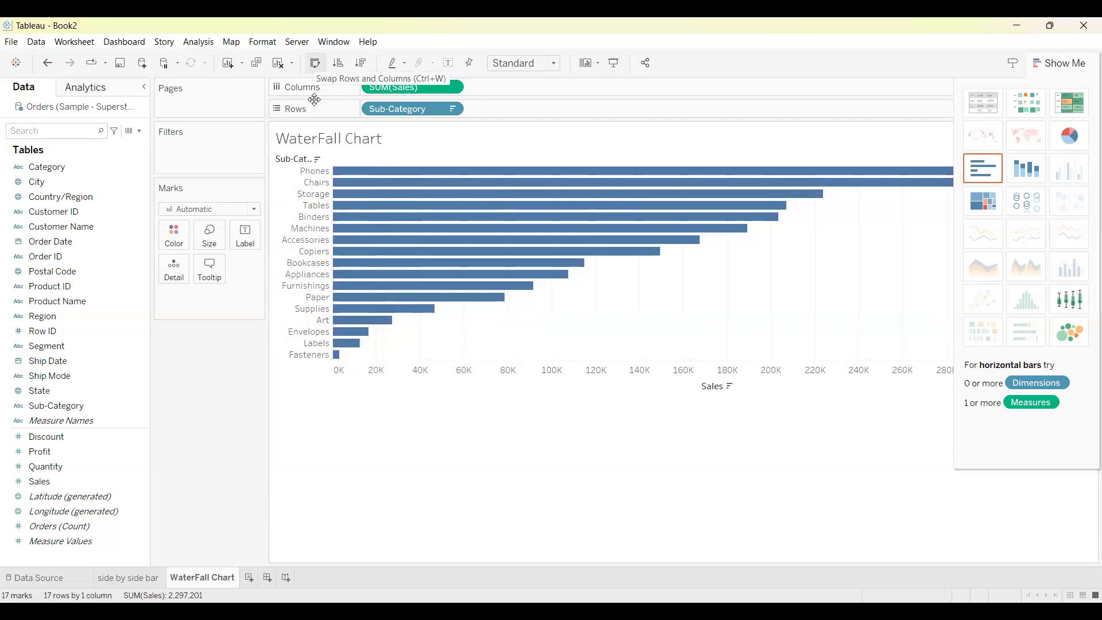
{"action": "key", "text": "ctrl+w"}
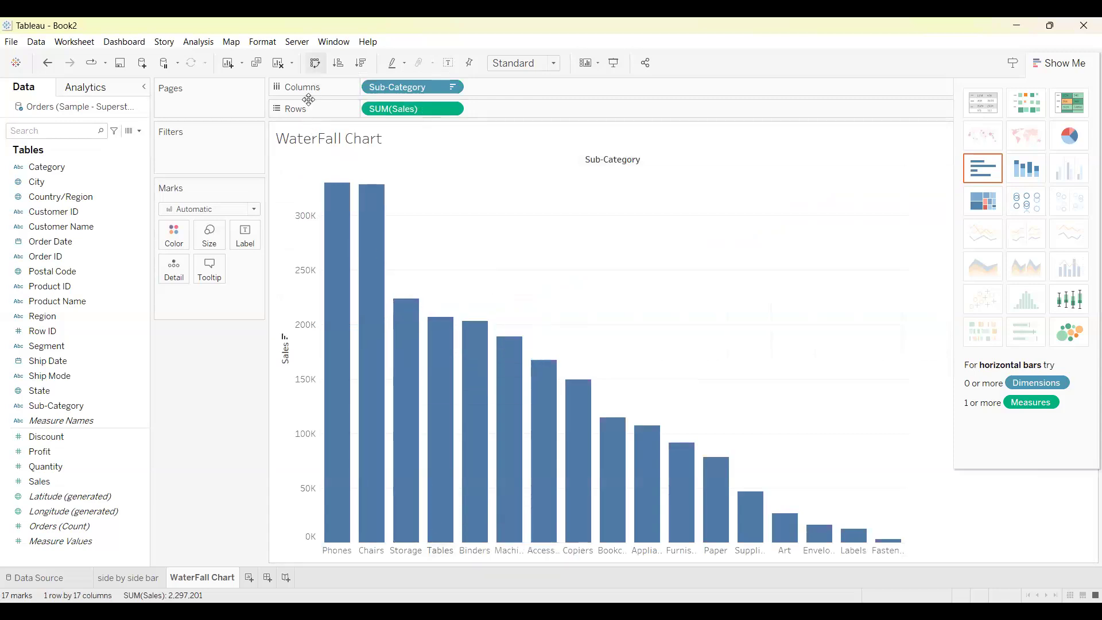
{"action": "left_click", "coordinate": [314, 63]}
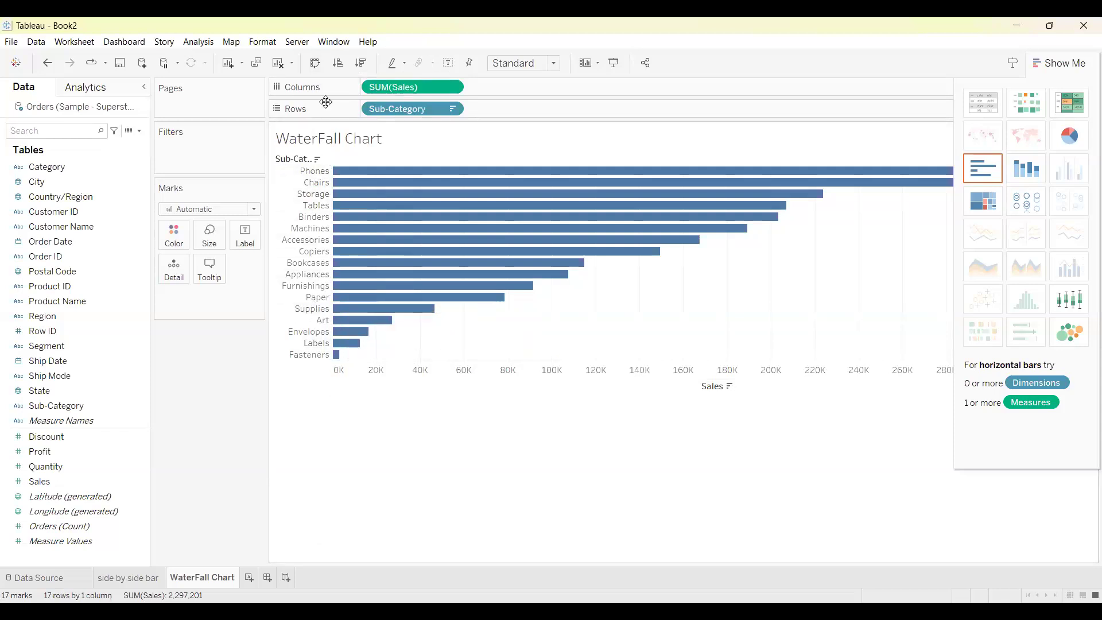
{"action": "key", "text": "ctrl+w"}
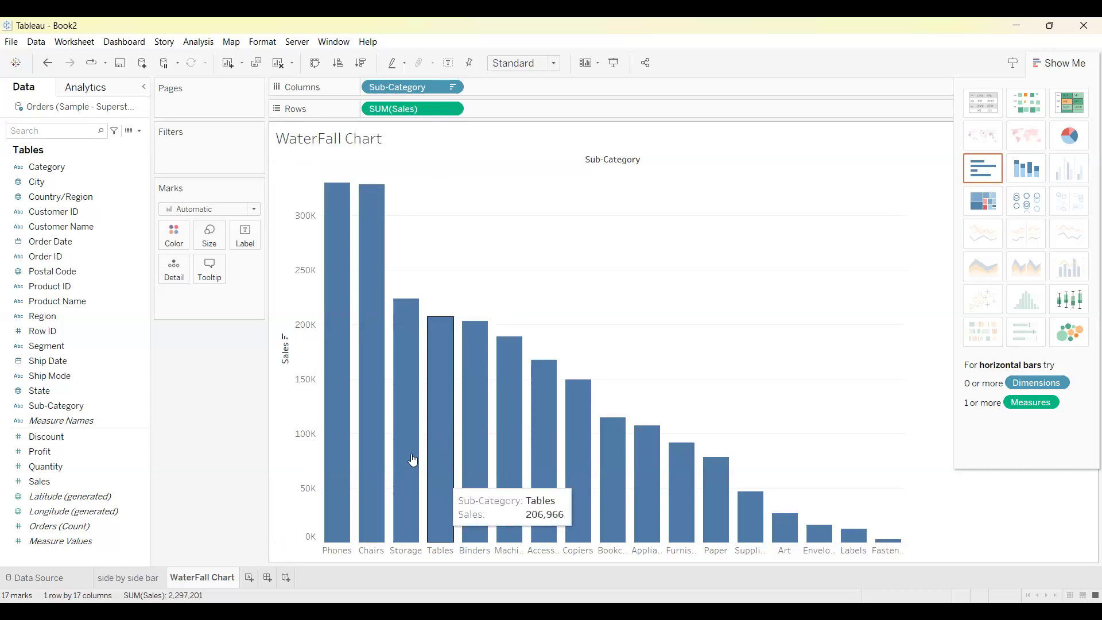
- Review the available mark types and compare the sorted bars in horizontal and vertical orientation
{"action": "left_click", "coordinate": [76, 406]}
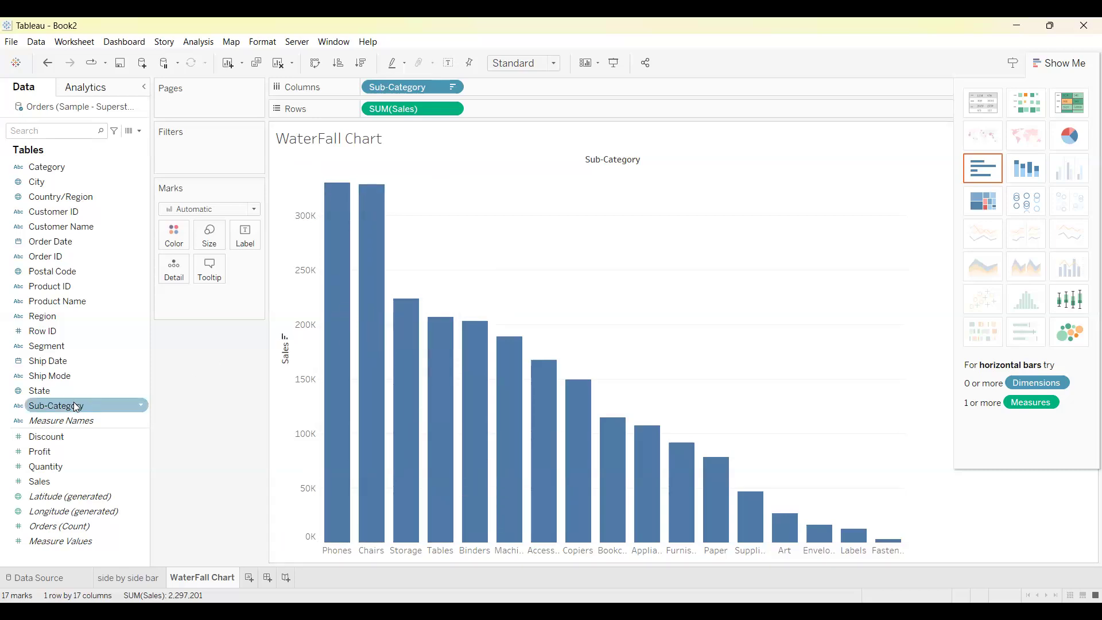
{"action": "left_click", "coordinate": [56, 481]}
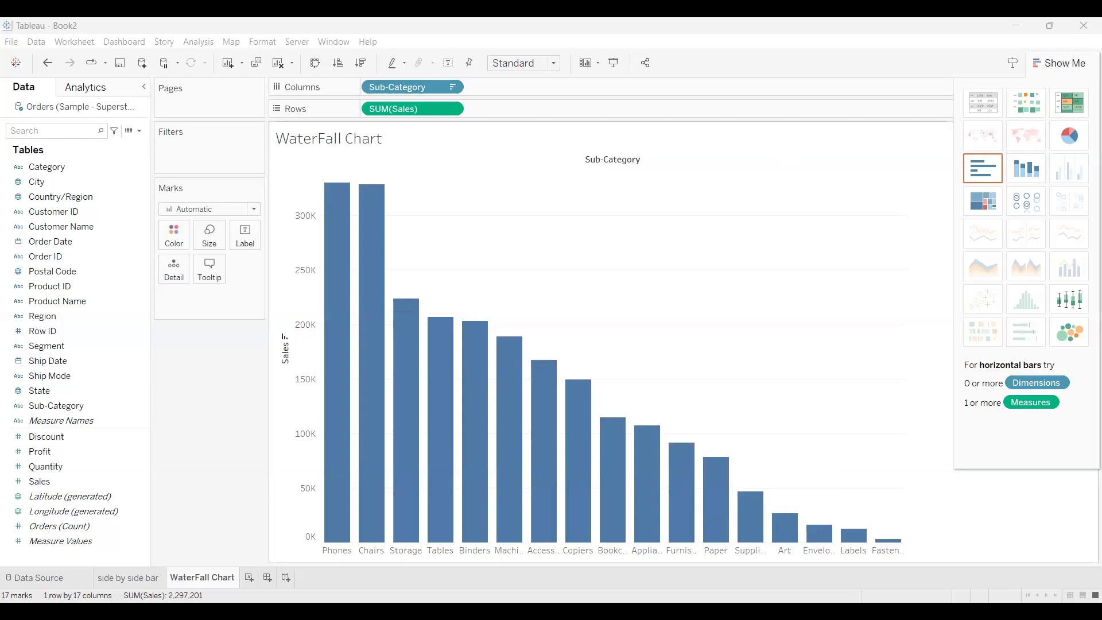
{"action": "mouse_move", "coordinate": [463, 359]}
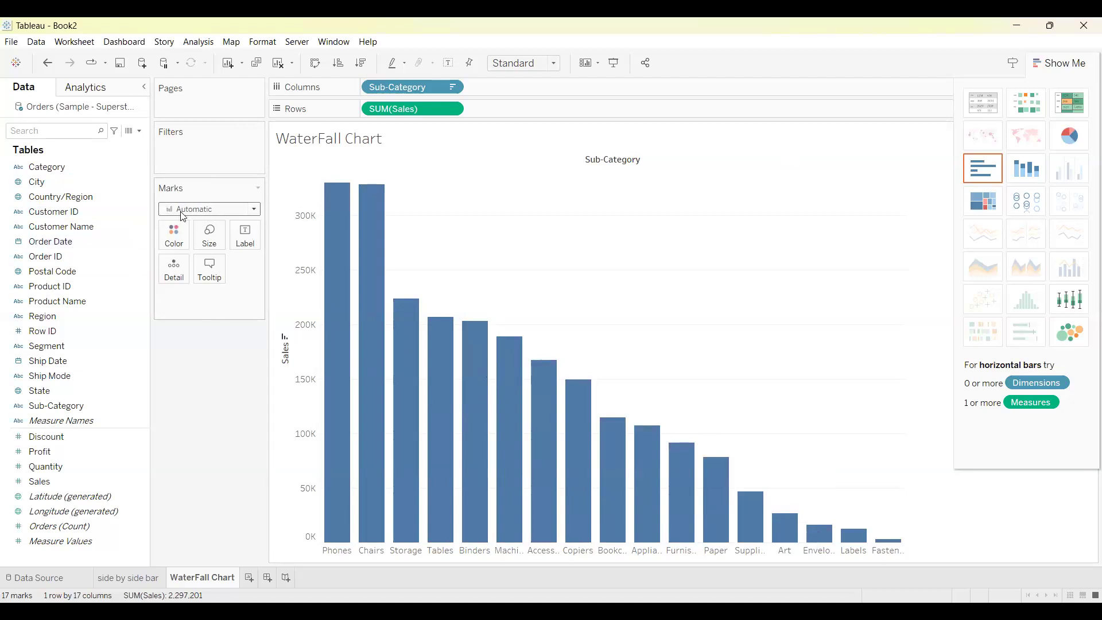
{"action": "left_click", "coordinate": [254, 210]}
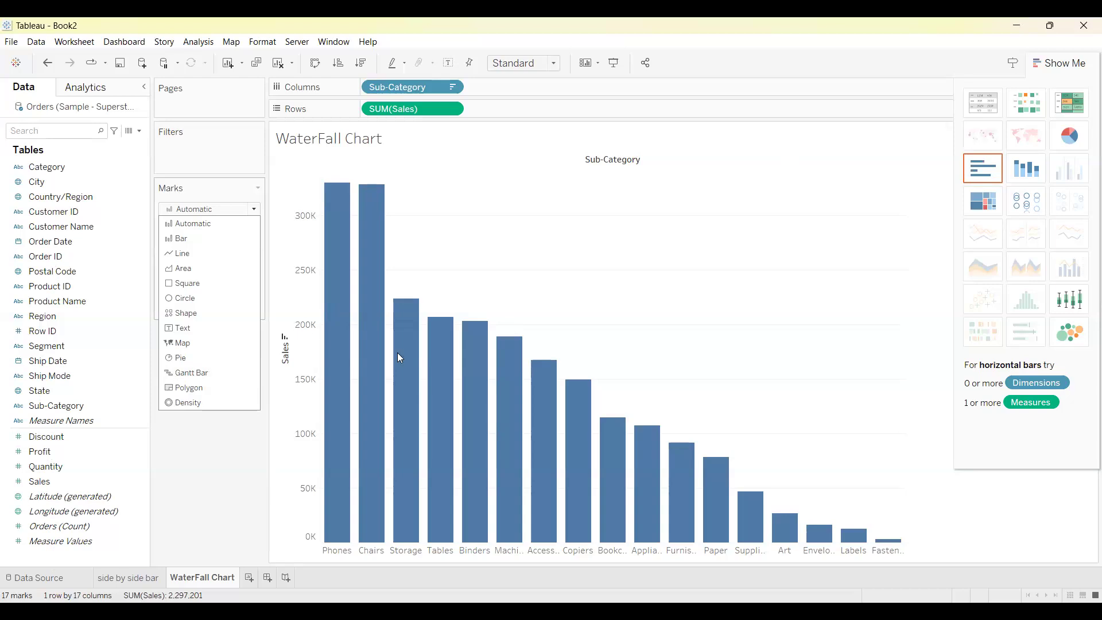
{"action": "left_click", "coordinate": [229, 499]}
{"action": "key", "text": "ctrl+w"}
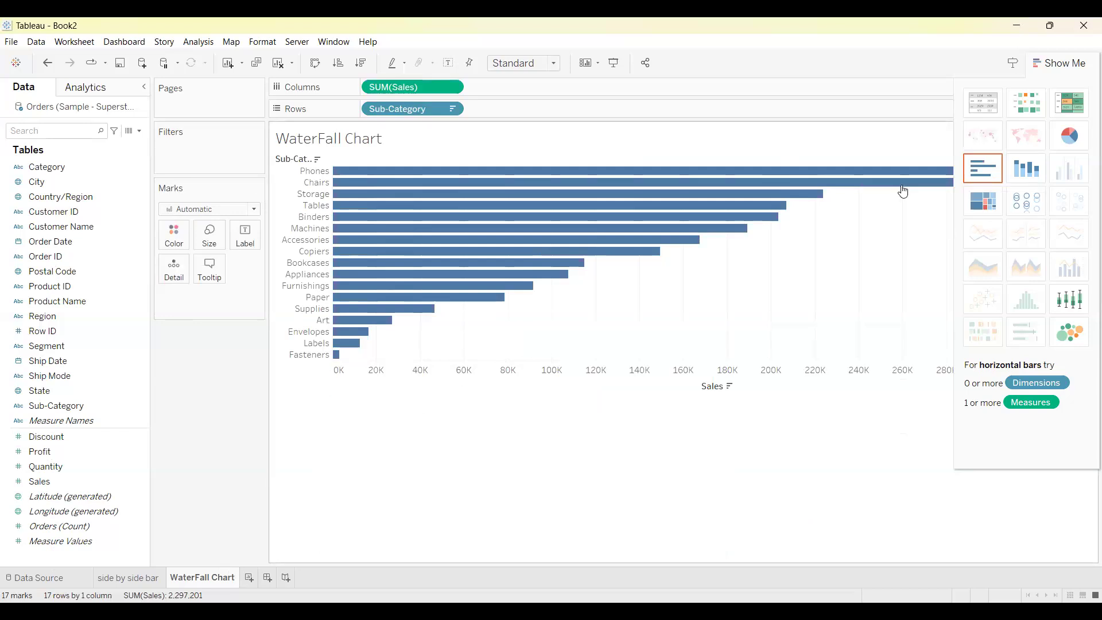
{"action": "key", "text": "ctrl+w"}
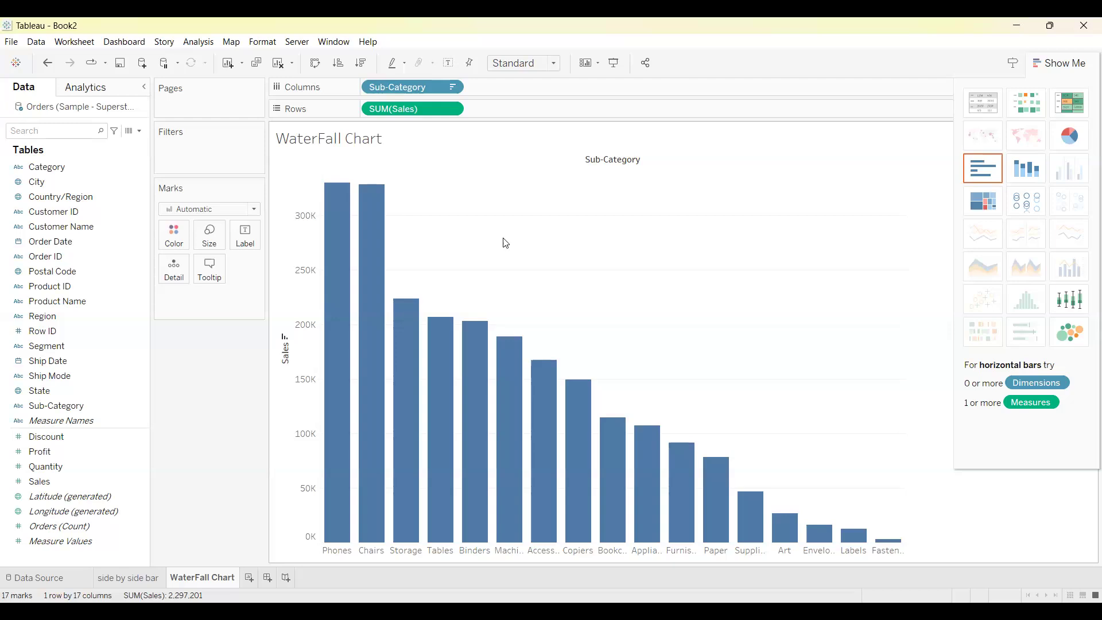
{"action": "left_click", "coordinate": [255, 210]}
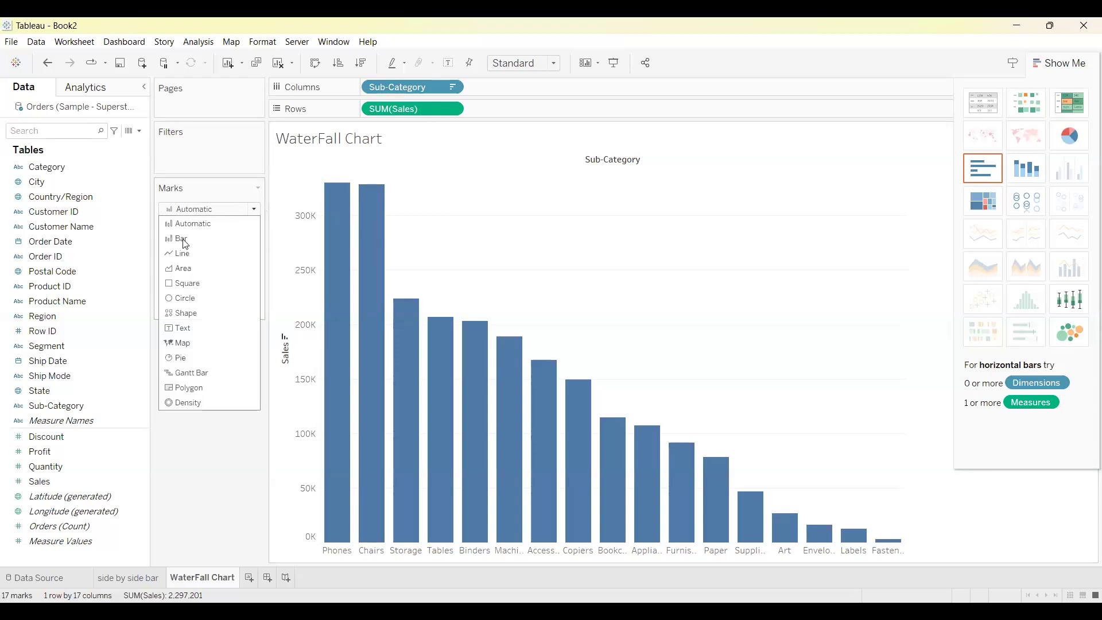
{"action": "left_click", "coordinate": [194, 540]}
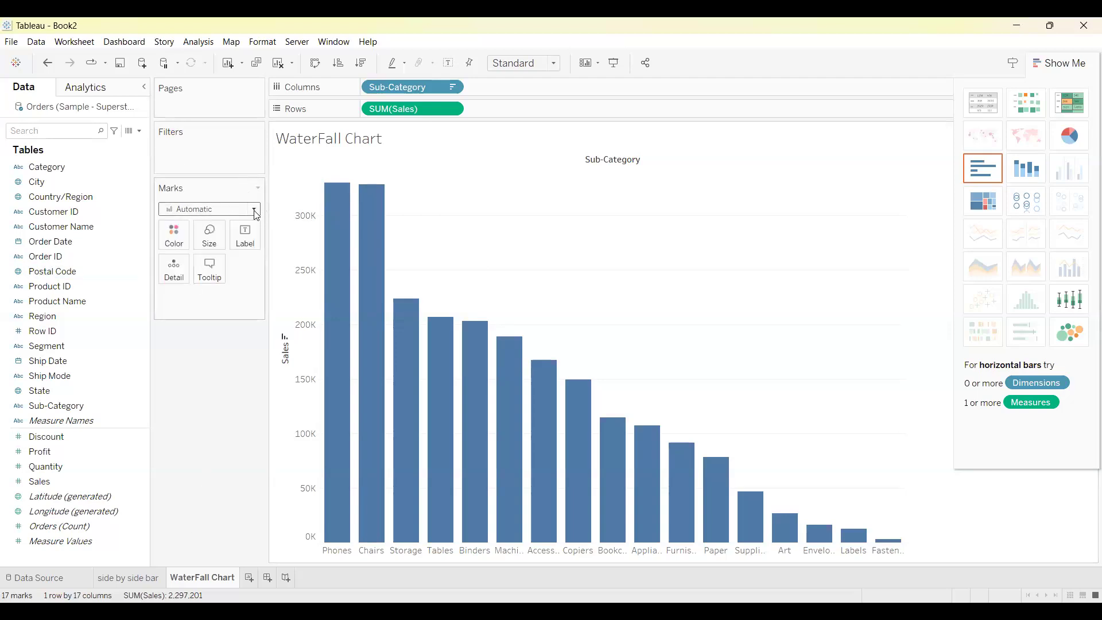
- Compare the Gantt Bar and Bar mark types on the sub-category chart, leaving the marks set to Gantt Bar
{"action": "left_click", "coordinate": [254, 210]}
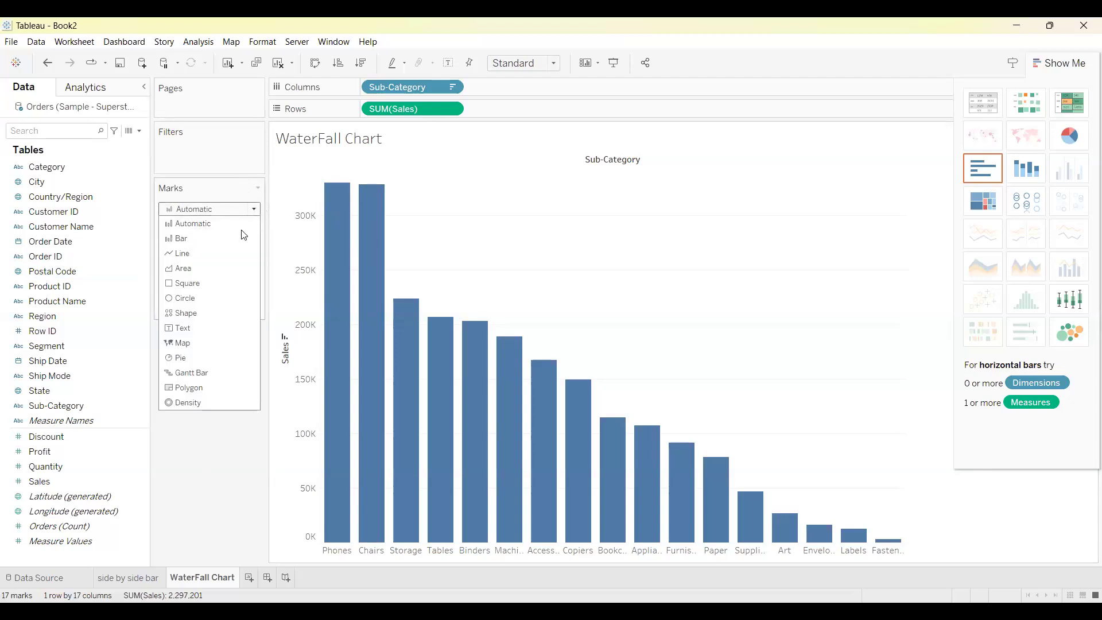
{"action": "left_click", "coordinate": [206, 375]}
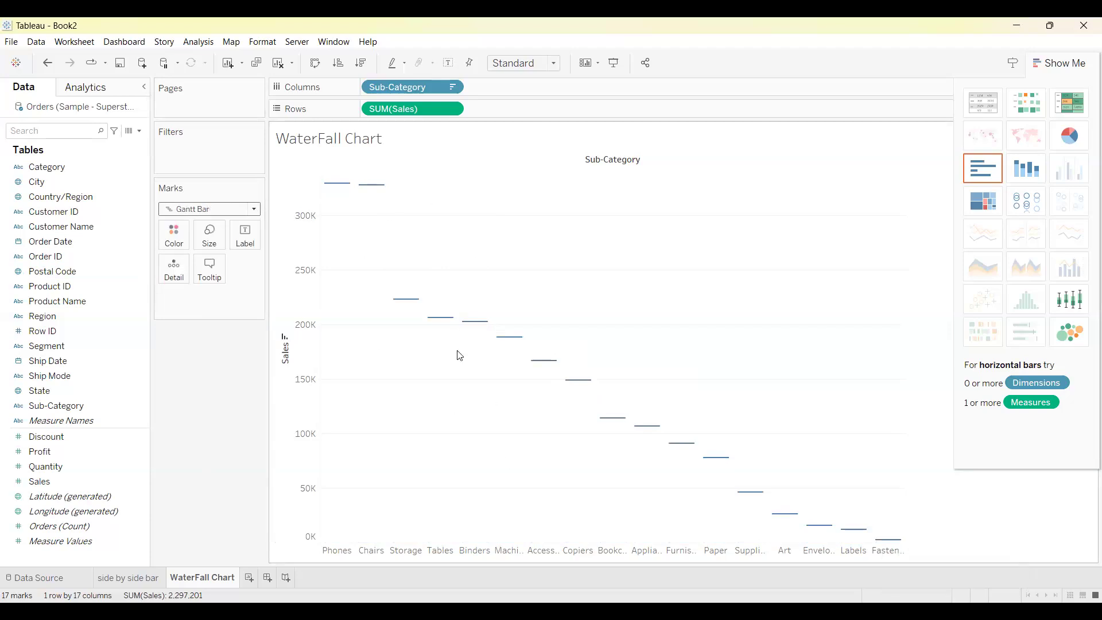
{"action": "left_click", "coordinate": [252, 209]}
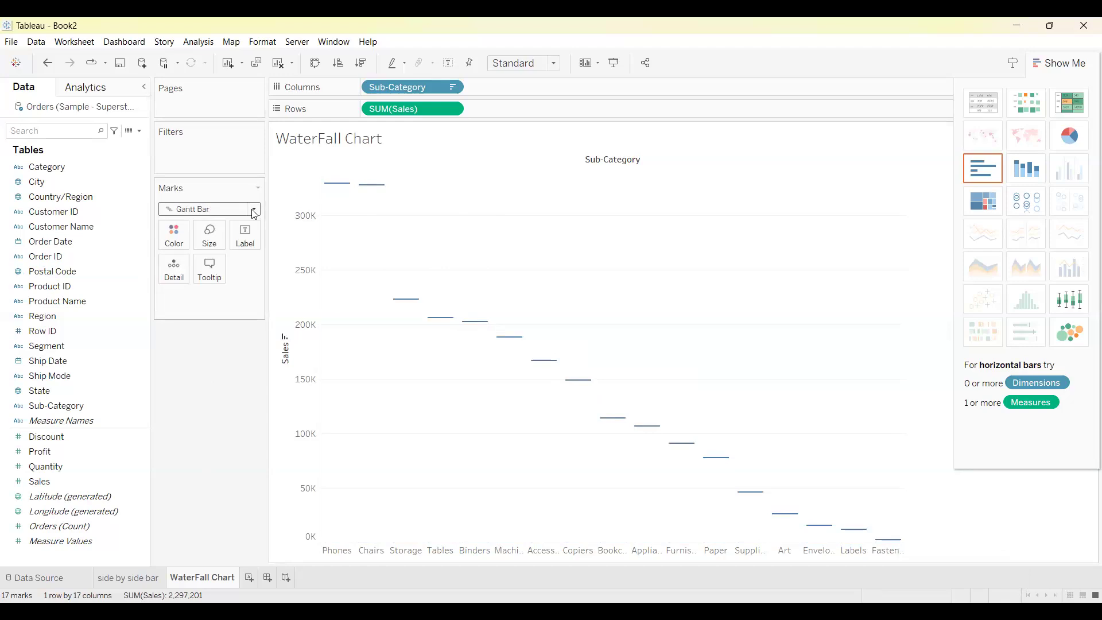
{"action": "left_click", "coordinate": [215, 241]}
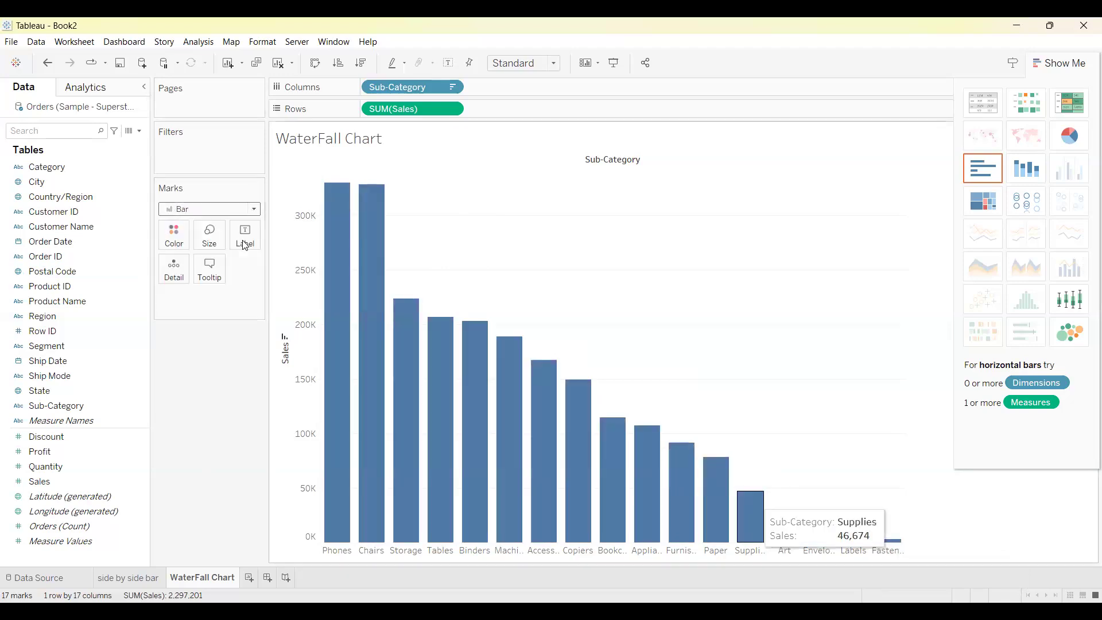
{"action": "left_click", "coordinate": [256, 209]}
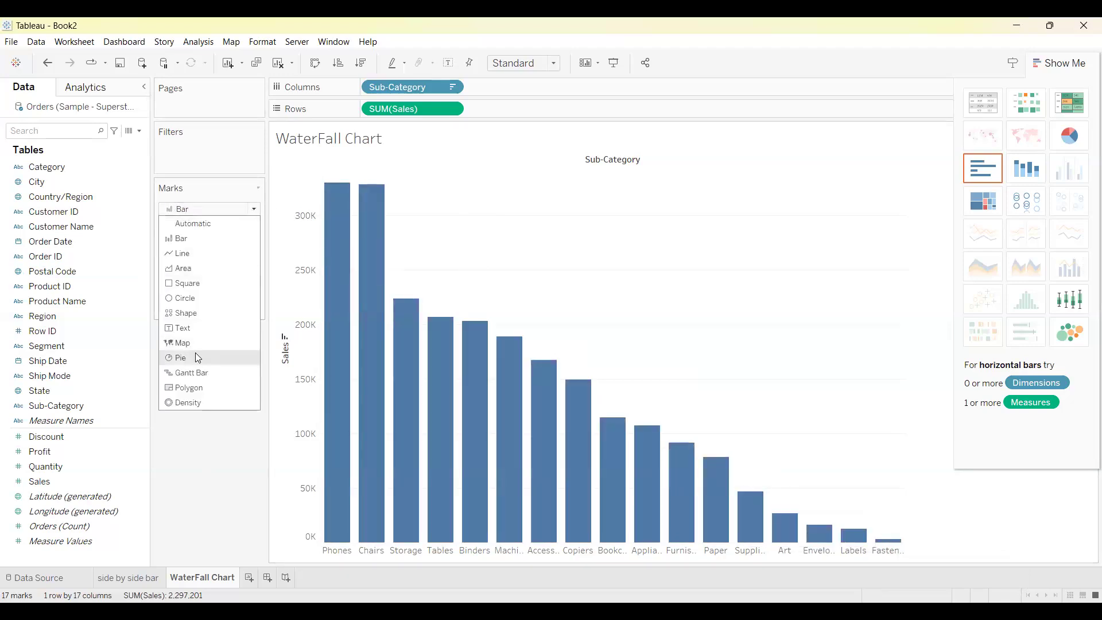
{"action": "left_click", "coordinate": [202, 373]}
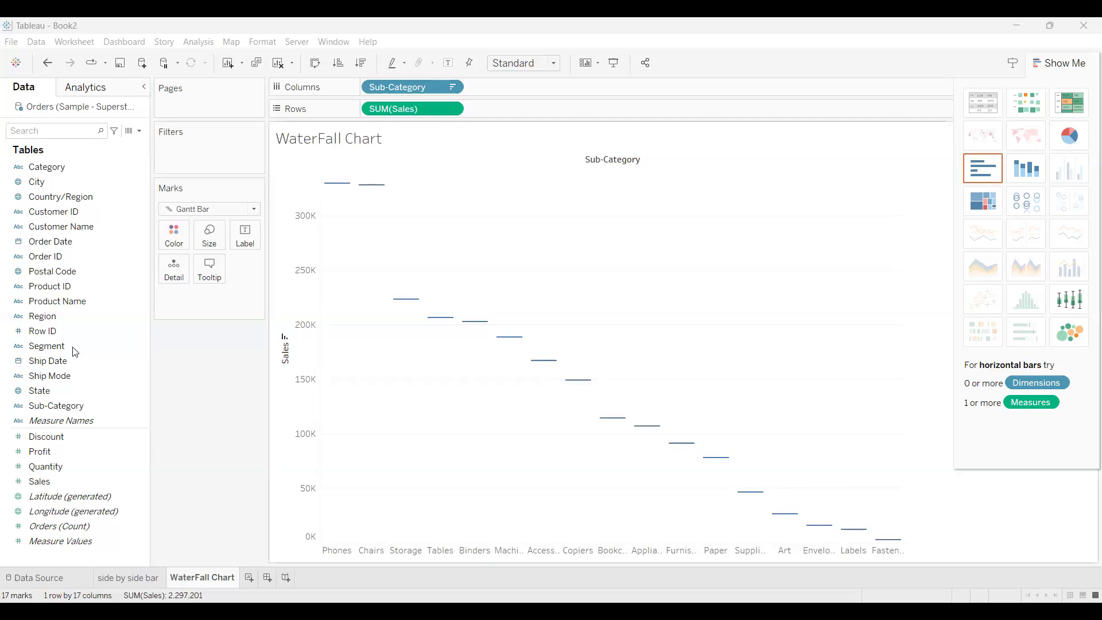
- Size the sub-category Gantt bars by the sum of Sales
{"action": "left_click", "coordinate": [73, 483]}
{"action": "left_click", "coordinate": [75, 481]}
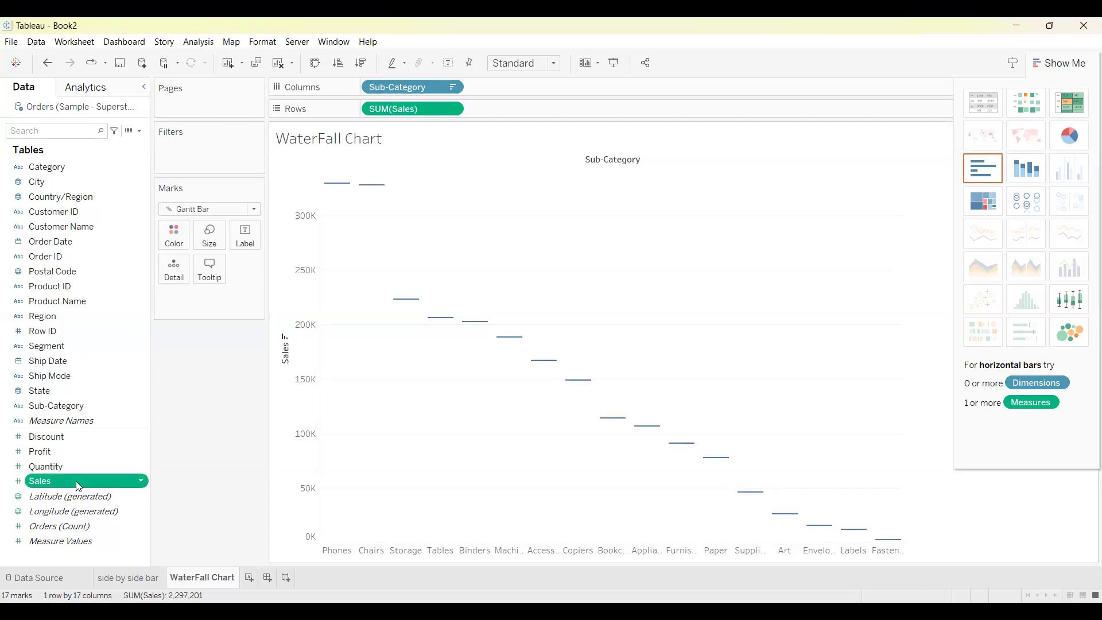
{"action": "left_click_drag", "start_coordinate": [210, 236], "coordinate": [63, 479]}
{"action": "left_click", "coordinate": [415, 139]}
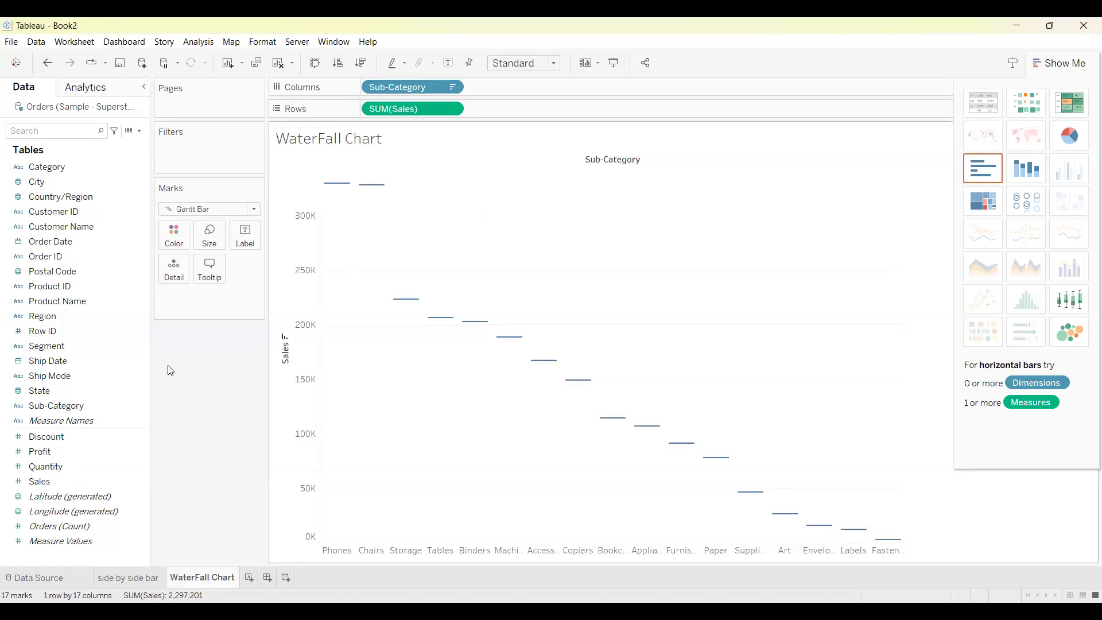
{"action": "left_click", "coordinate": [46, 484]}
{"action": "left_click", "coordinate": [357, 139]}
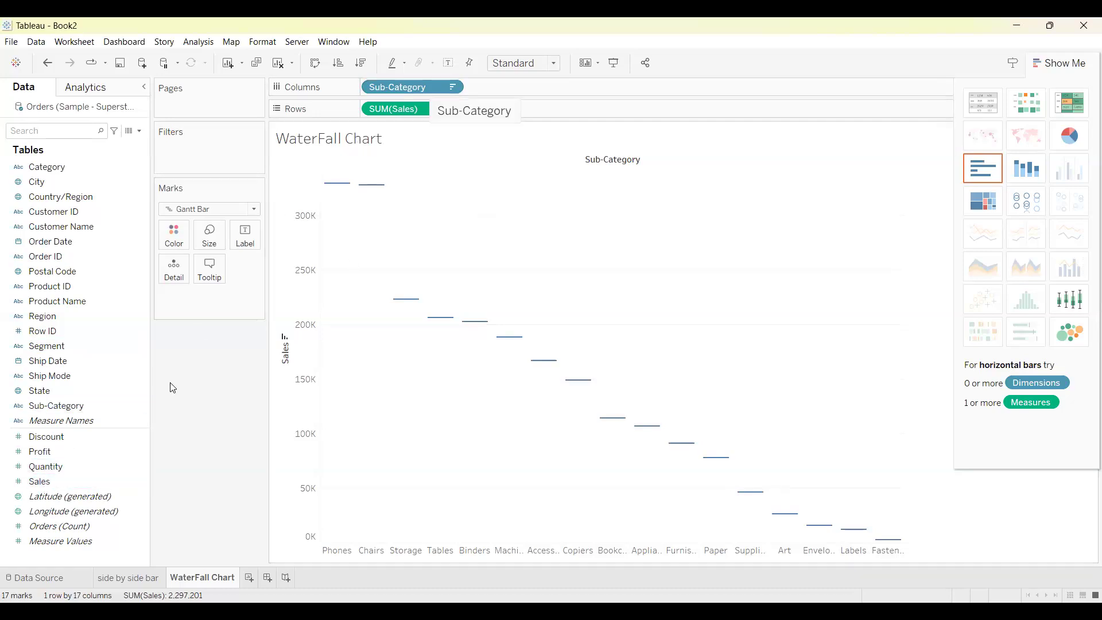
{"action": "left_click", "coordinate": [46, 483]}
{"action": "left_click_drag", "start_coordinate": [85, 467], "coordinate": [209, 239]}
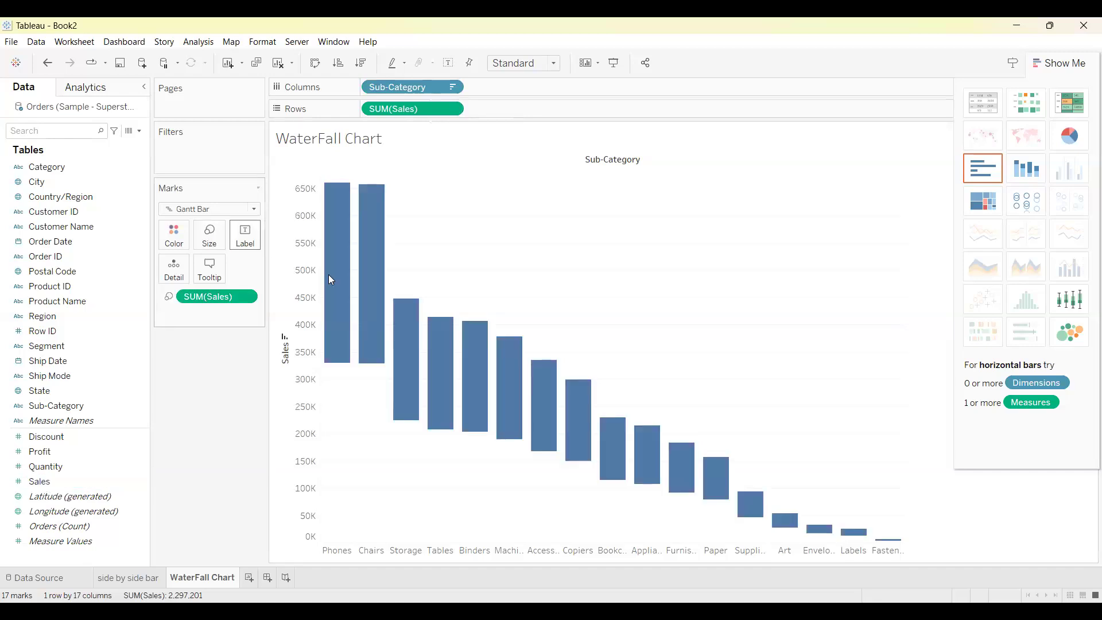
- Color the sub-category Gantt bars by the sum of Sales
{"action": "left_click", "coordinate": [40, 483]}
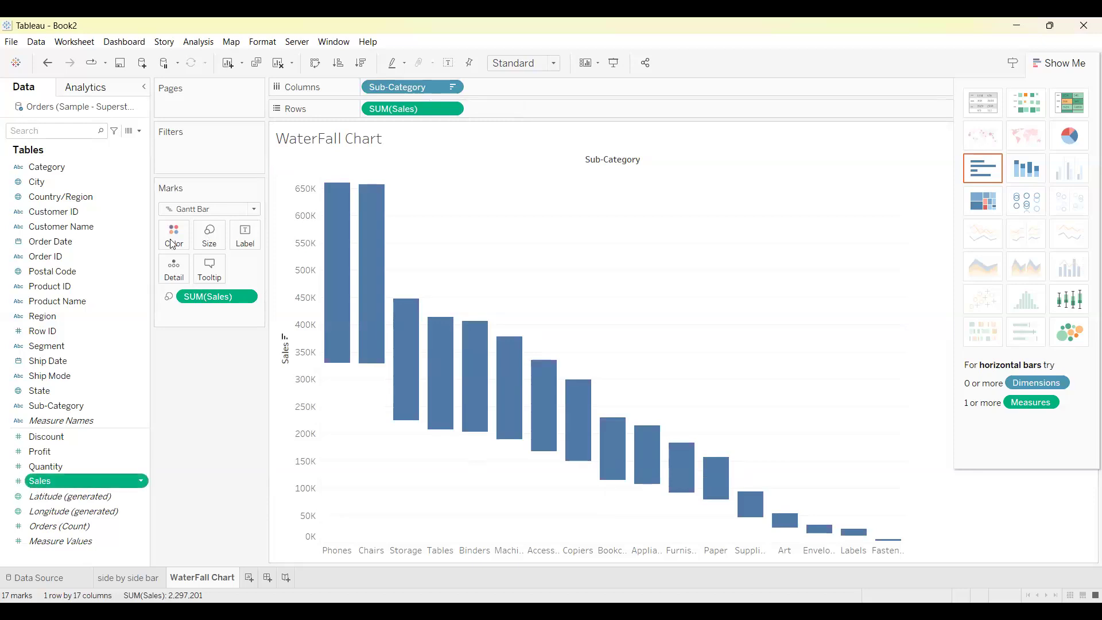
{"action": "left_click_drag", "start_coordinate": [172, 244], "coordinate": [172, 244]}
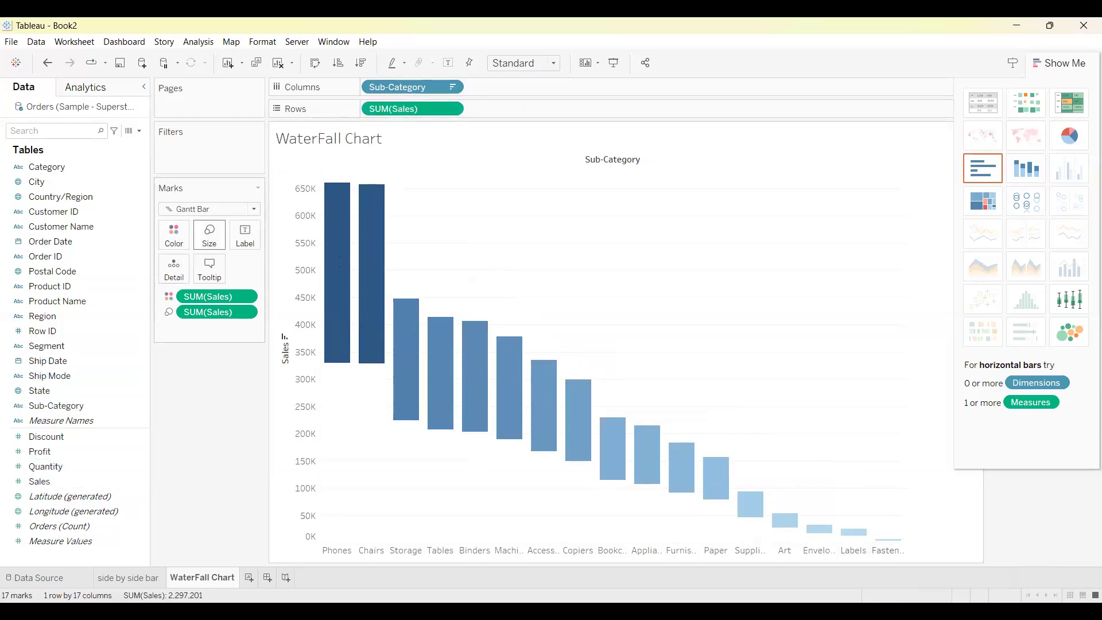
{"action": "key", "text": "alt+Tab"}
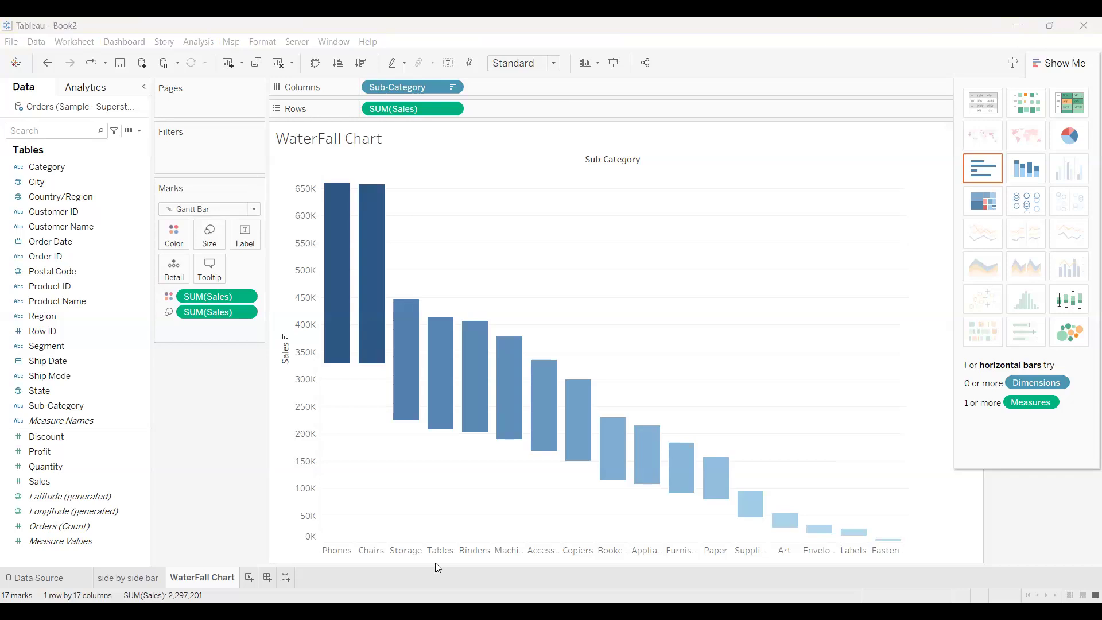
{"action": "left_click", "coordinate": [478, 275]}
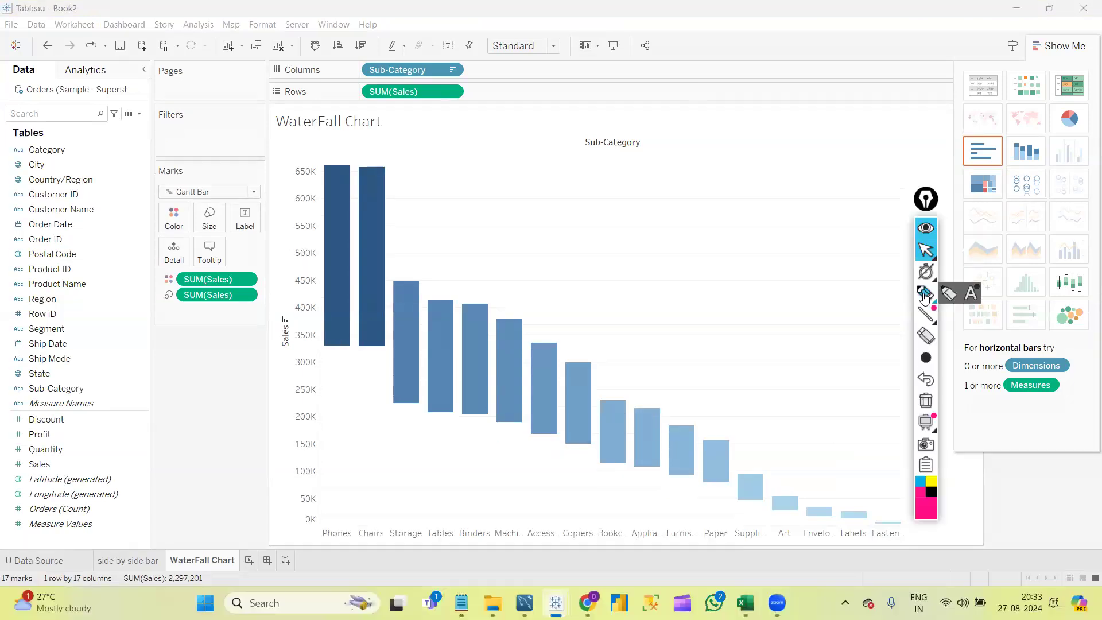
- Annotate the waterfall chart in pink pen, tracing the descending trend, circling the Sales axis title and marking the highest and lowest bars
{"action": "left_click", "coordinate": [925, 294]}
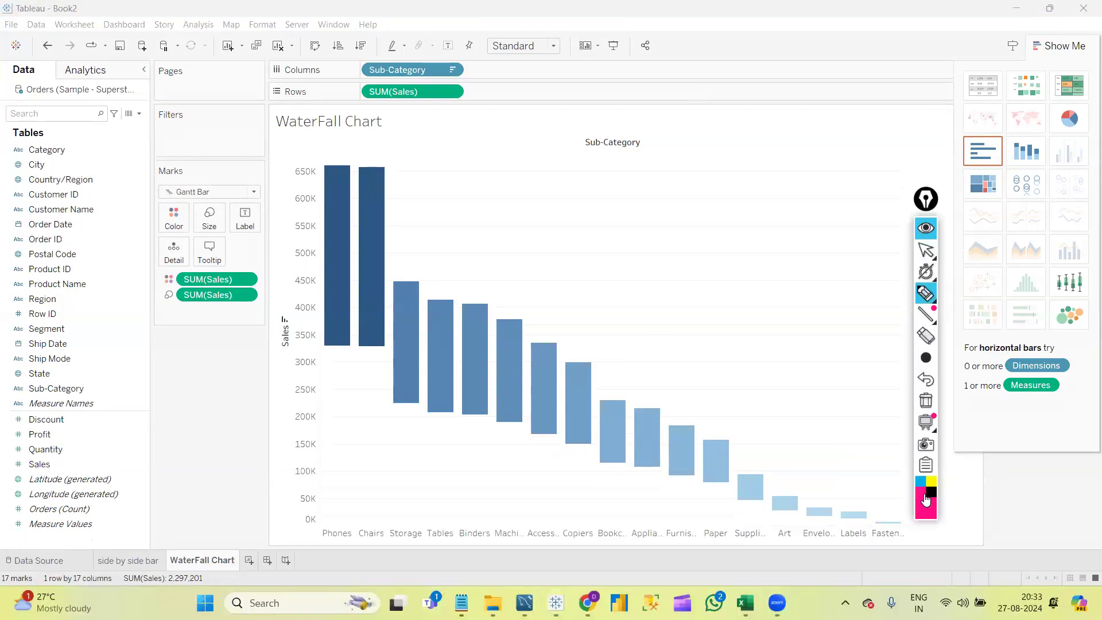
{"action": "mouse_move", "coordinate": [386, 155]}
{"action": "left_mouse_down"}
{"action": "mouse_move", "coordinate": [596, 349]}
{"action": "mouse_move", "coordinate": [678, 373]}
{"action": "mouse_move", "coordinate": [867, 499]}
{"action": "mouse_move", "coordinate": [904, 510]}
{"action": "left_mouse_up"}
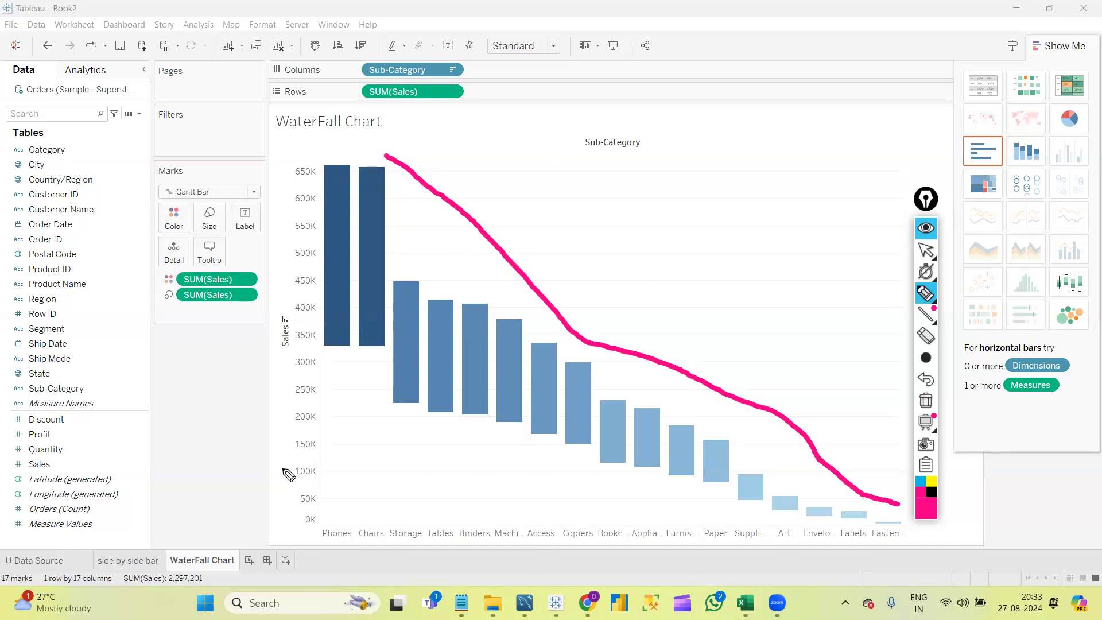
{"action": "mouse_move", "coordinate": [291, 303]}
{"action": "left_mouse_down"}
{"action": "mouse_move", "coordinate": [290, 367]}
{"action": "mouse_move", "coordinate": [291, 303]}
{"action": "left_mouse_up"}
{"action": "left_click_drag", "start_coordinate": [306, 179], "coordinate": [284, 188]}
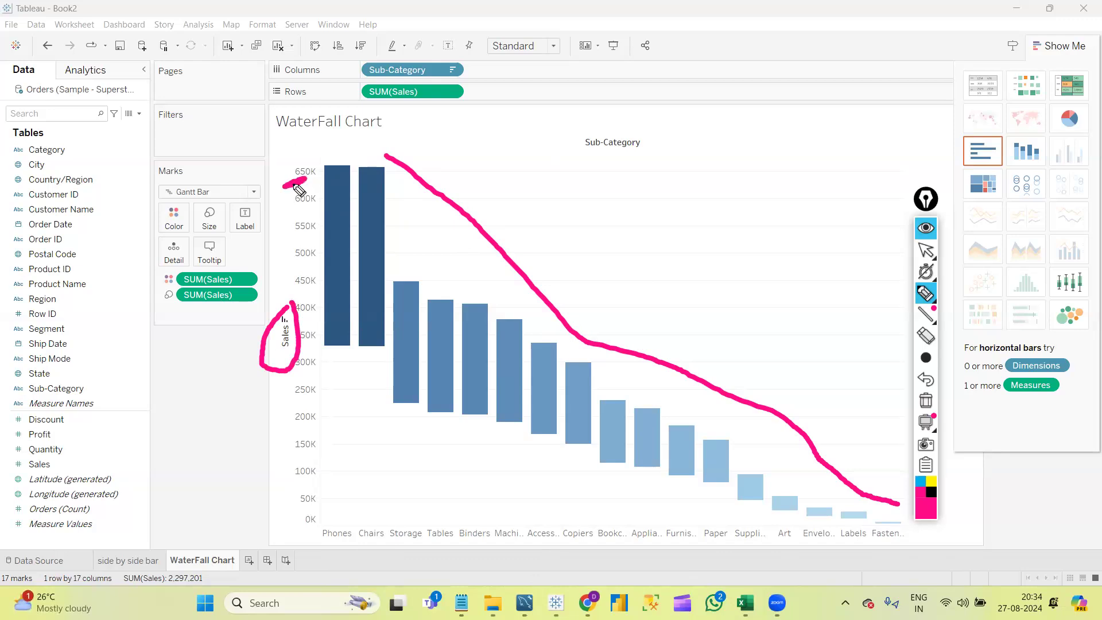
{"action": "left_click_drag", "start_coordinate": [329, 165], "coordinate": [381, 165]}
{"action": "left_click_drag", "start_coordinate": [426, 274], "coordinate": [392, 279]}
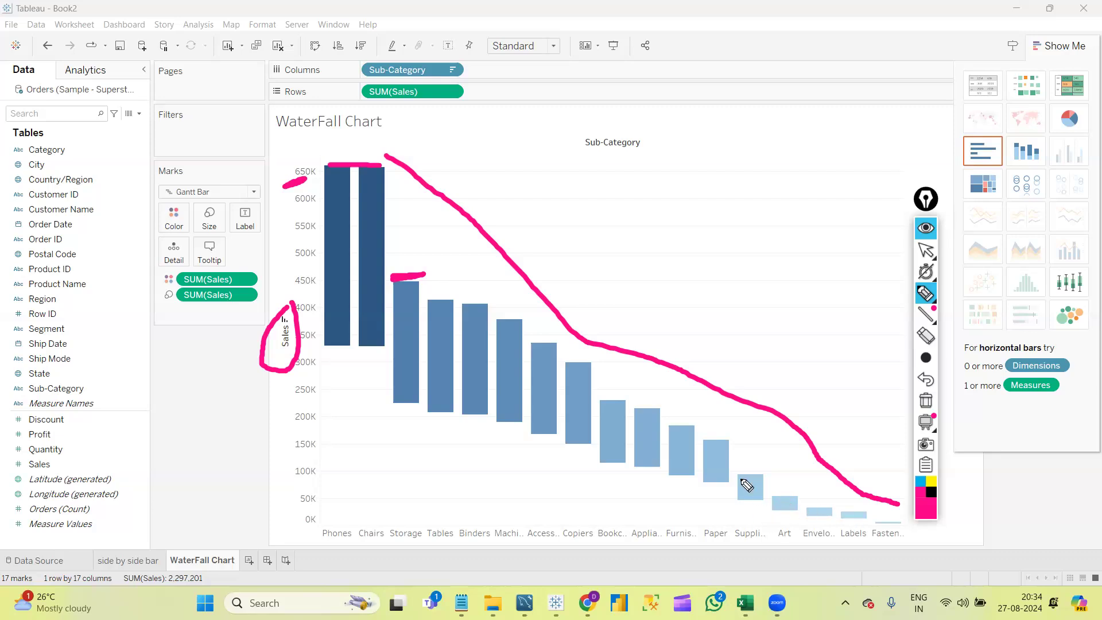
{"action": "left_click_drag", "start_coordinate": [811, 497], "coordinate": [897, 504]}
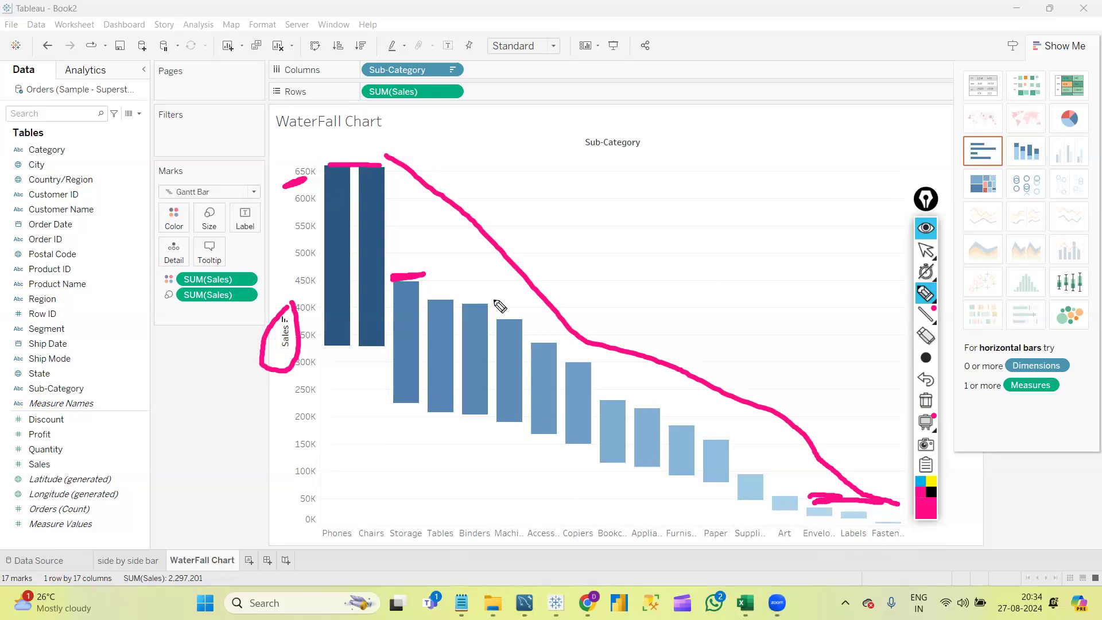
{"action": "mouse_move", "coordinate": [323, 146]}
{"action": "left_mouse_down"}
{"action": "mouse_move", "coordinate": [349, 151]}
{"action": "mouse_move", "coordinate": [374, 124]}
{"action": "left_mouse_up"}
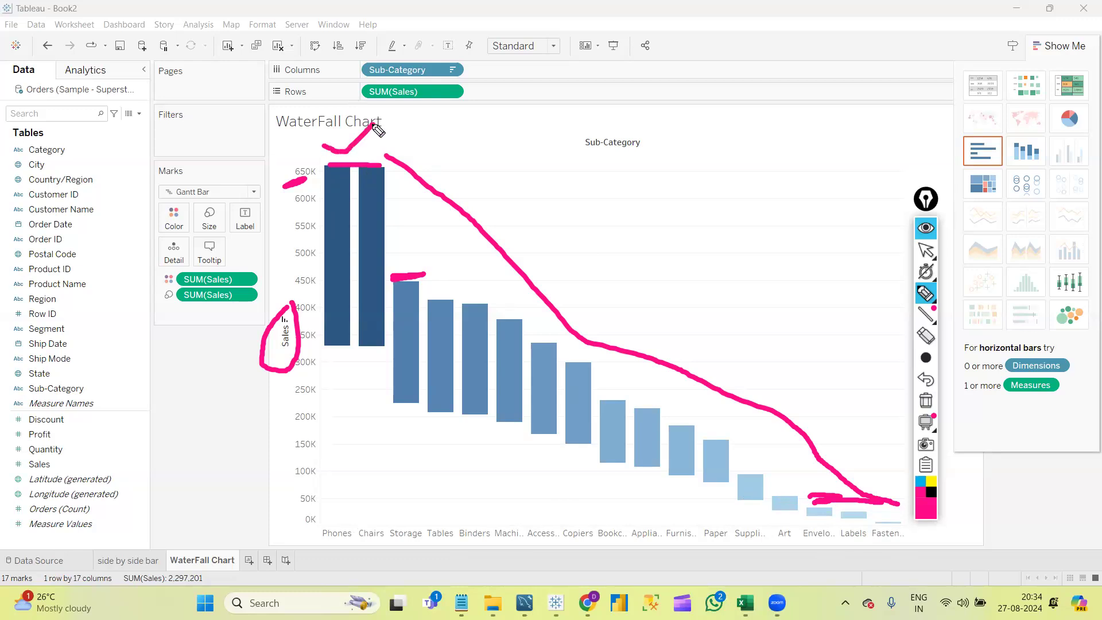
{"action": "mouse_move", "coordinate": [764, 392]}
{"action": "left_mouse_down"}
{"action": "mouse_move", "coordinate": [776, 398]}
{"action": "mouse_move", "coordinate": [811, 356]}
{"action": "left_mouse_up"}
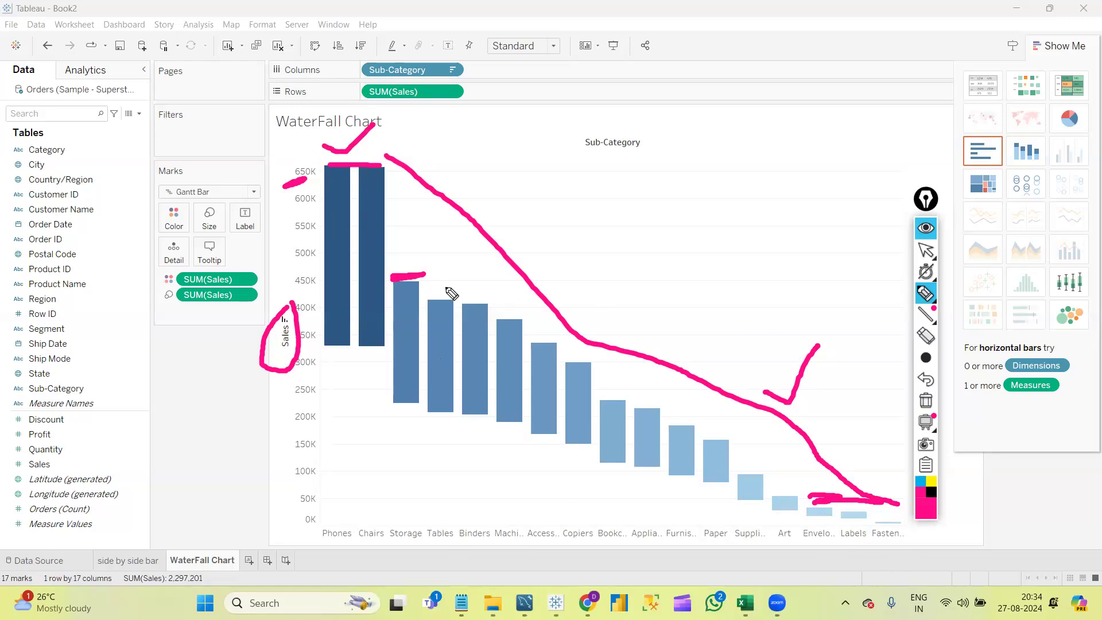
{"action": "left_click", "coordinate": [378, 154]}
{"action": "mouse_move", "coordinate": [434, 167]}
{"action": "left_mouse_down"}
{"action": "mouse_move", "coordinate": [820, 488]}
{"action": "mouse_move", "coordinate": [877, 486]}
{"action": "left_mouse_up"}
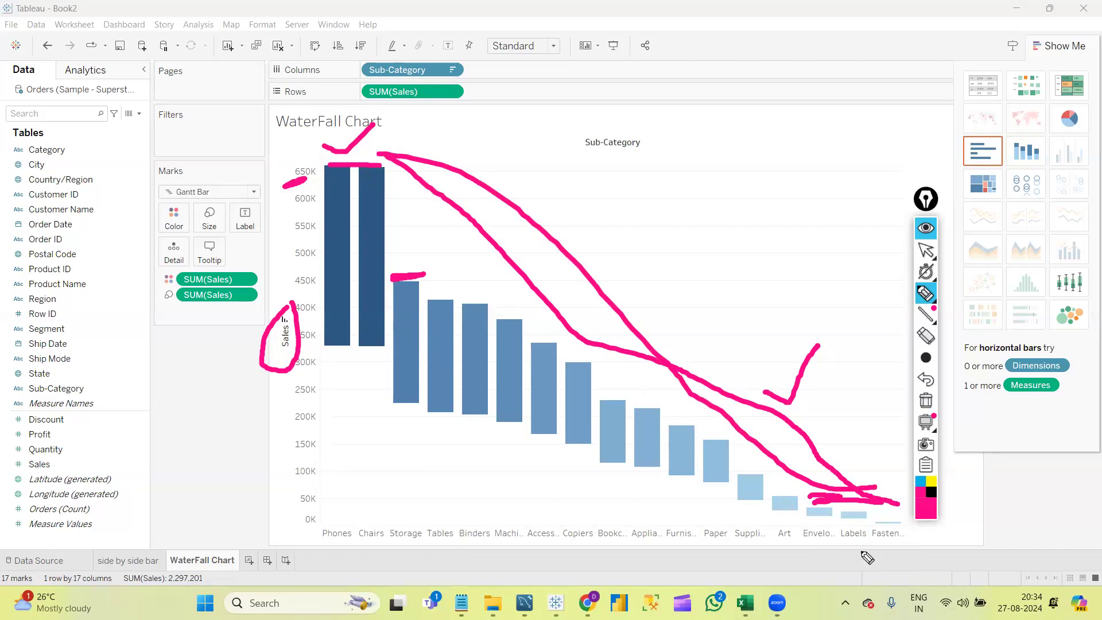
{"action": "left_click", "coordinate": [926, 253]}
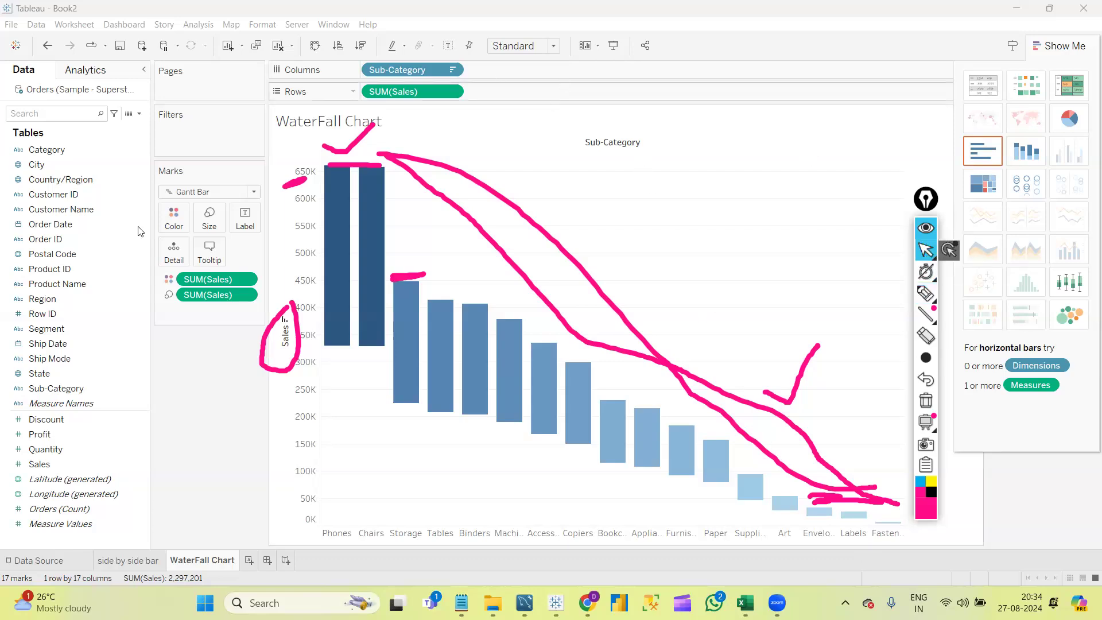
- Add a new blank worksheet after WaterFall Chart and clear all the pink pen annotations from the screen
{"action": "mouse_move", "coordinate": [334, 204]}
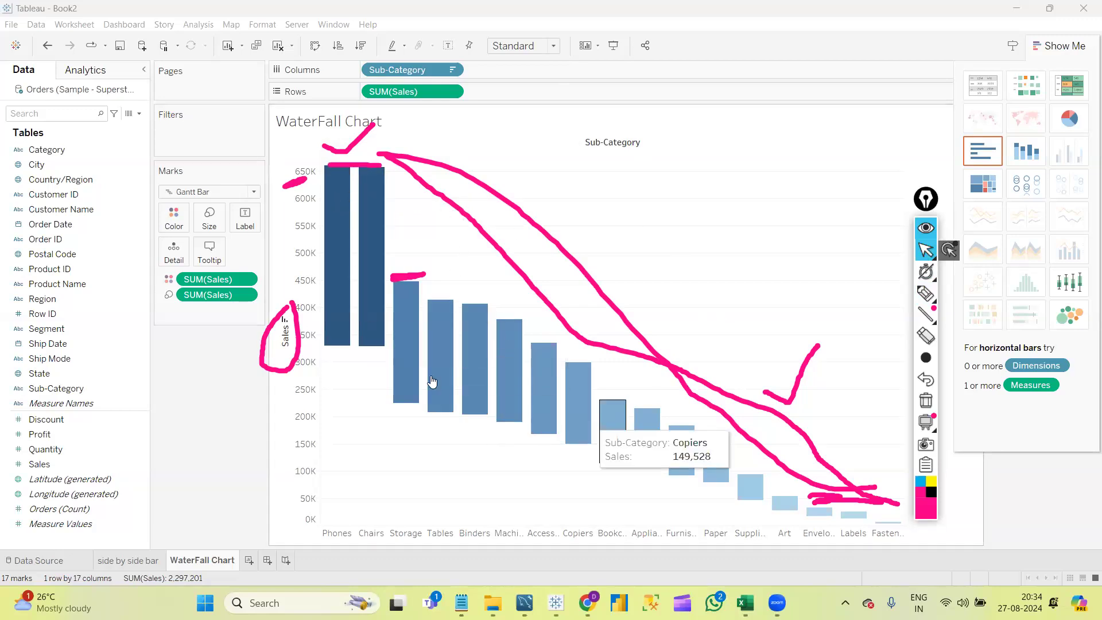
{"action": "left_click", "coordinate": [250, 560]}
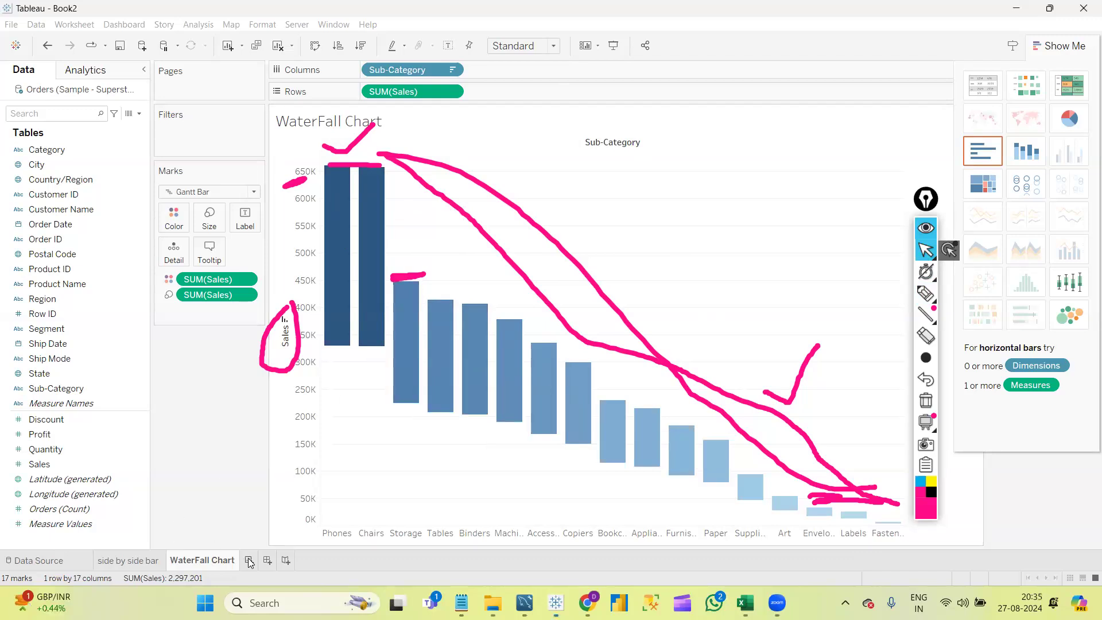
{"action": "left_click", "coordinate": [51, 425]}
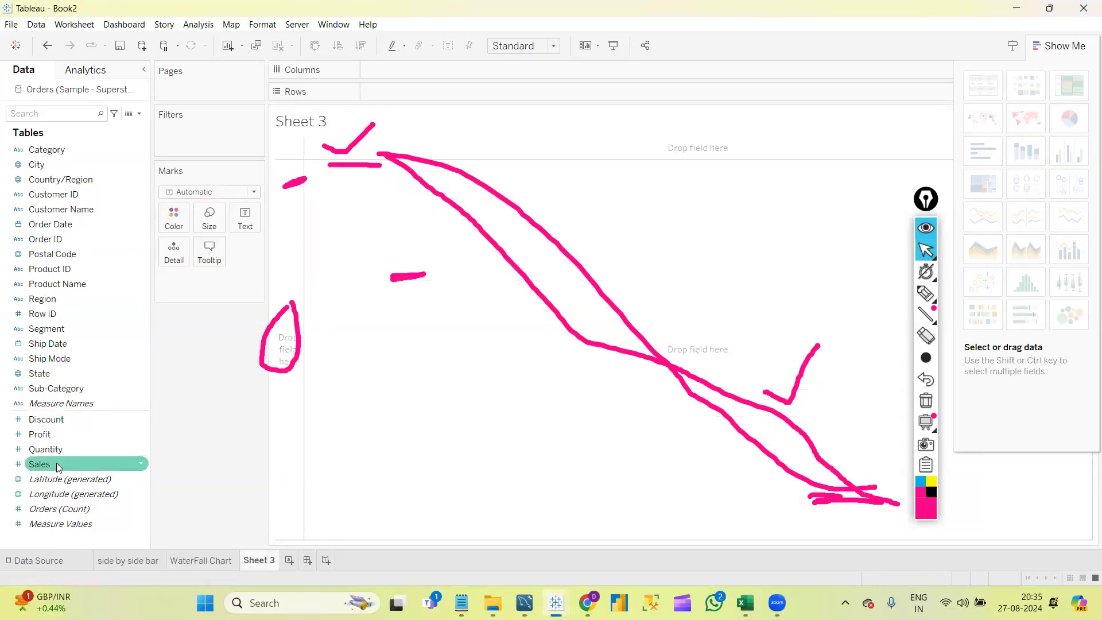
{"action": "left_click", "coordinate": [196, 561]}
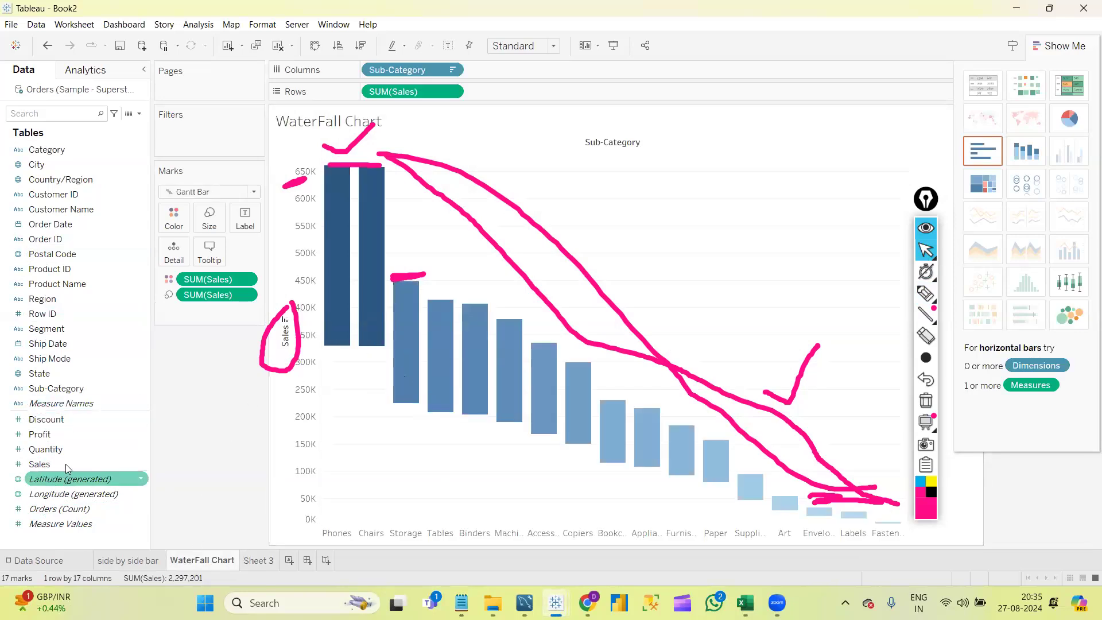
{"action": "left_click", "coordinate": [261, 563]}
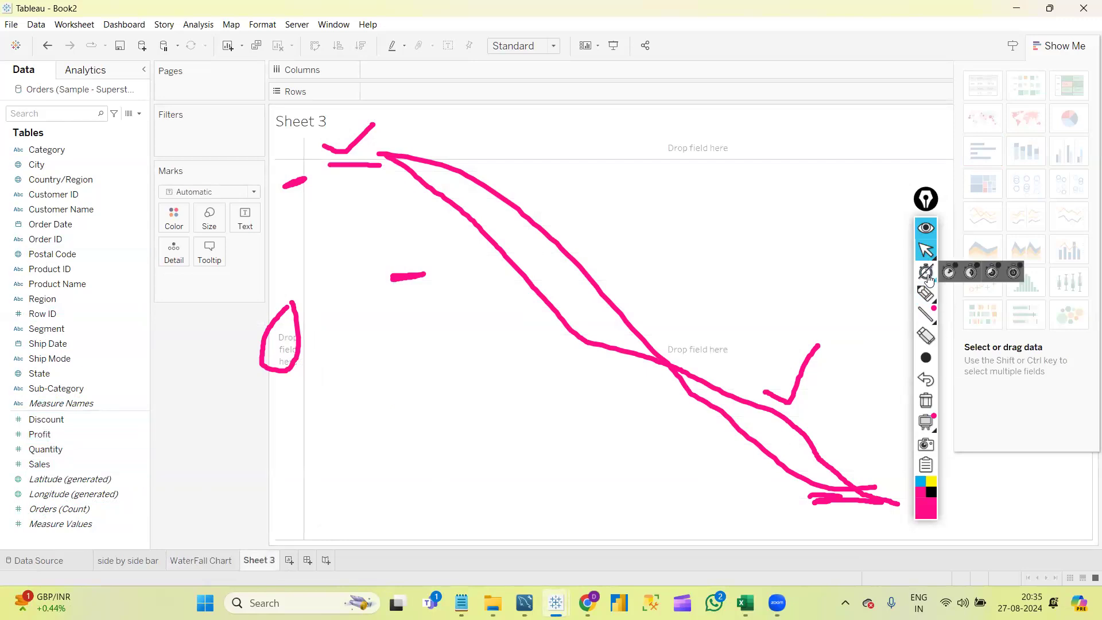
{"action": "left_click", "coordinate": [926, 400]}
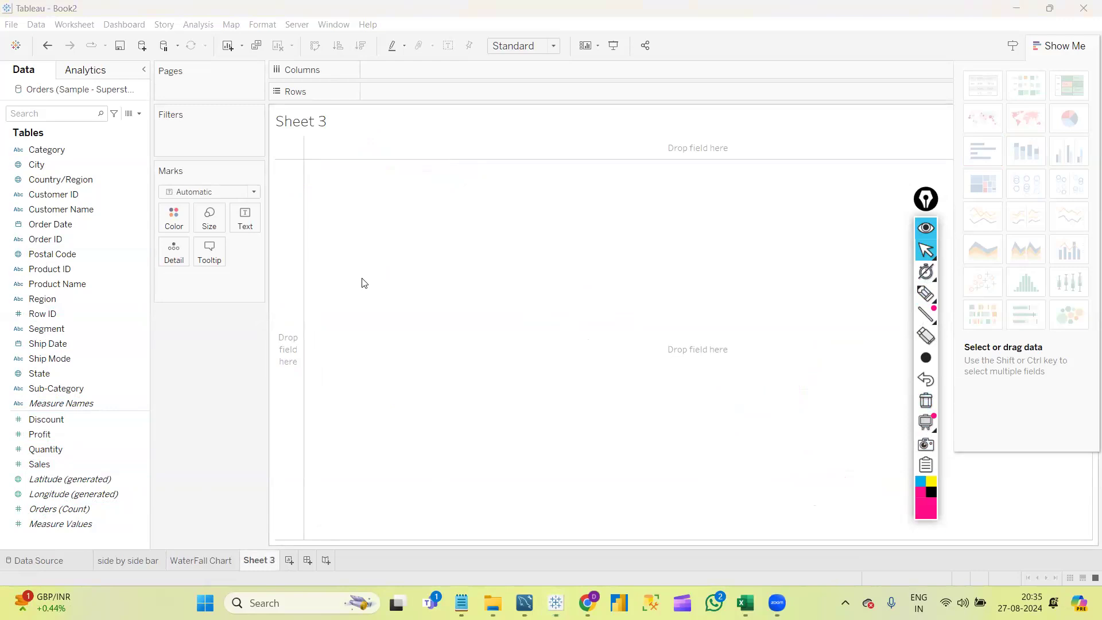
- Build a horizontal bar chart of the sum of Profit by Sub-Category on Sheet 3
{"action": "double_click", "coordinate": [70, 391]}
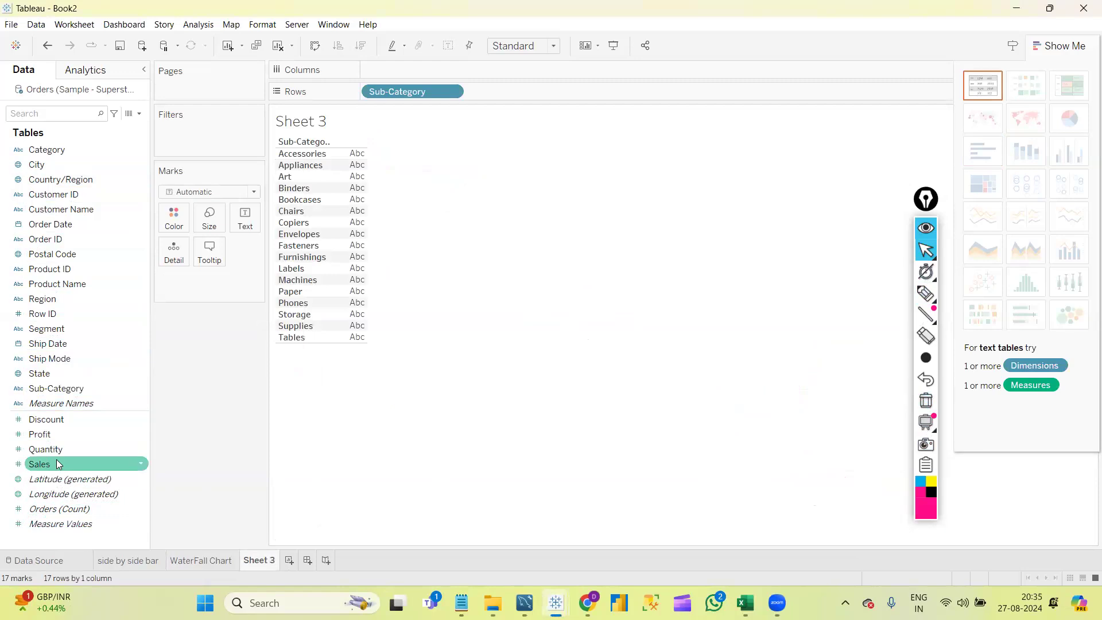
{"action": "double_click", "coordinate": [52, 435]}
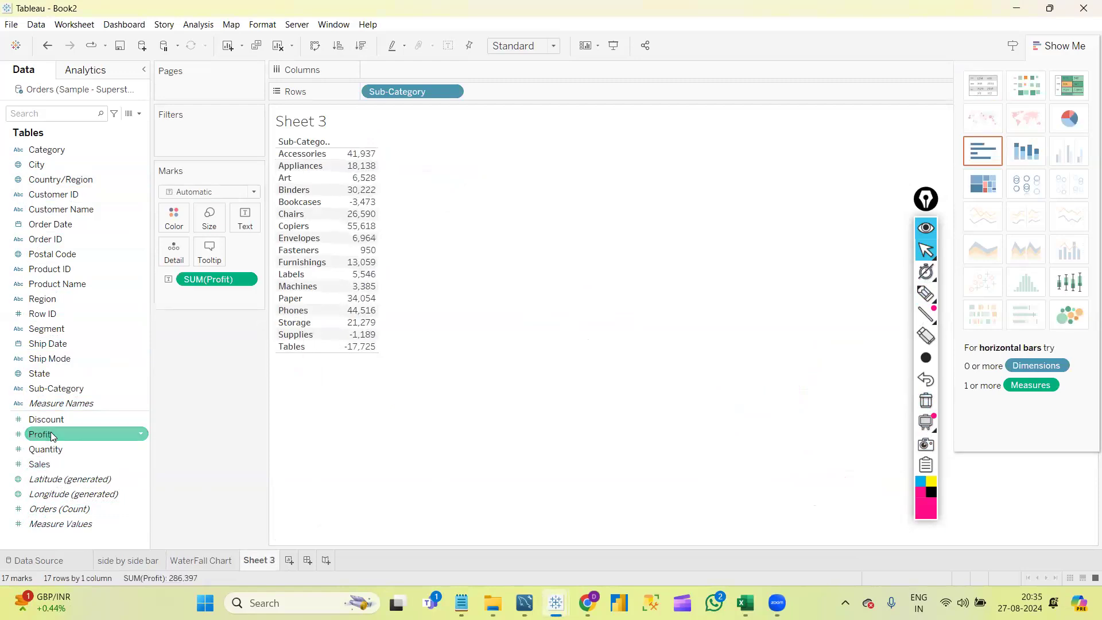
{"action": "left_click", "coordinate": [984, 157]}
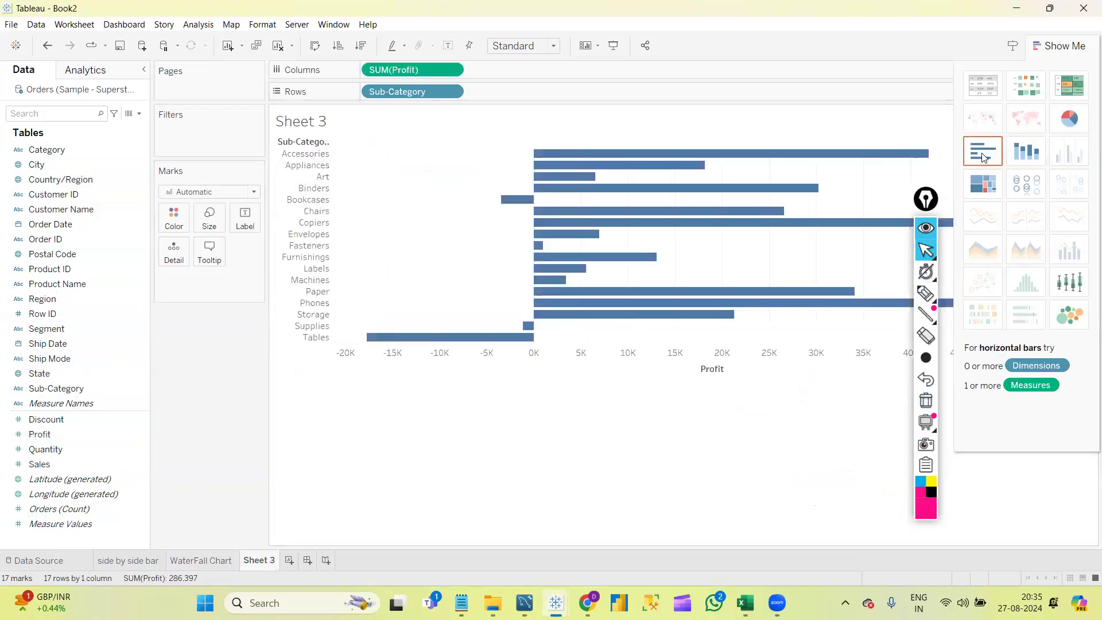
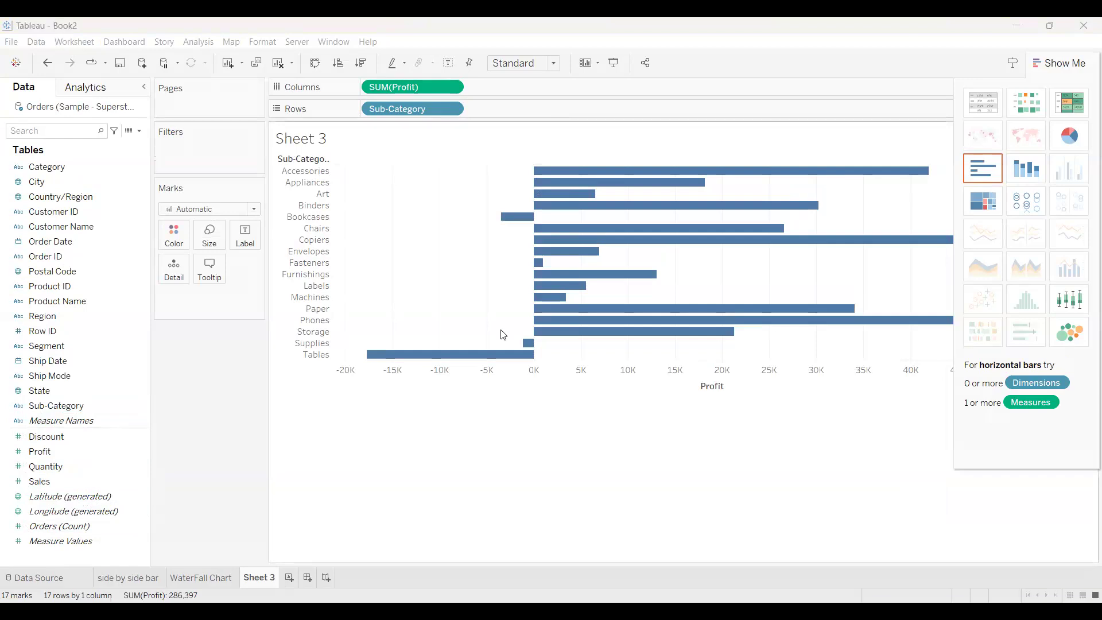
- Swap rows and columns to make the Profit bars vertical and sort the sub-categories by Profit in ascending order
{"action": "key", "text": "ctrl+w"}
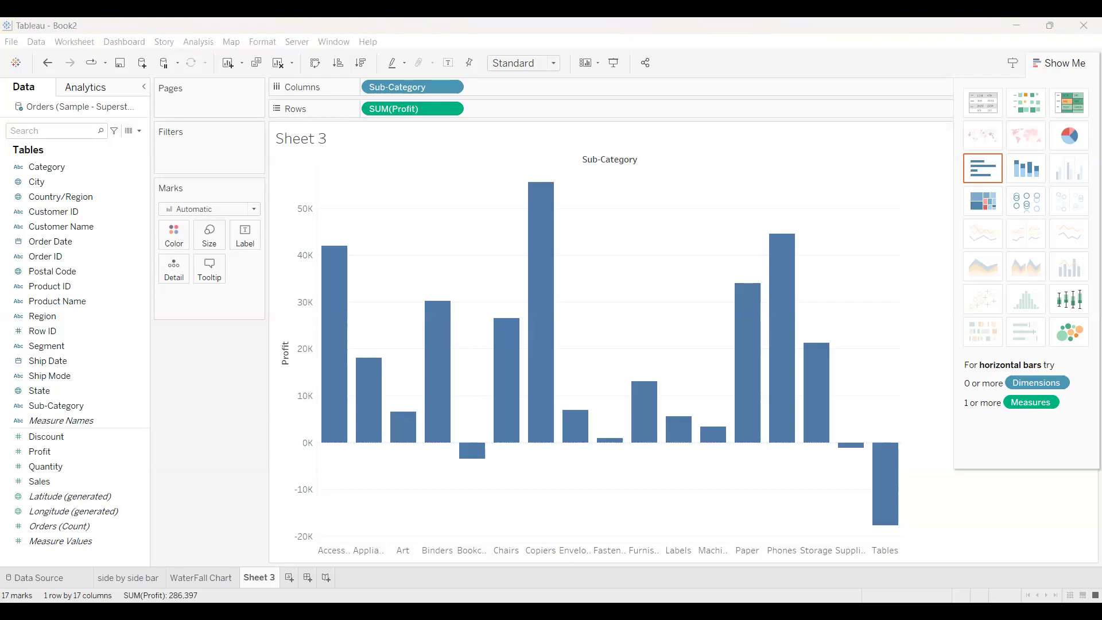
{"action": "left_click", "coordinate": [799, 143]}
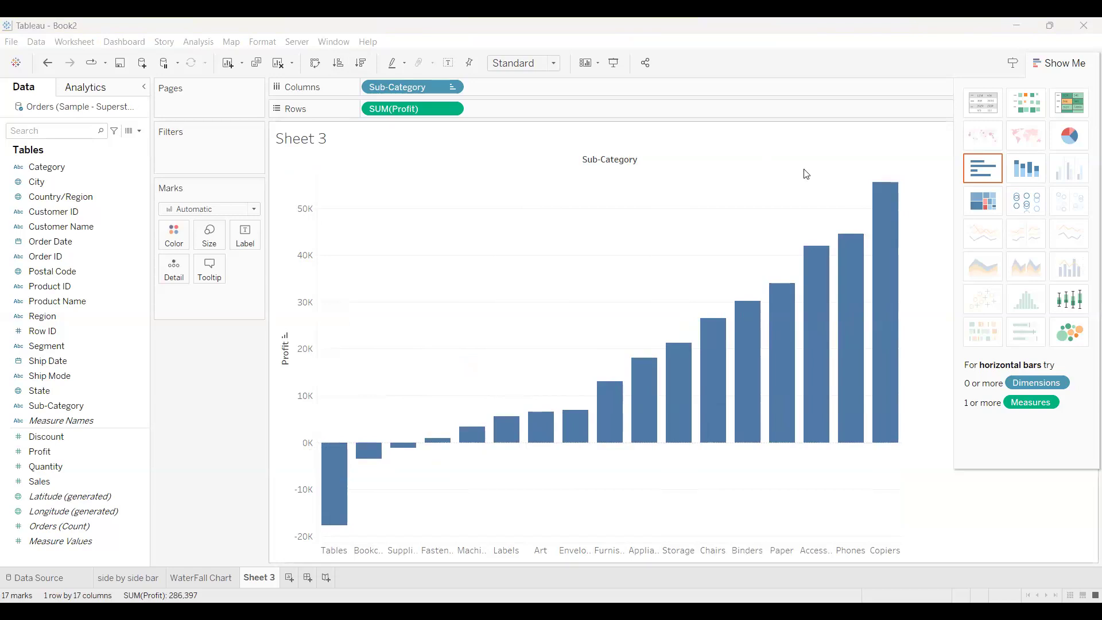
{"action": "mouse_move", "coordinate": [341, 495]}
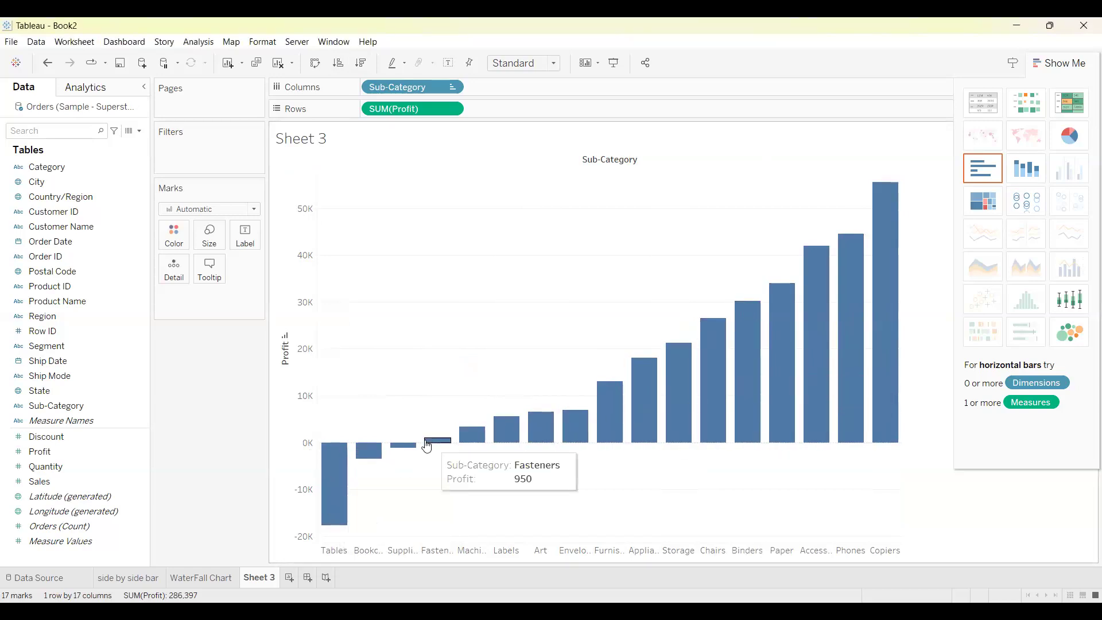
{"action": "mouse_move", "coordinate": [371, 453]}
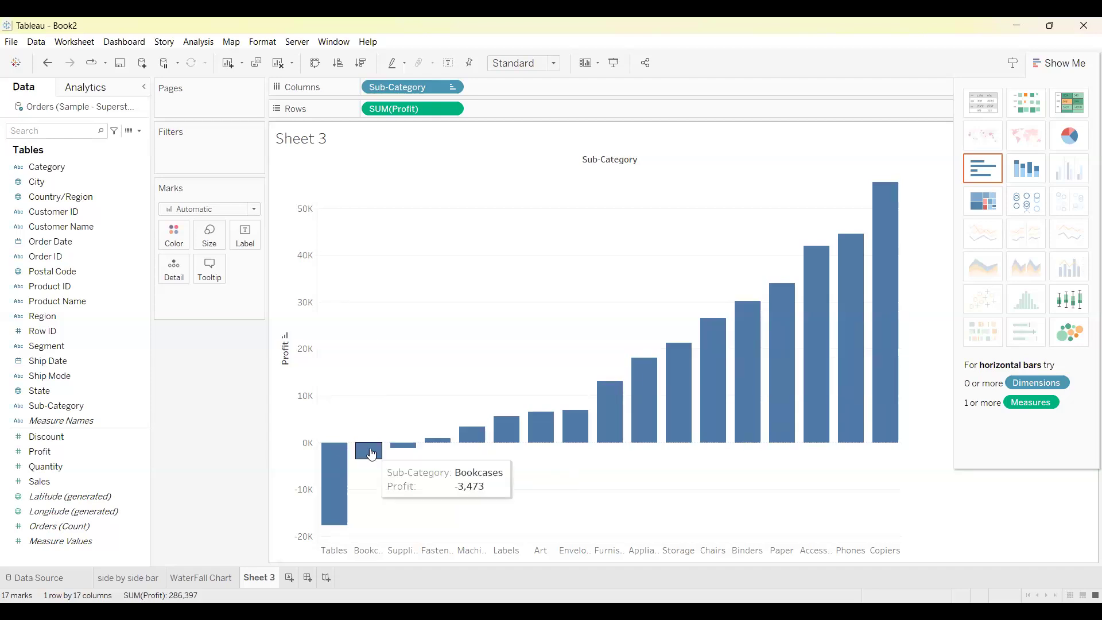
- Swap rows and columns so the Profit bars run horizontally and change the mark type to Gantt Bar
{"action": "key", "text": "ctrl+w"}
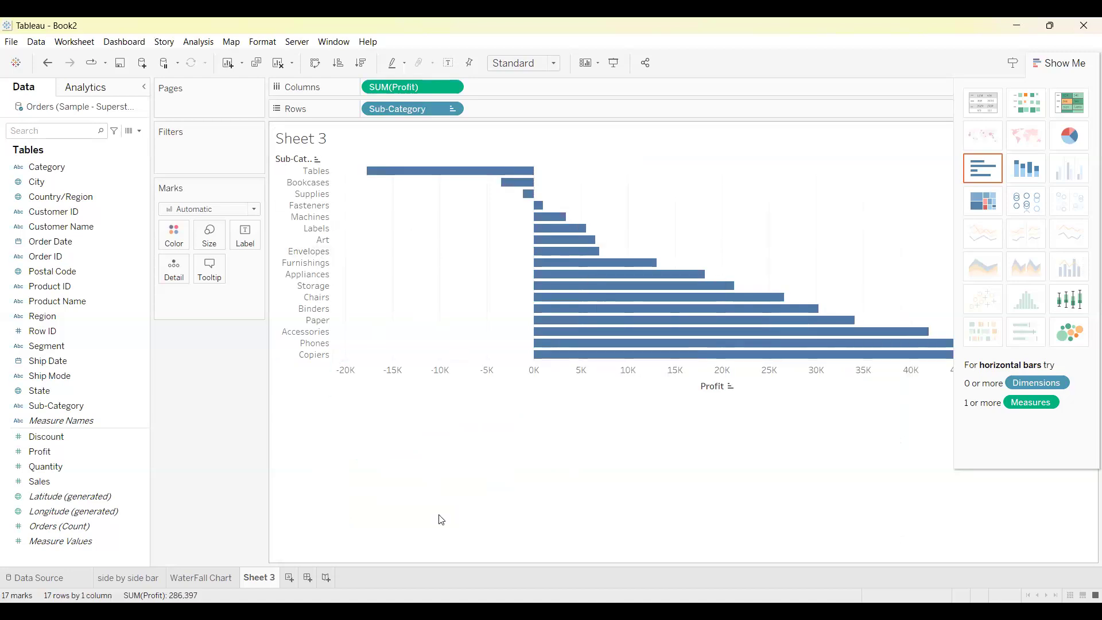
{"action": "key", "text": "ctrl+w"}
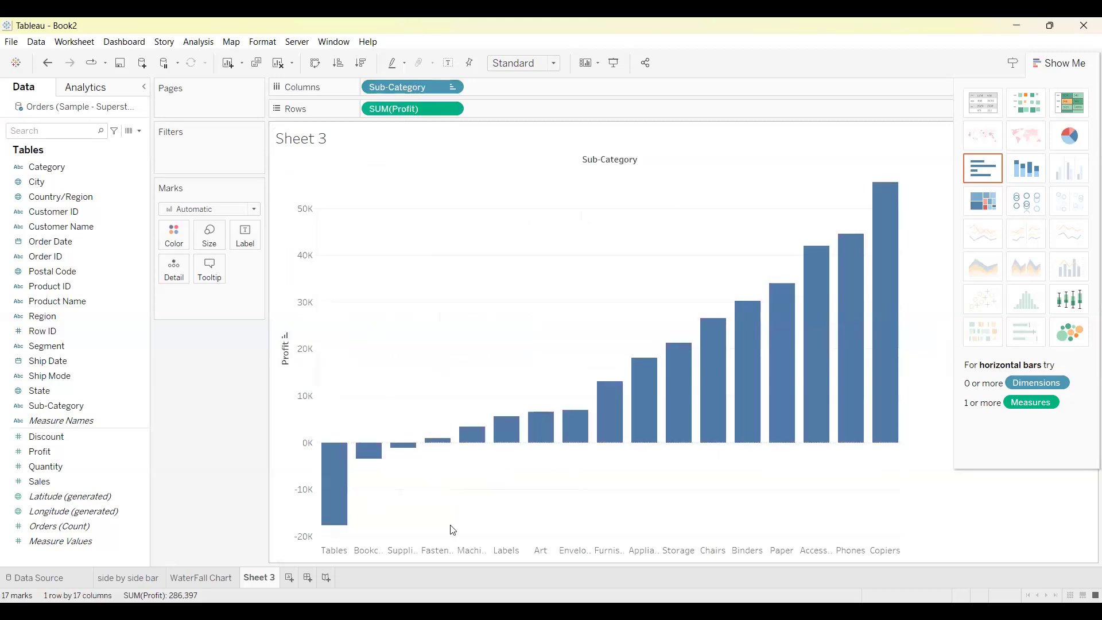
{"action": "key", "text": "ctrl+w"}
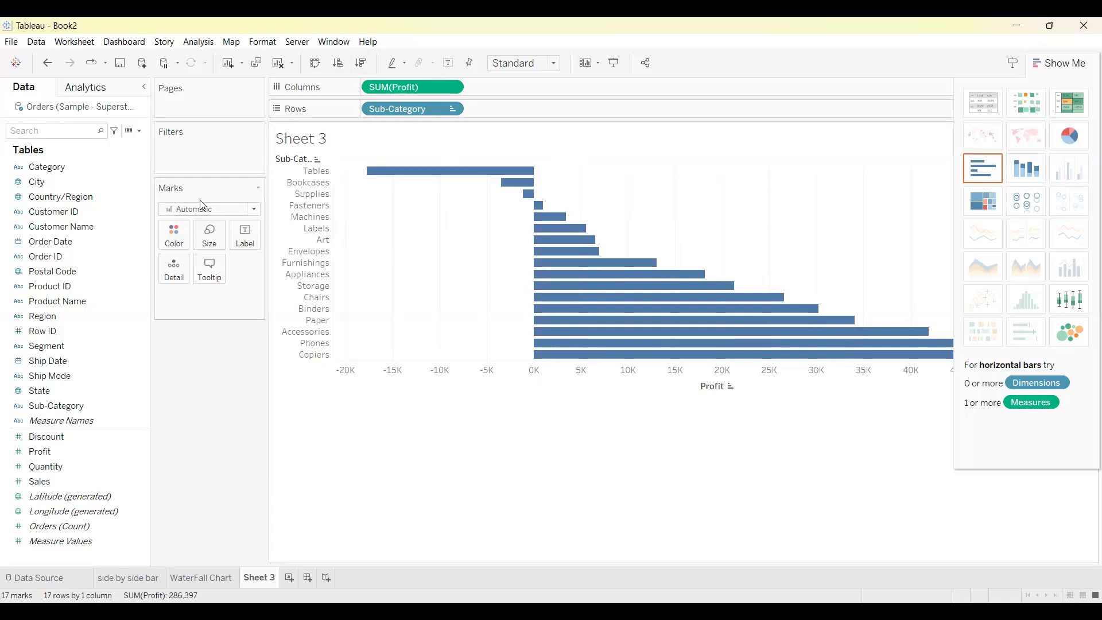
{"action": "left_click", "coordinate": [254, 211]}
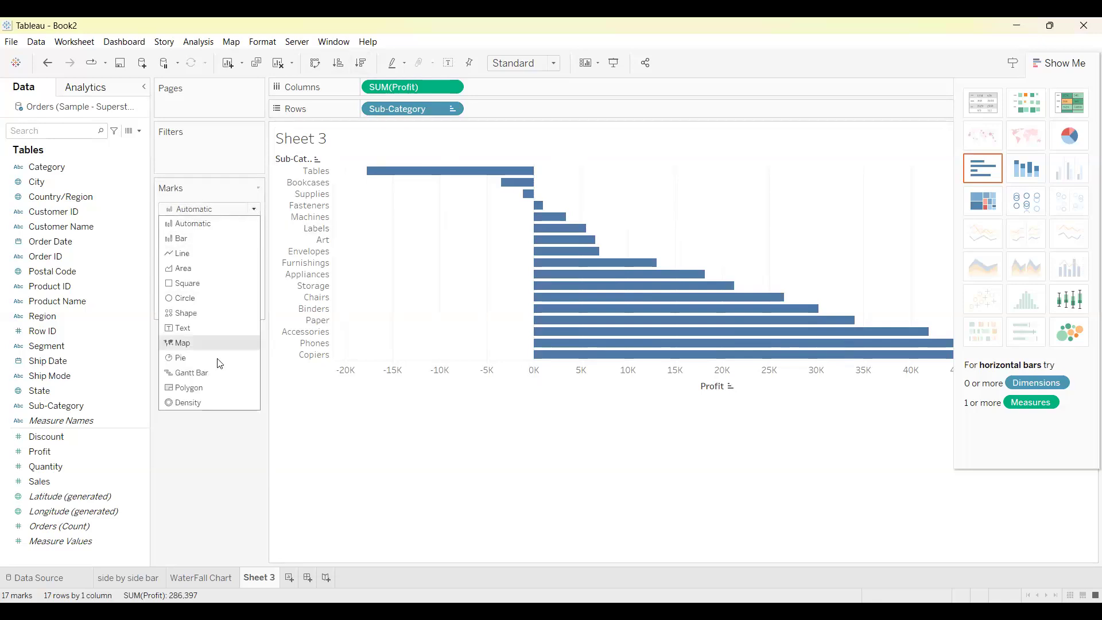
{"action": "left_click", "coordinate": [216, 374]}
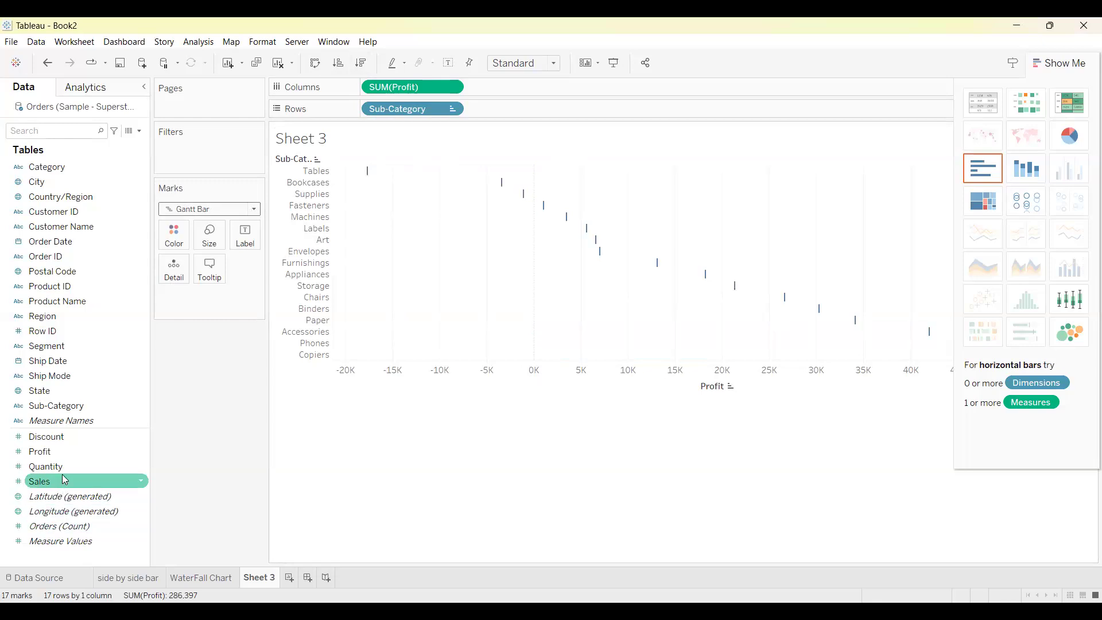
- Size and colour the Gantt bars by the sum of Profit and hide the Show Me pane
{"action": "left_click", "coordinate": [44, 458]}
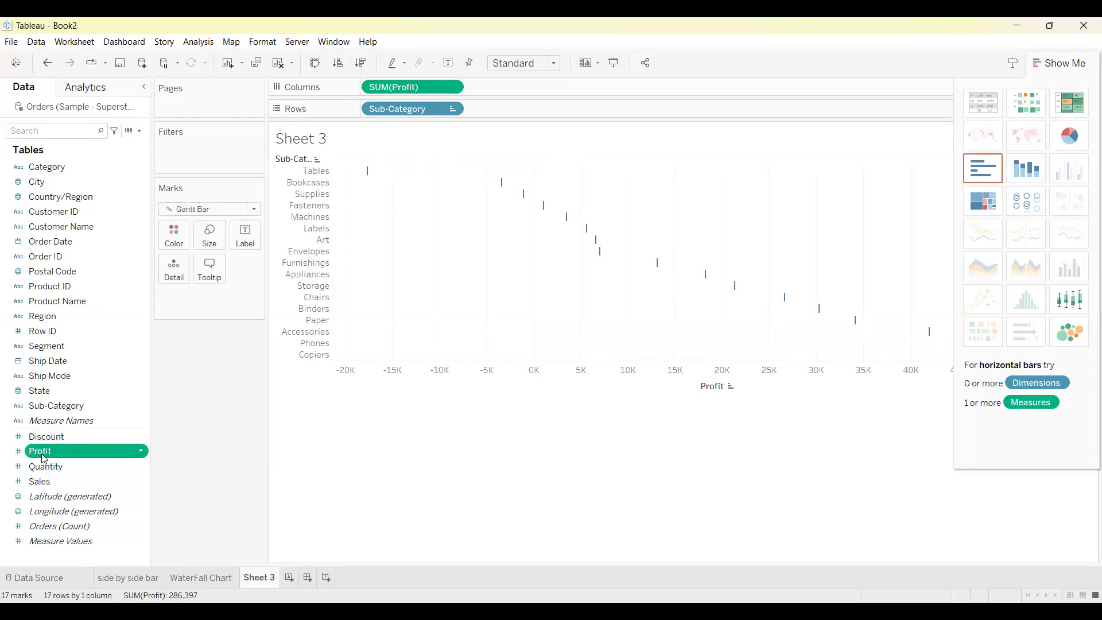
{"action": "left_click_drag", "start_coordinate": [204, 243], "coordinate": [205, 244]}
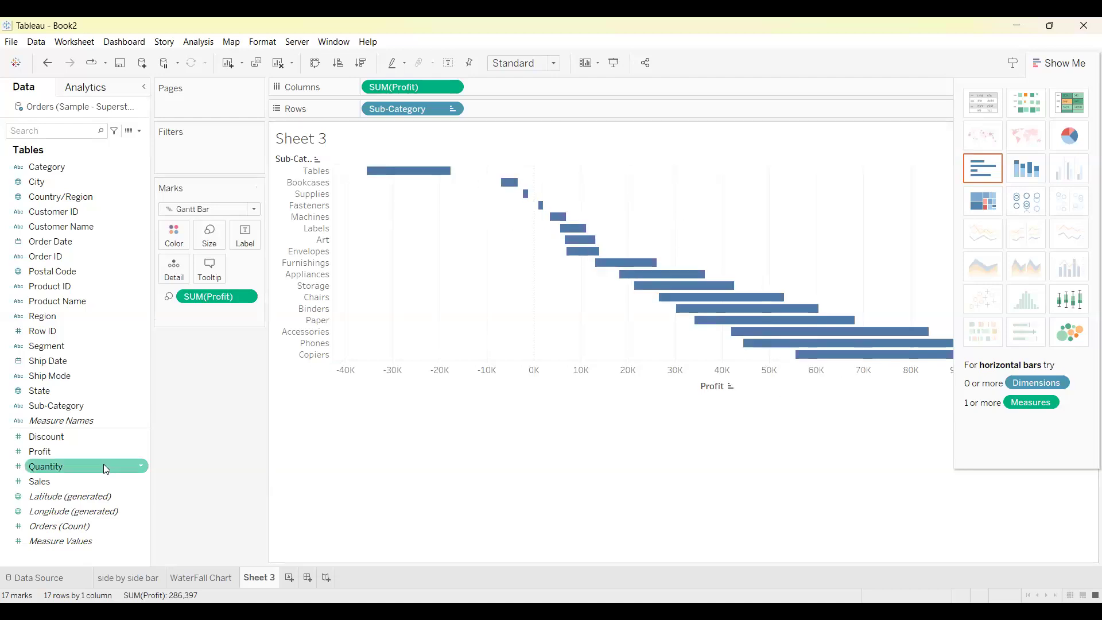
{"action": "left_click", "coordinate": [57, 451]}
{"action": "left_click_drag", "start_coordinate": [57, 454], "coordinate": [178, 235]}
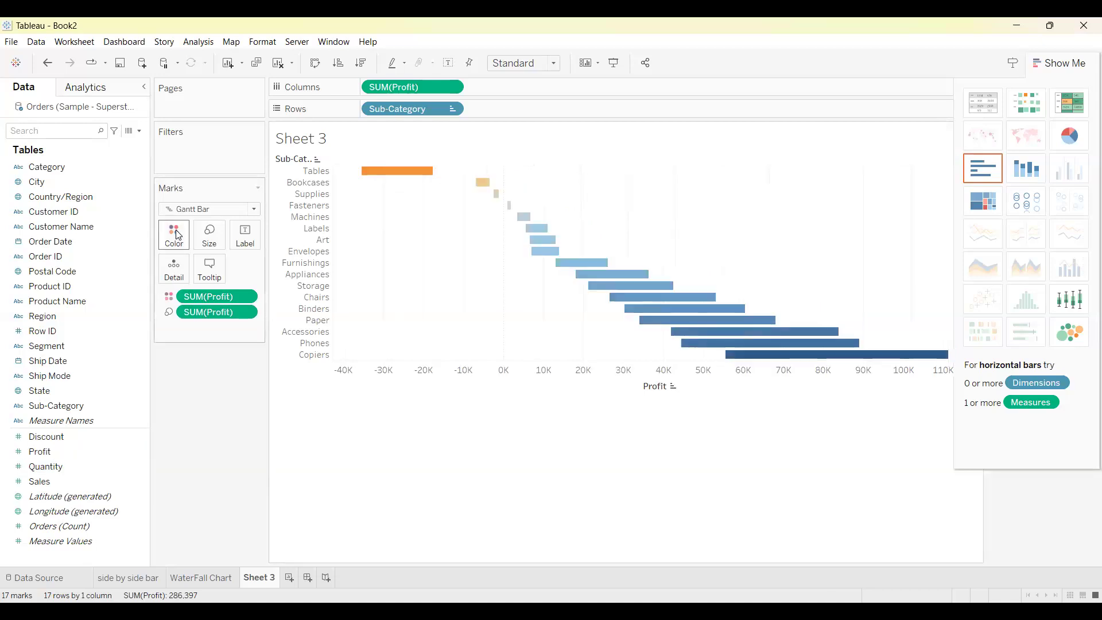
{"action": "left_click", "coordinate": [1063, 65]}
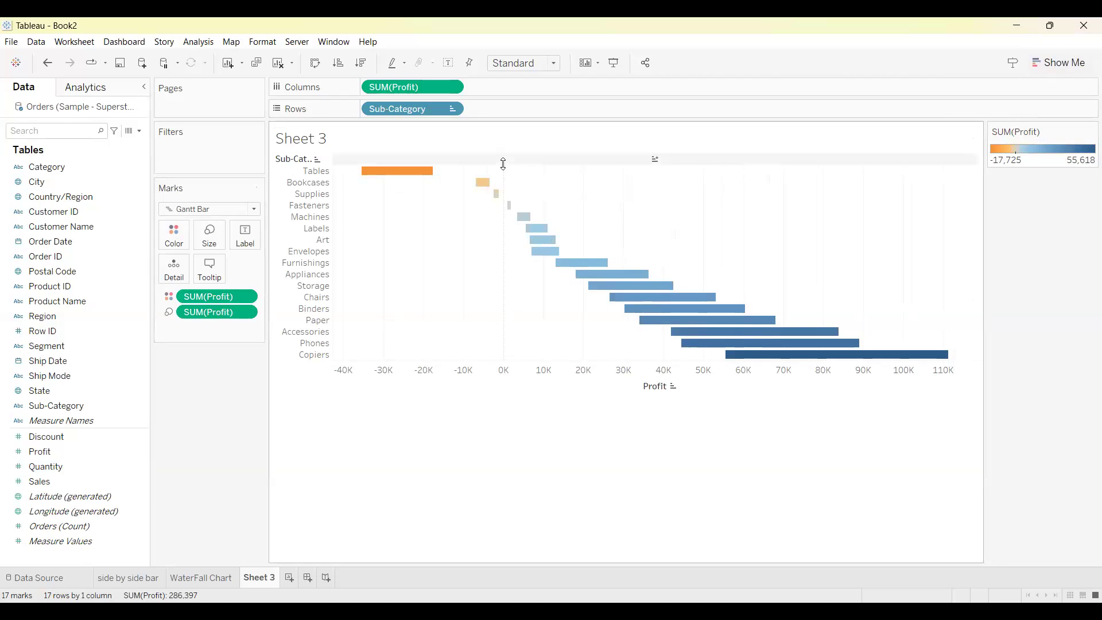
- Inspect individual bars of the Profit waterfall chart and move the annotation toolbar clear of the chart
{"action": "mouse_move", "coordinate": [509, 207]}
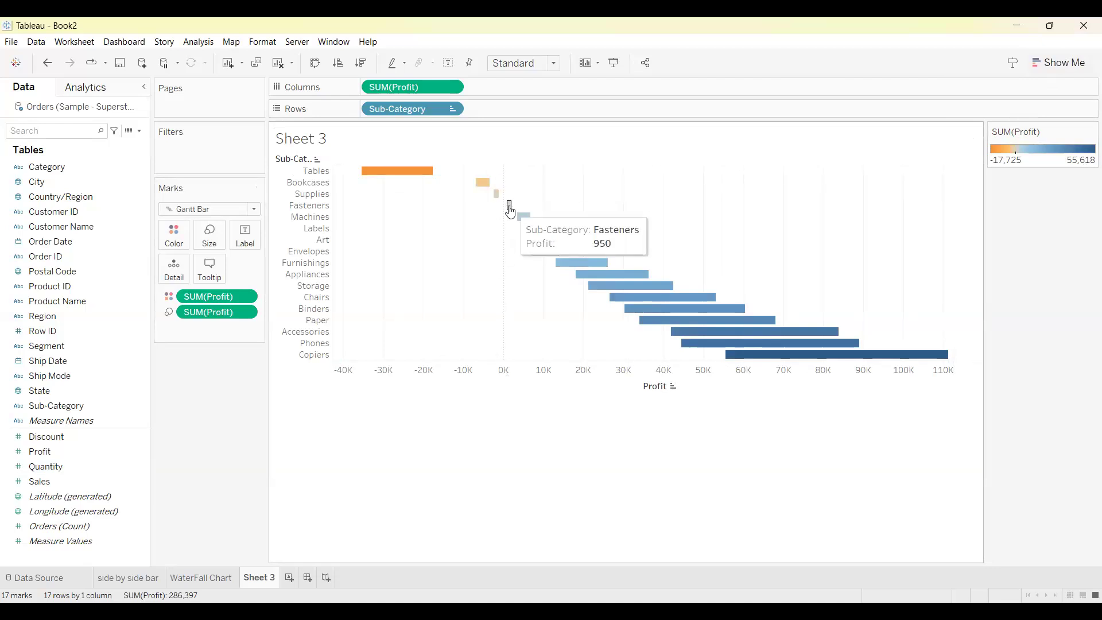
{"action": "mouse_move", "coordinate": [595, 265]}
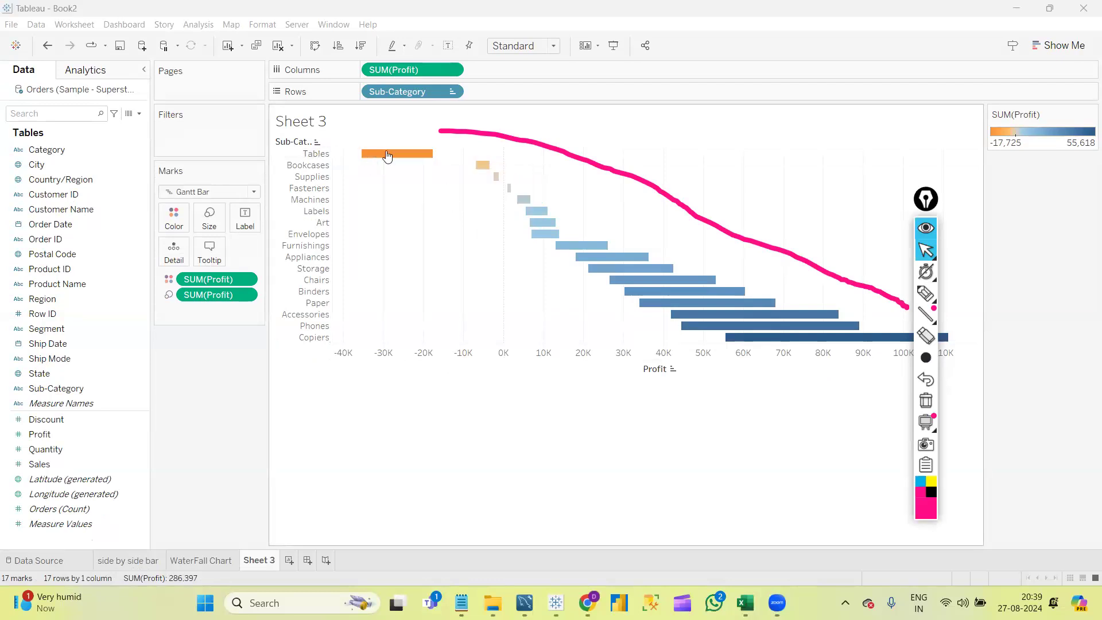
{"action": "mouse_move", "coordinate": [407, 158]}
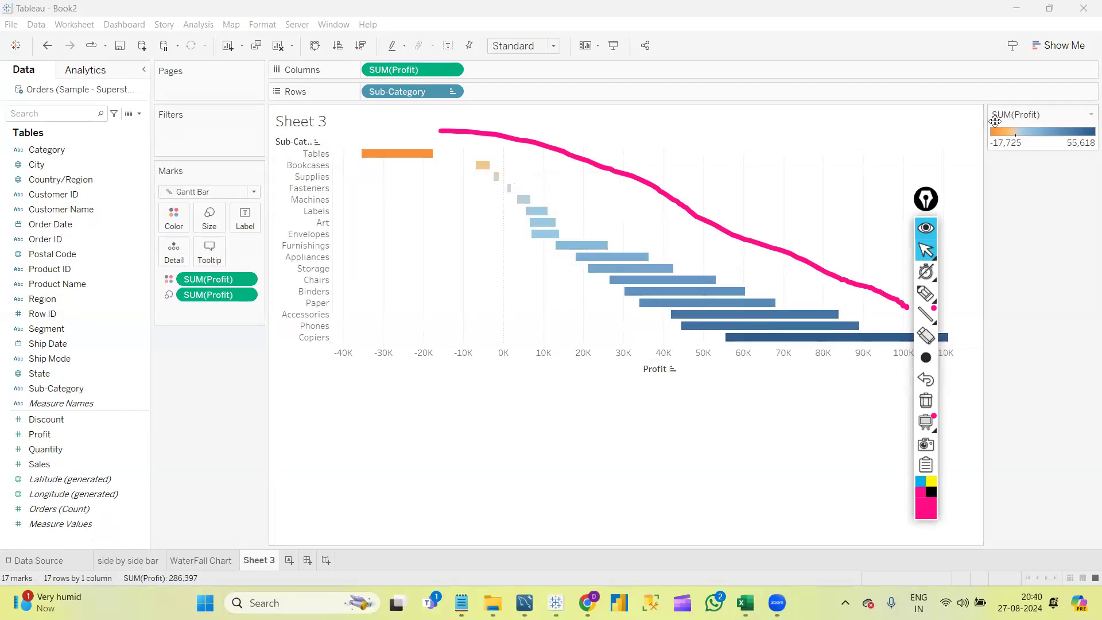
{"action": "mouse_move", "coordinate": [918, 201]}
{"action": "left_mouse_down"}
{"action": "mouse_move", "coordinate": [950, 231]}
{"action": "mouse_move", "coordinate": [1021, 368]}
{"action": "left_mouse_up"}
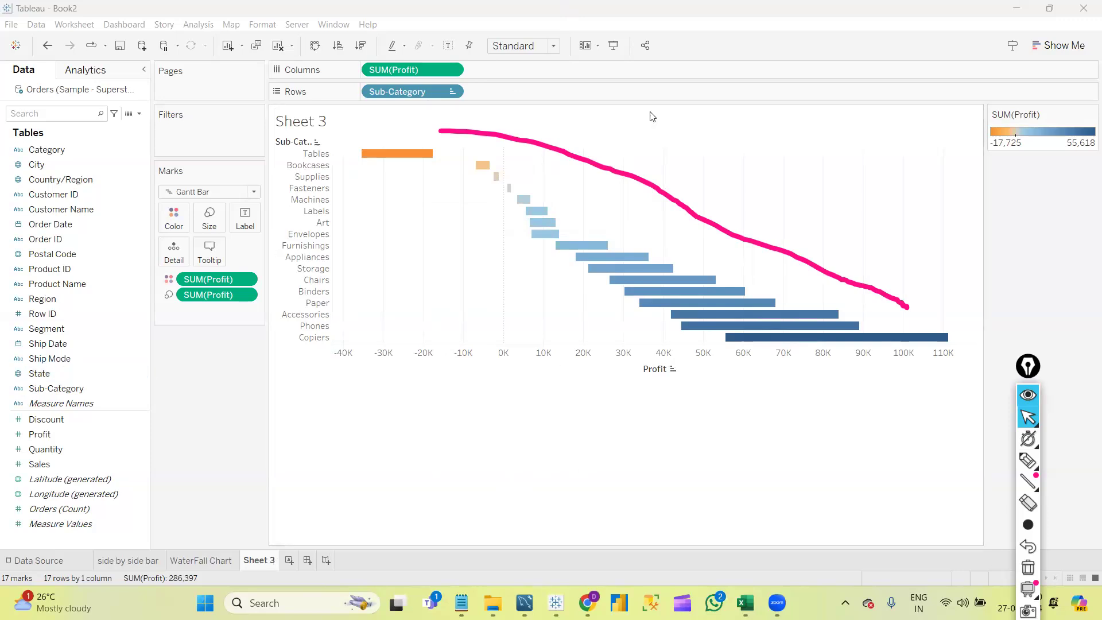
- On the side by side bar sheet, use Show Me to apply horizontal bars and then side-by-side bars
{"action": "left_click", "coordinate": [1058, 46]}
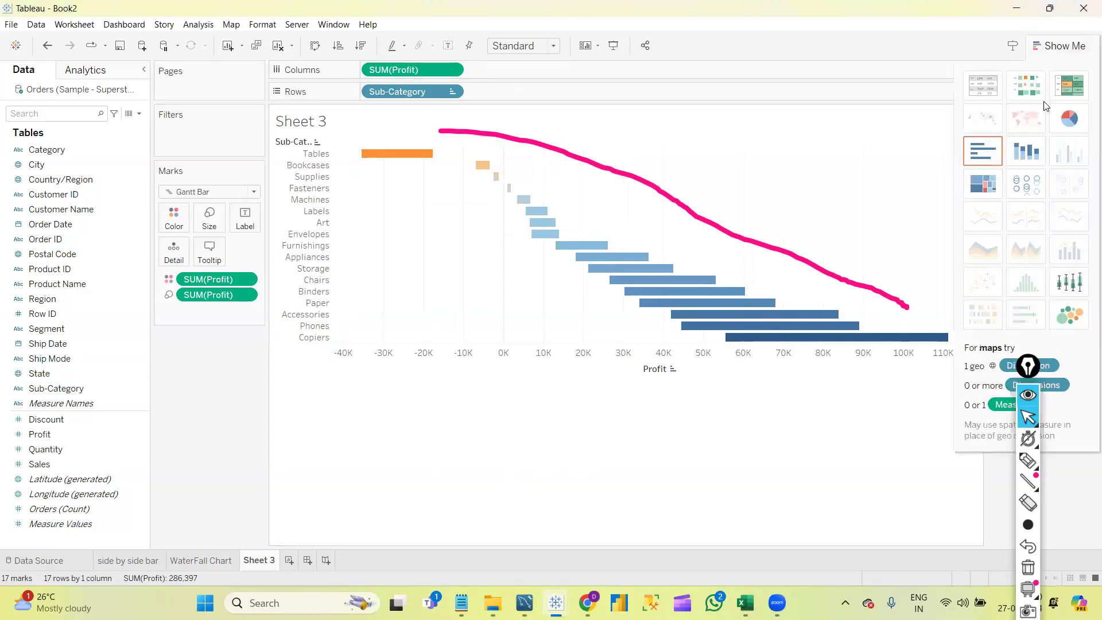
{"action": "left_click", "coordinate": [131, 563]}
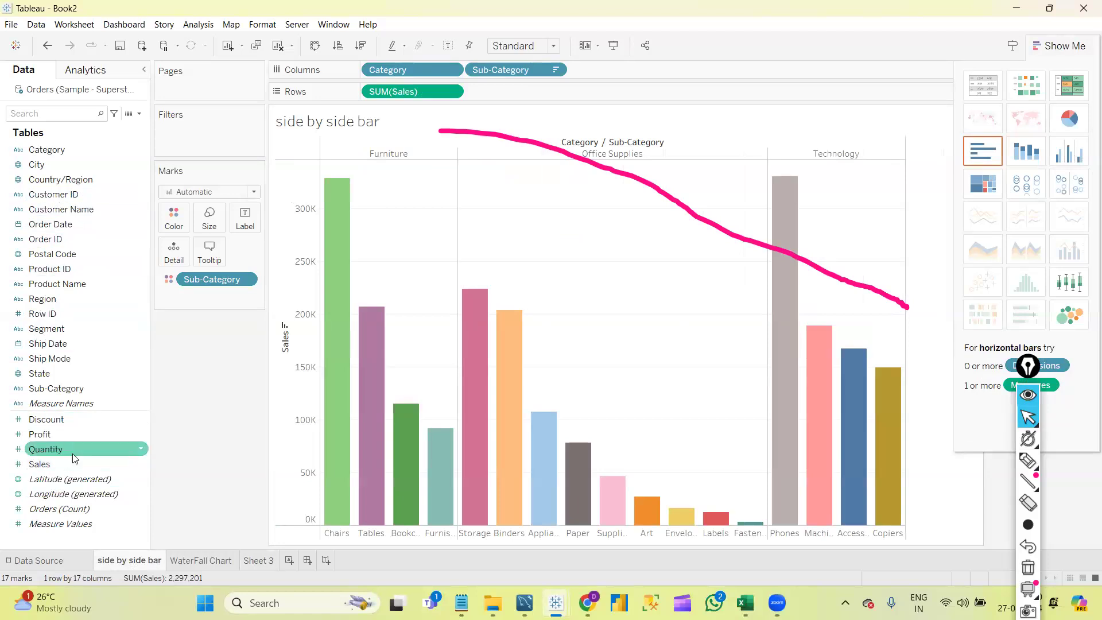
{"action": "left_click", "coordinate": [969, 146]}
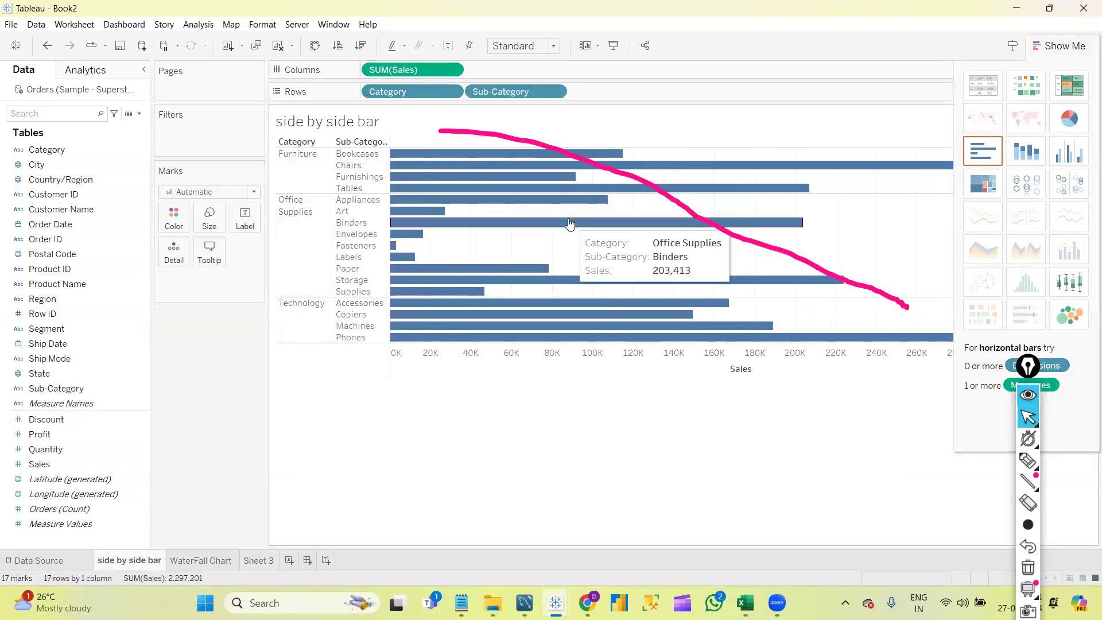
{"action": "left_click", "coordinate": [1069, 155]}
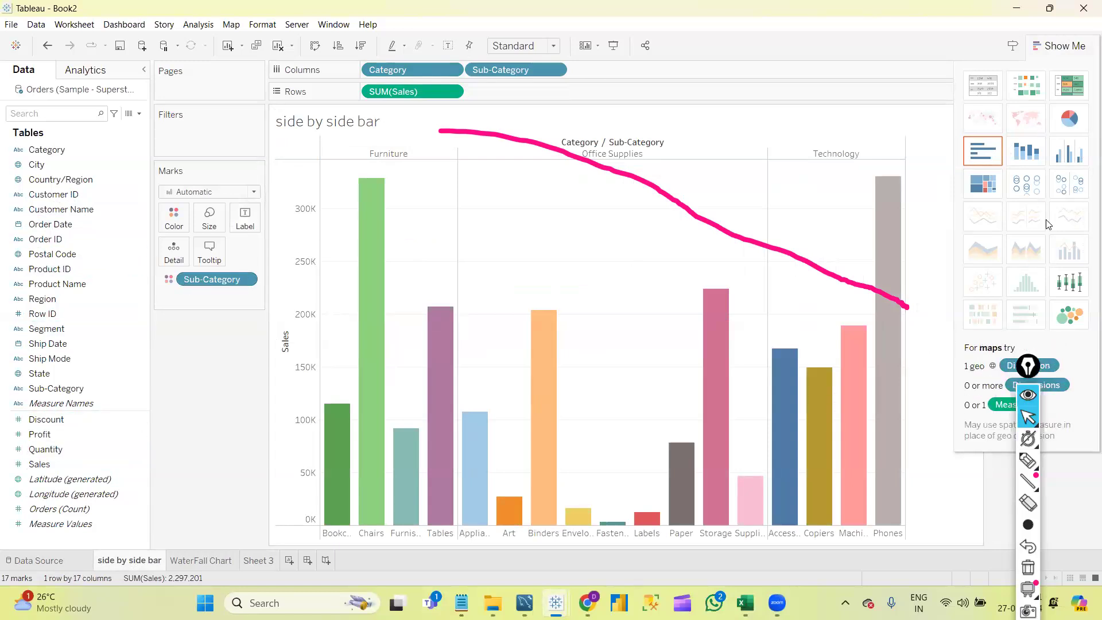
- View the WaterFall Chart sheet, return to side by side bar, examine its sub-category sales, and hide Show Me to reveal the colour legend
{"action": "left_click", "coordinate": [213, 561]}
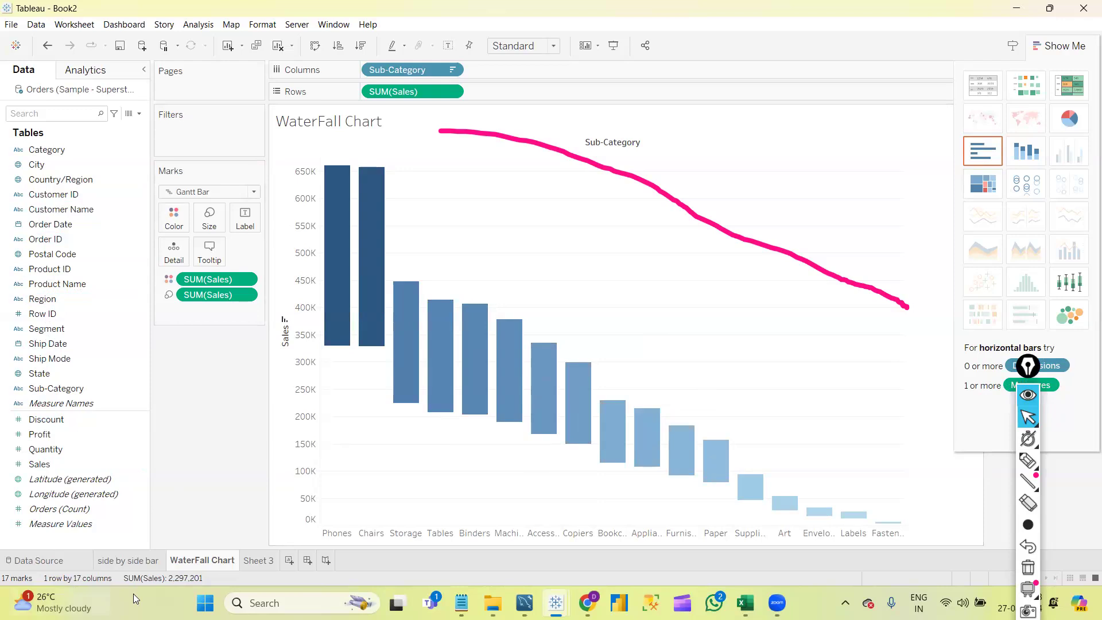
{"action": "left_click", "coordinate": [126, 563]}
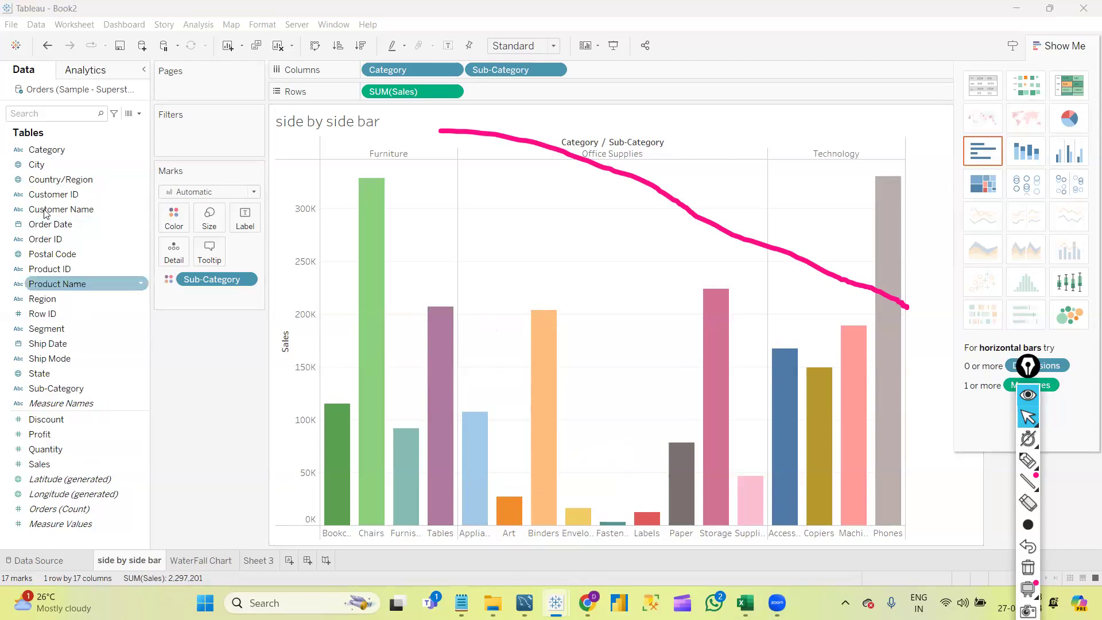
{"action": "left_click", "coordinate": [74, 461]}
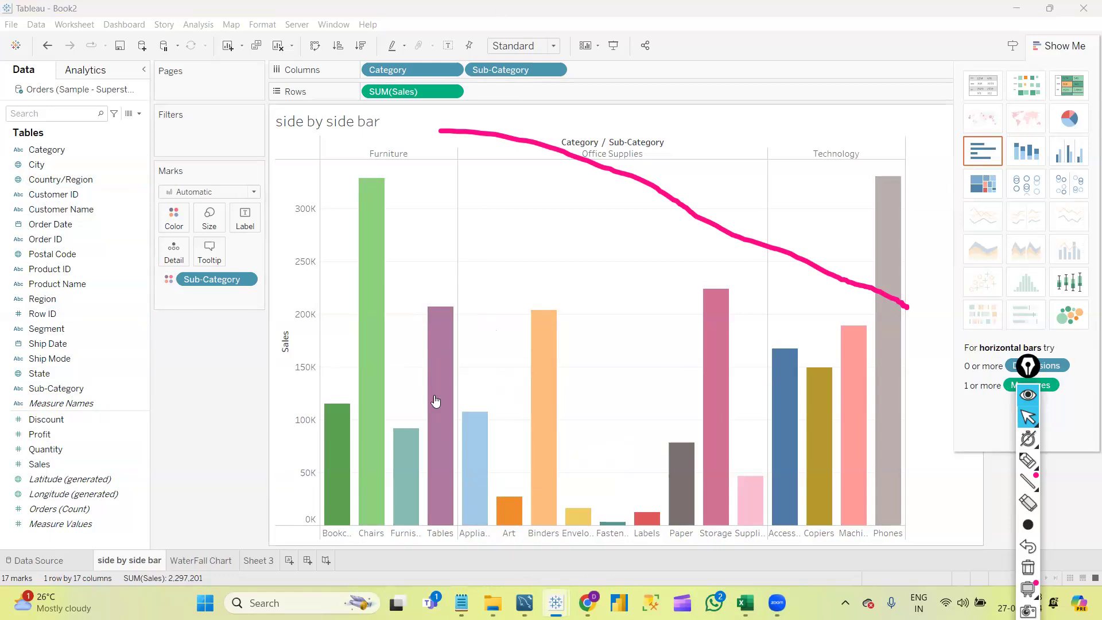
{"action": "mouse_move", "coordinate": [540, 313]}
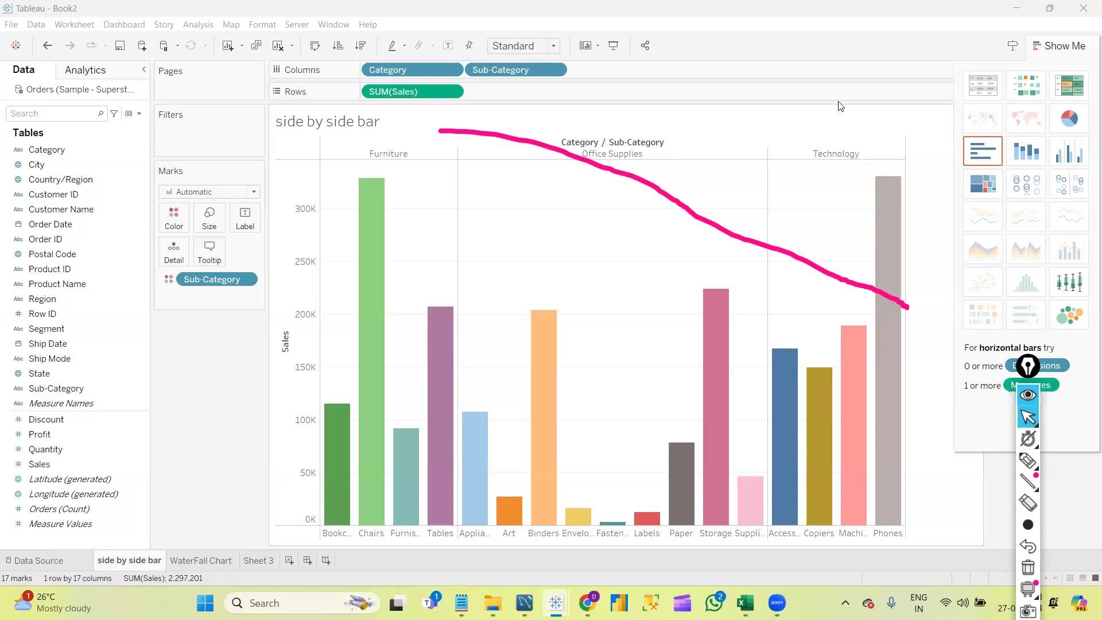
{"action": "left_click", "coordinate": [70, 180]}
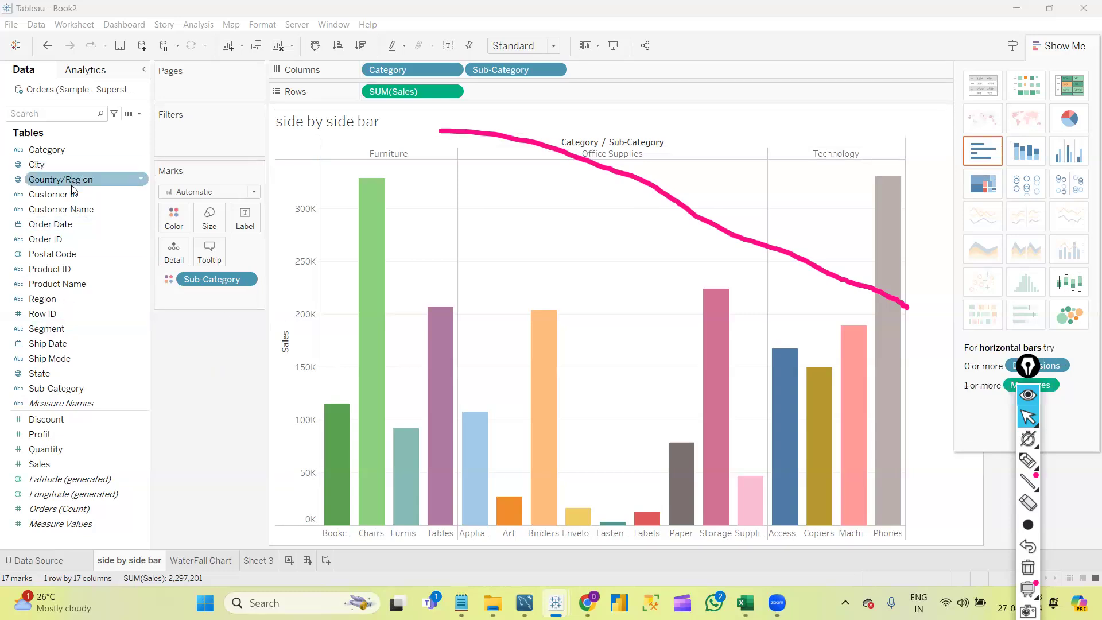
{"action": "mouse_move", "coordinate": [448, 327]}
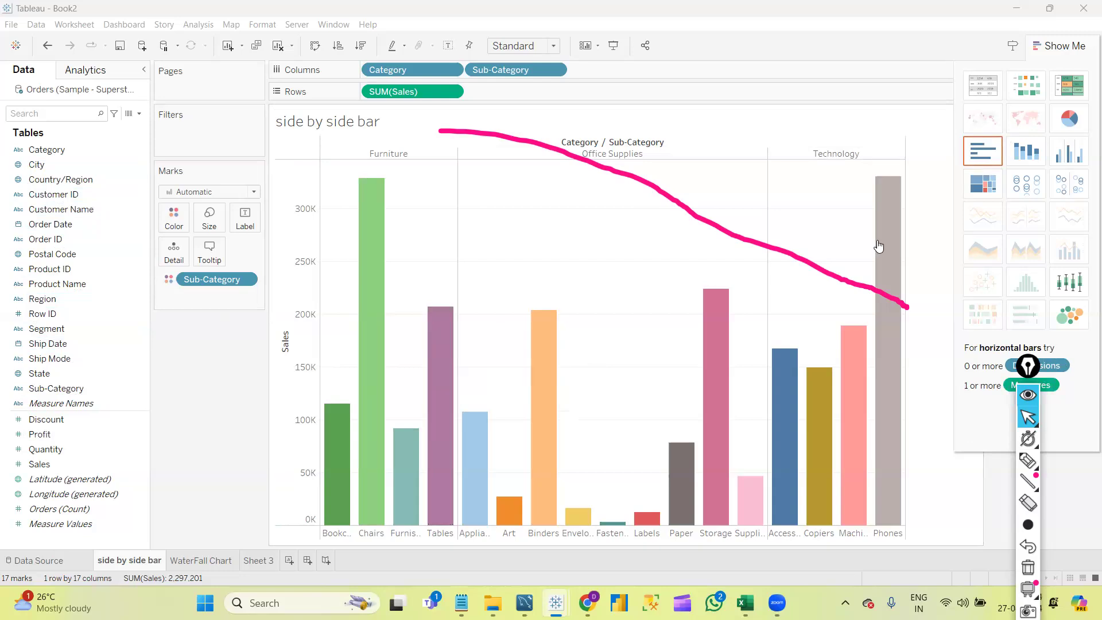
{"action": "mouse_move", "coordinate": [549, 343]}
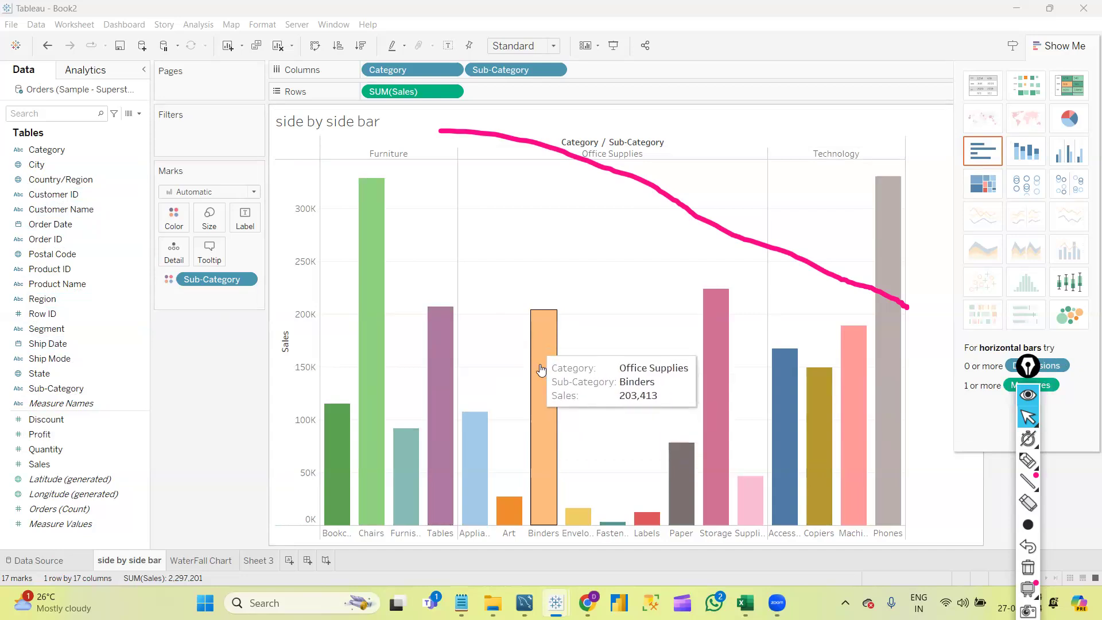
{"action": "mouse_move", "coordinate": [714, 331]}
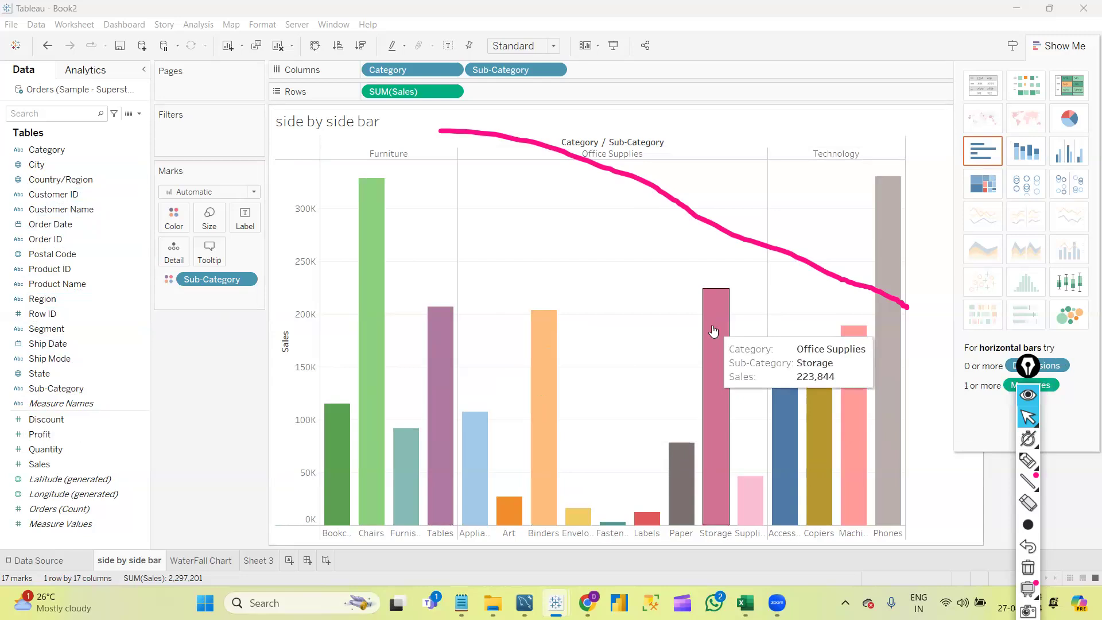
{"action": "mouse_move", "coordinate": [847, 383]}
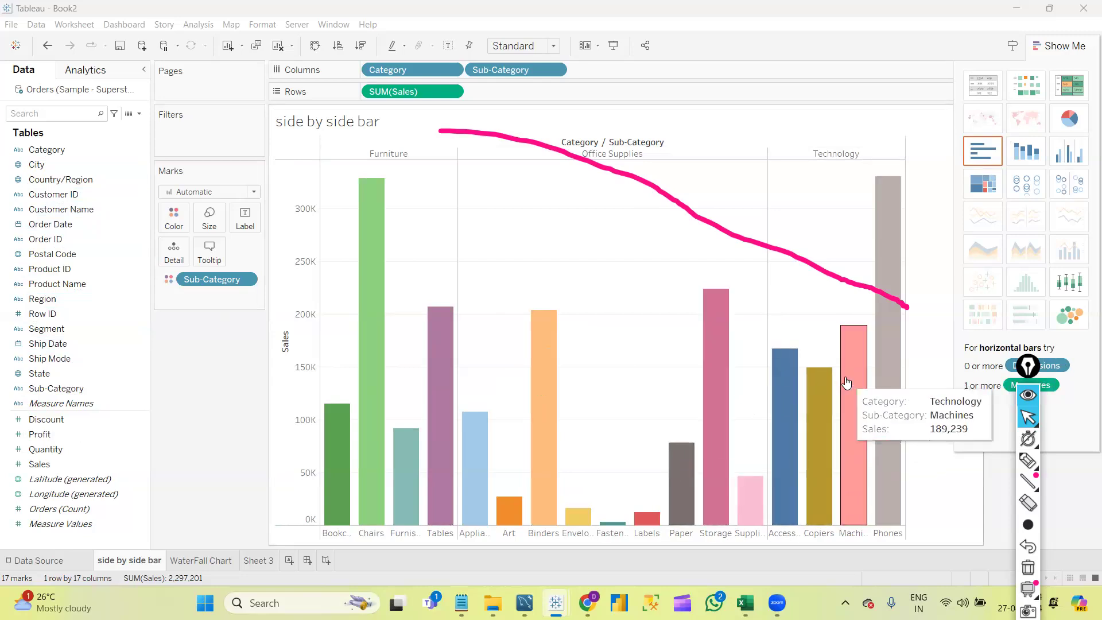
{"action": "mouse_move", "coordinate": [816, 400]}
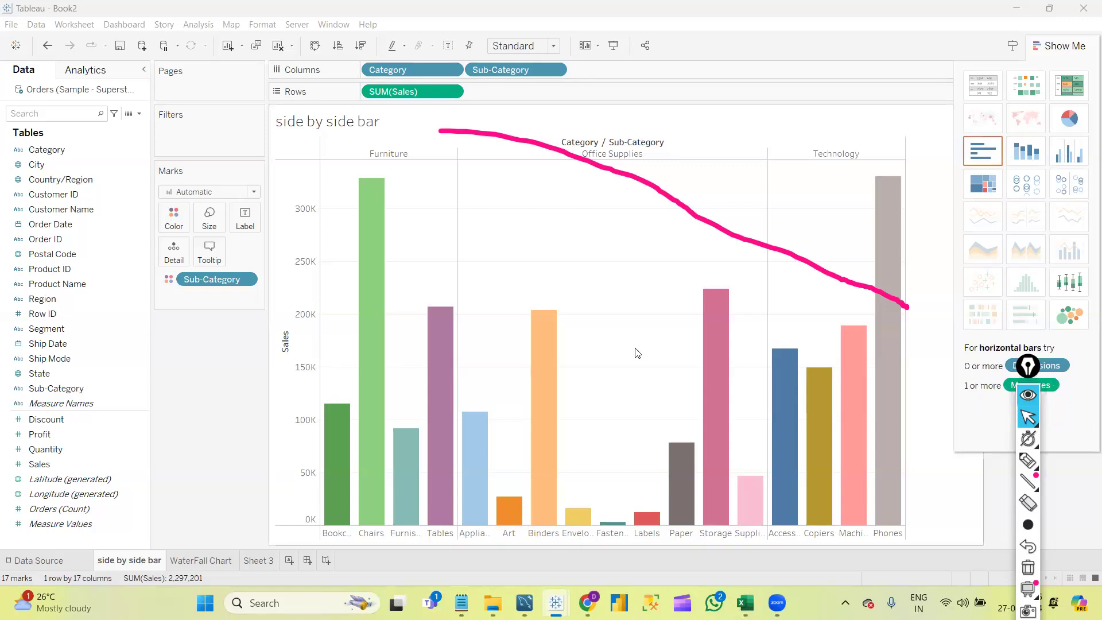
{"action": "mouse_move", "coordinate": [436, 384]}
{"action": "left_click", "coordinate": [80, 269]}
{"action": "mouse_move", "coordinate": [378, 391]}
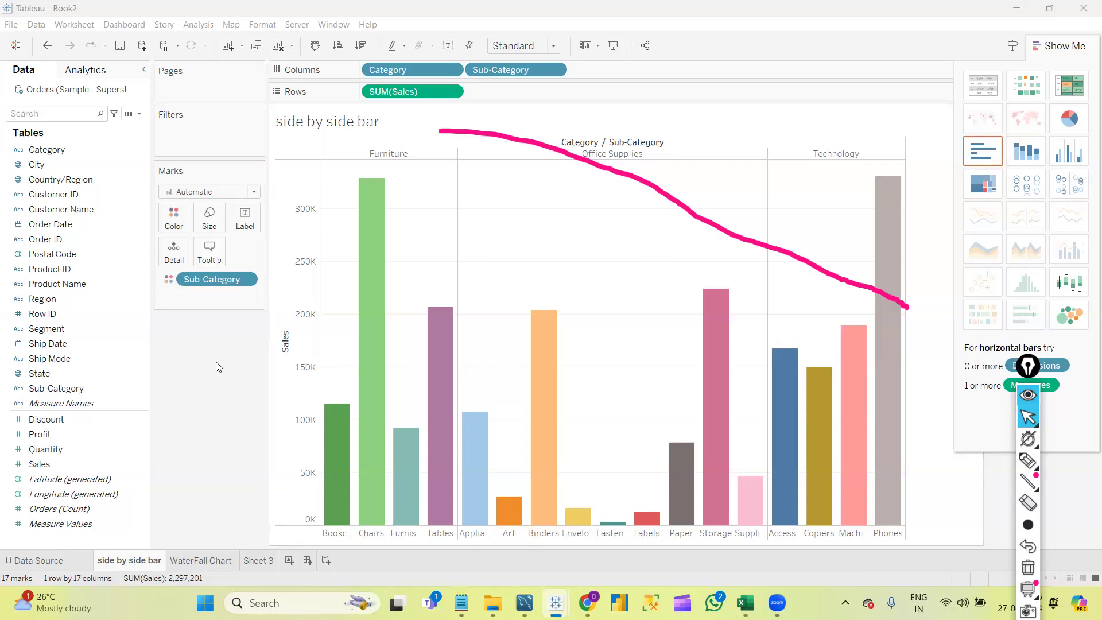
{"action": "left_click", "coordinate": [1046, 46]}
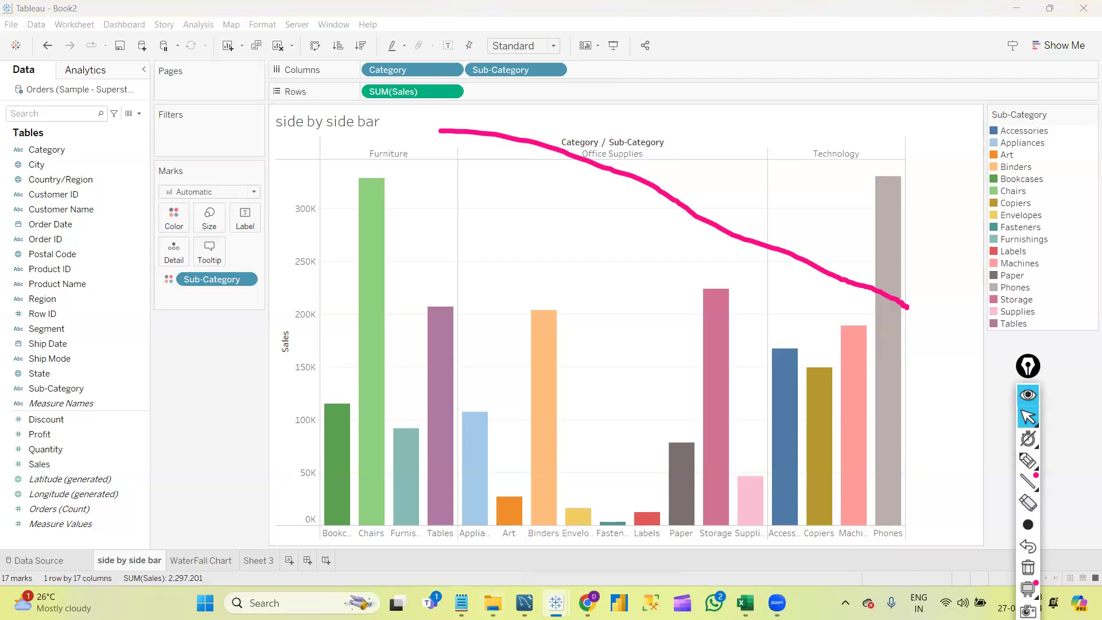
- Switch to File Explorer and look through the Tableau Demo folder and the D: drive for the Tableau index
{"action": "mouse_move", "coordinate": [494, 603]}
{"action": "key", "text": "alt+Tab"}
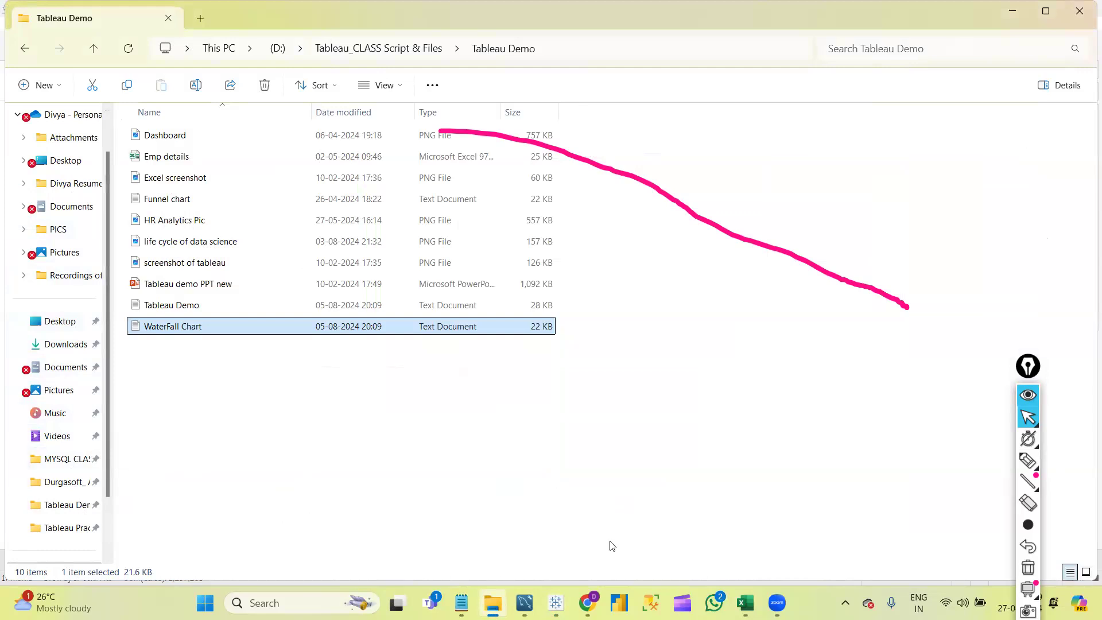
{"action": "left_click", "coordinate": [777, 602]}
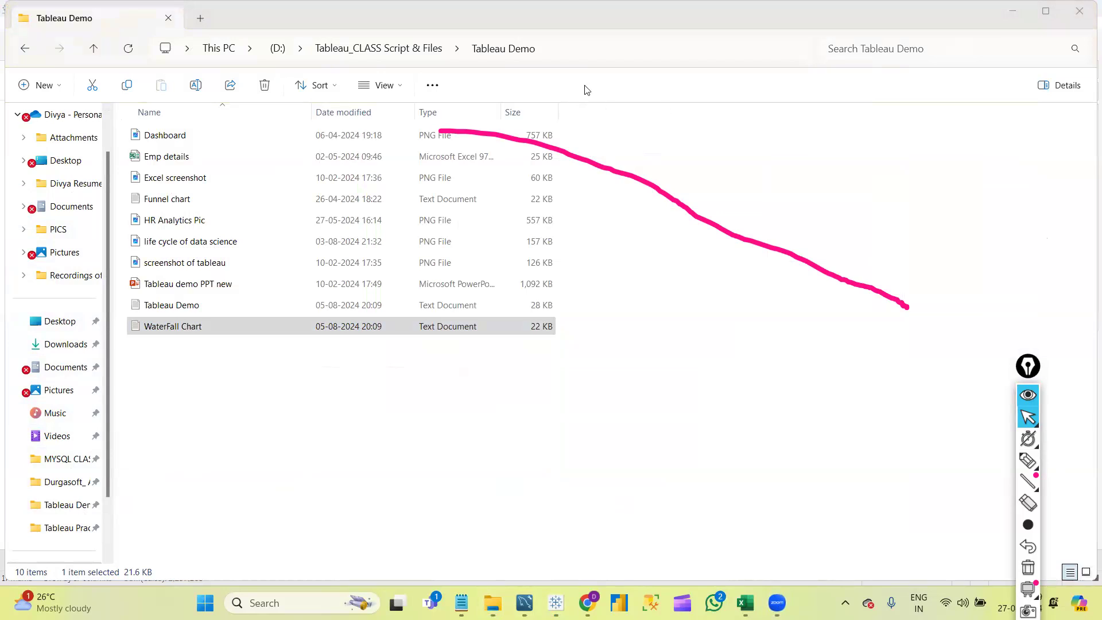
{"action": "left_click", "coordinate": [301, 390]}
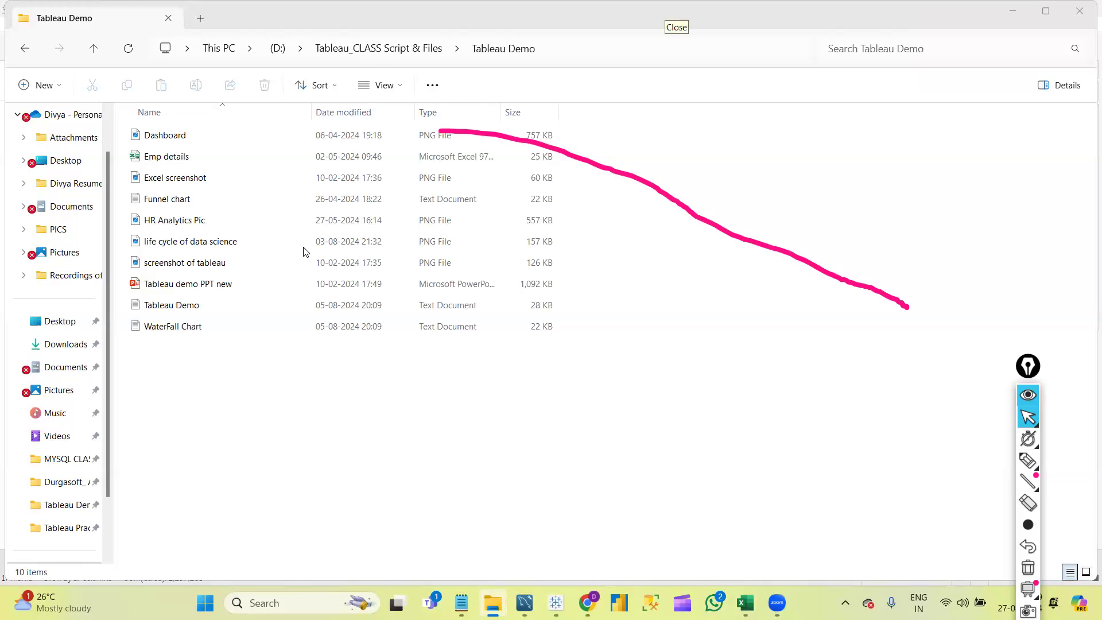
{"action": "left_click", "coordinate": [279, 49]}
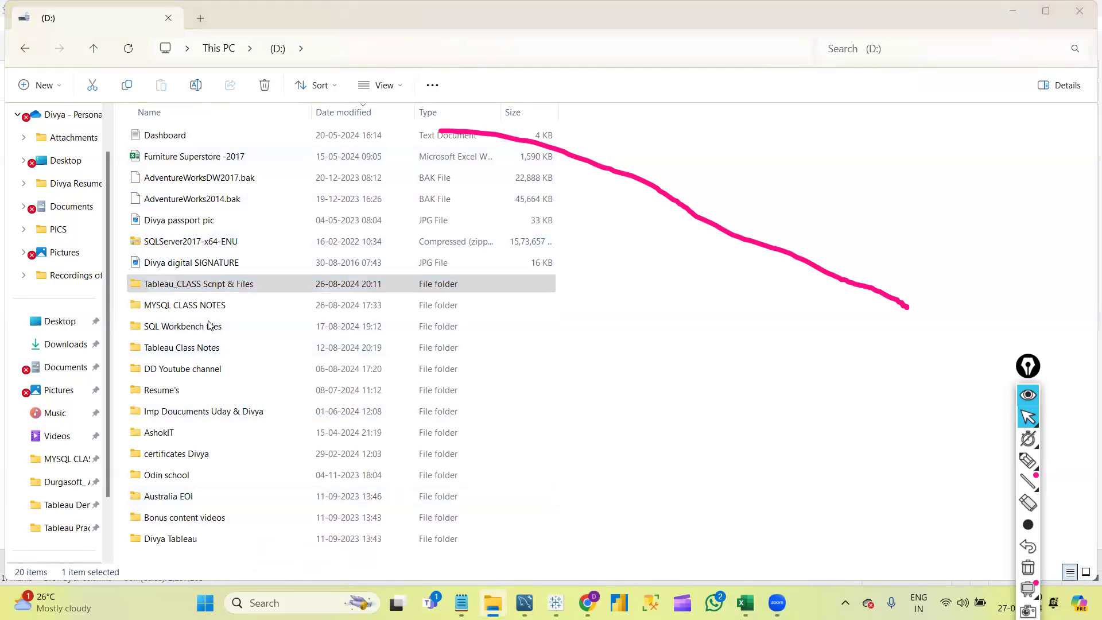
{"action": "left_click", "coordinate": [210, 457]}
{"action": "key", "text": "Down"}
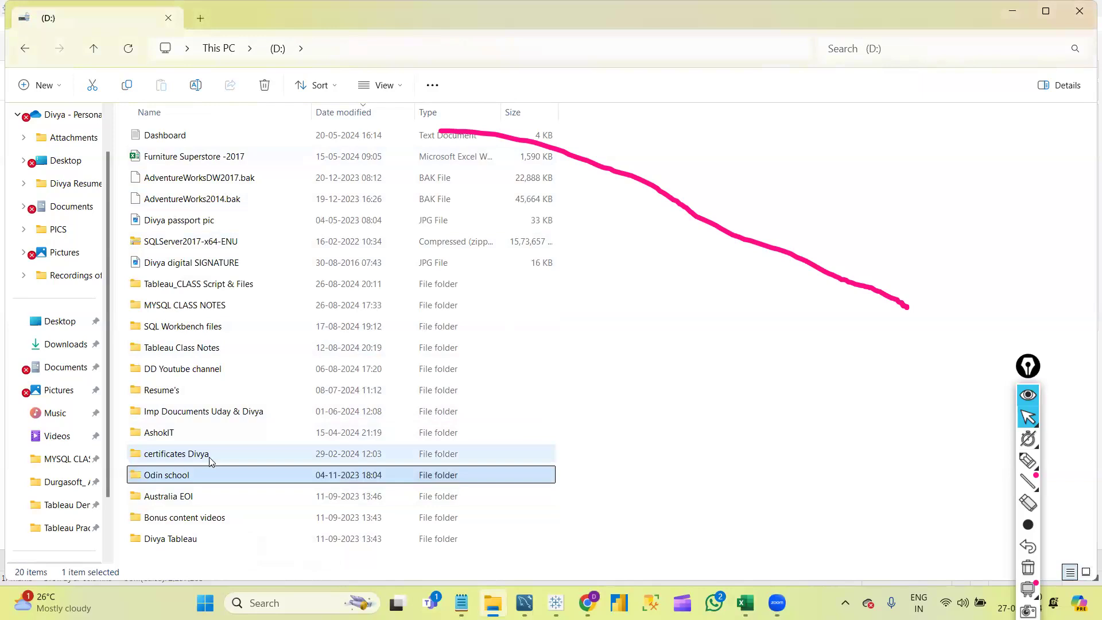
{"action": "key", "text": "End"}
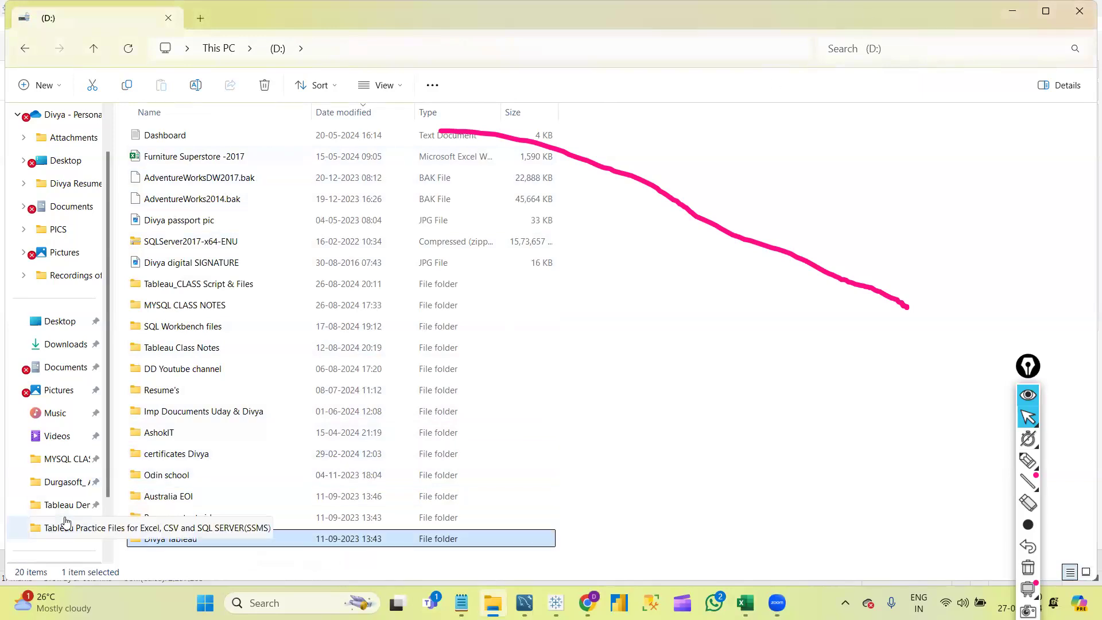
- Search This PC for "index" and open the Tableau Index document from the DA_Index folder
{"action": "scroll", "coordinate": [72, 514], "scroll_direction": "down", "scroll_amount": 1}
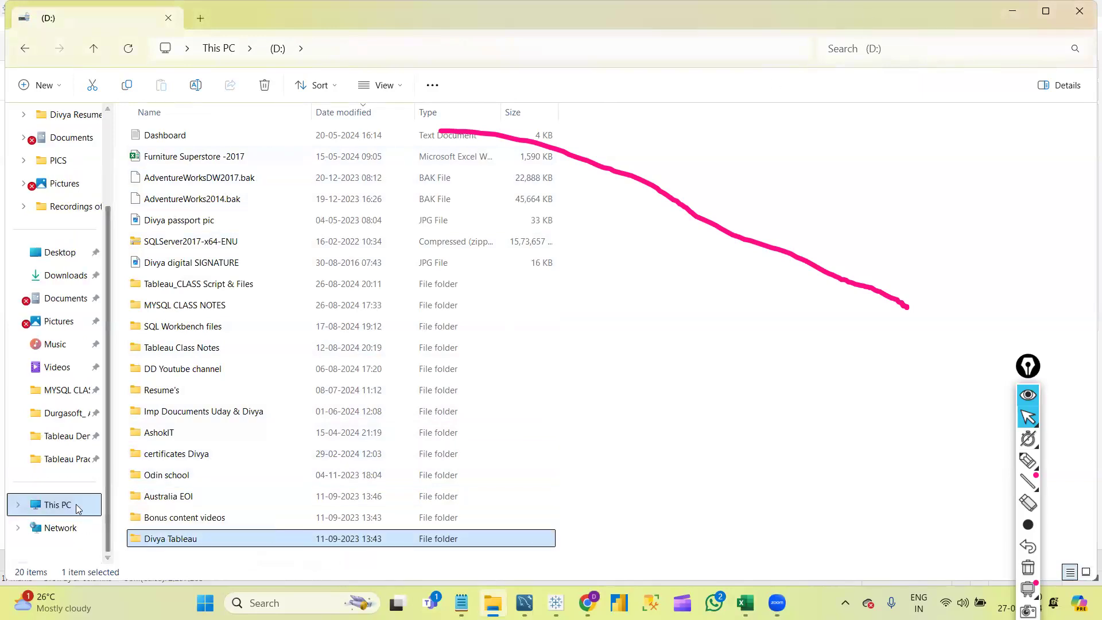
{"action": "left_click", "coordinate": [57, 505]}
{"action": "left_click", "coordinate": [850, 49]}
{"action": "type", "text": "index"}
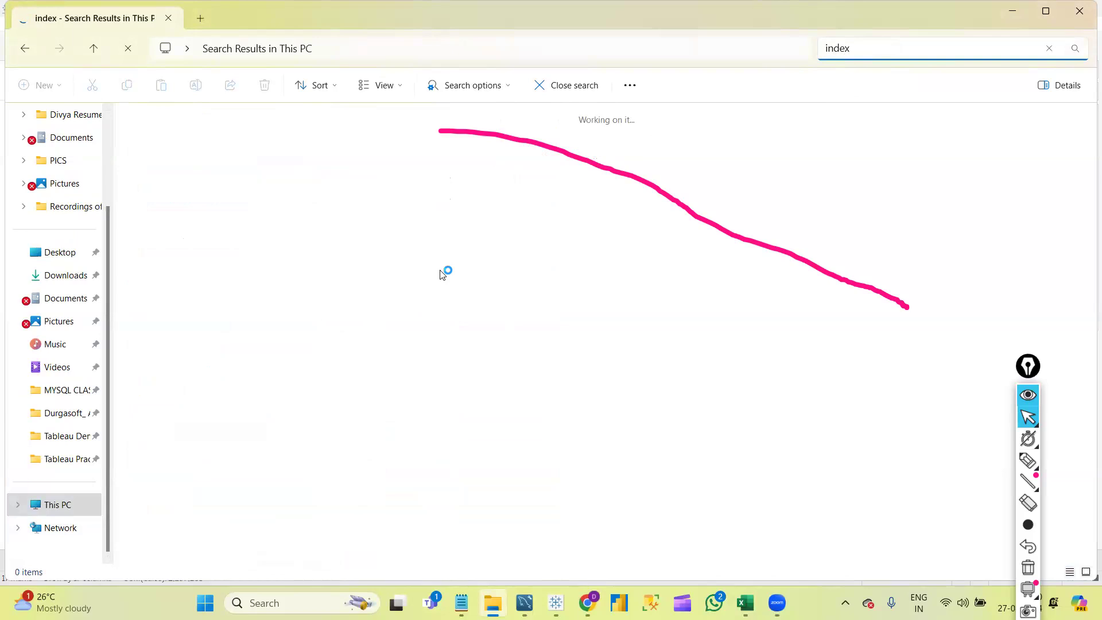
{"action": "double_click", "coordinate": [220, 127]}
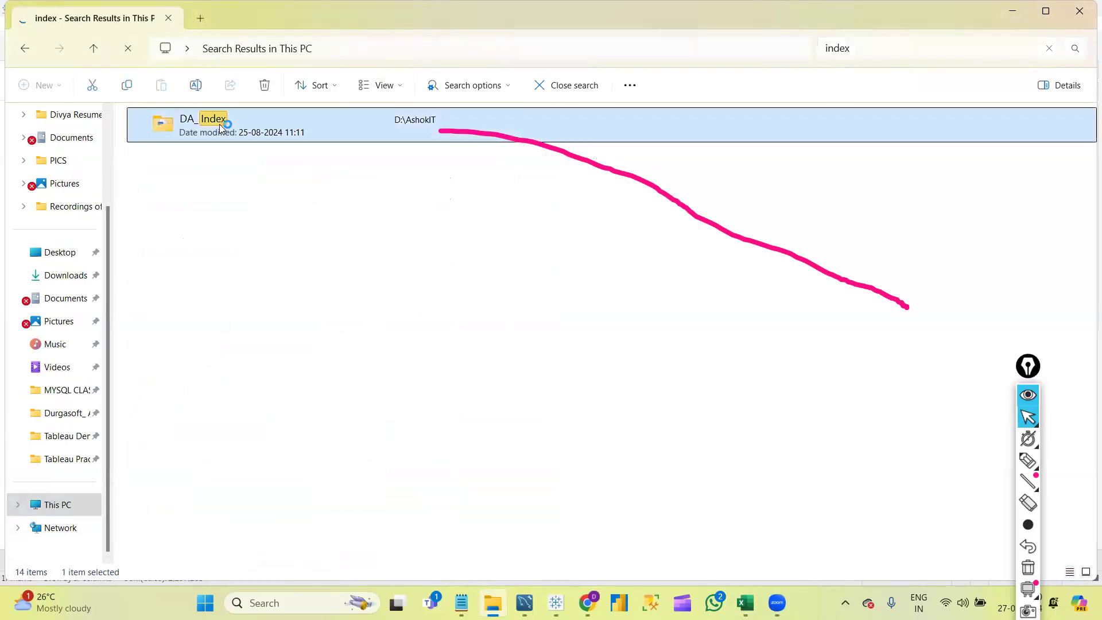
{"action": "double_click", "coordinate": [197, 202]}
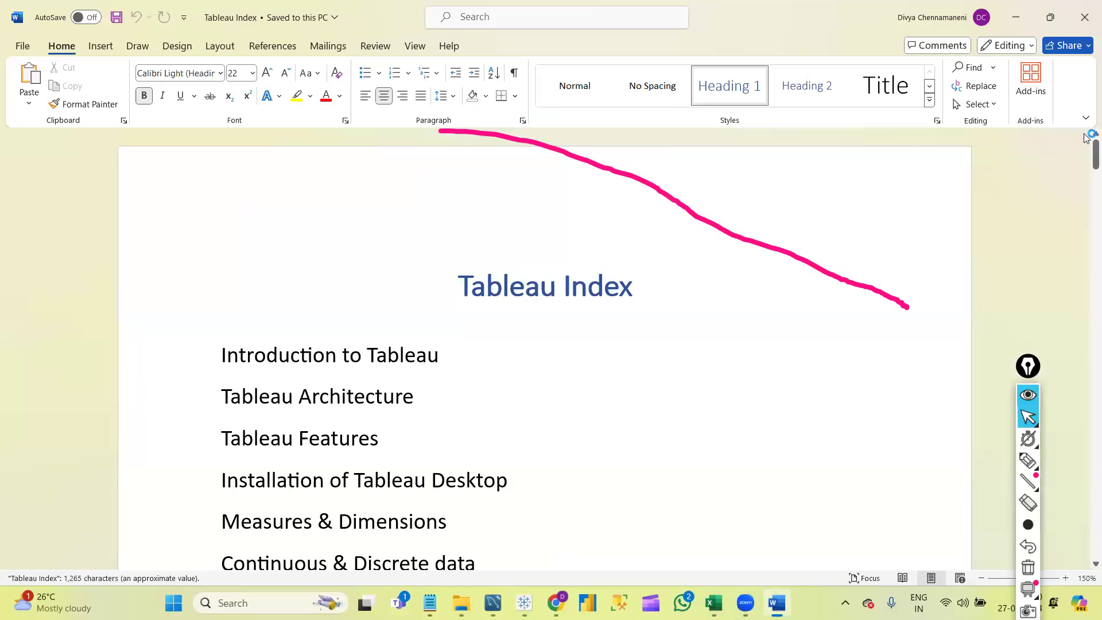
- Review the first topics of the Tableau Index document, from Introduction to Tableau through Schema
{"action": "key", "text": "Down"}
{"action": "key", "text": "Down"}
{"action": "key", "text": "Down"}
{"action": "key", "text": "Down"}
{"action": "key", "text": "Down"}
{"action": "key", "text": "Down"}
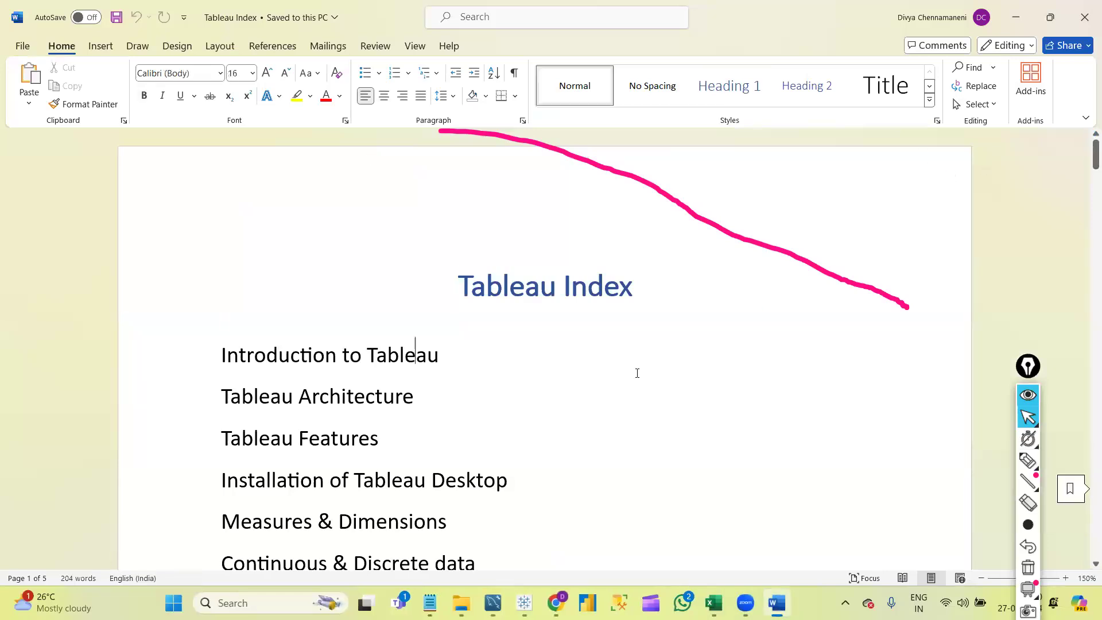
{"action": "key", "text": "Down"}
{"action": "key", "text": "Down"}
{"action": "key", "text": "Down"}
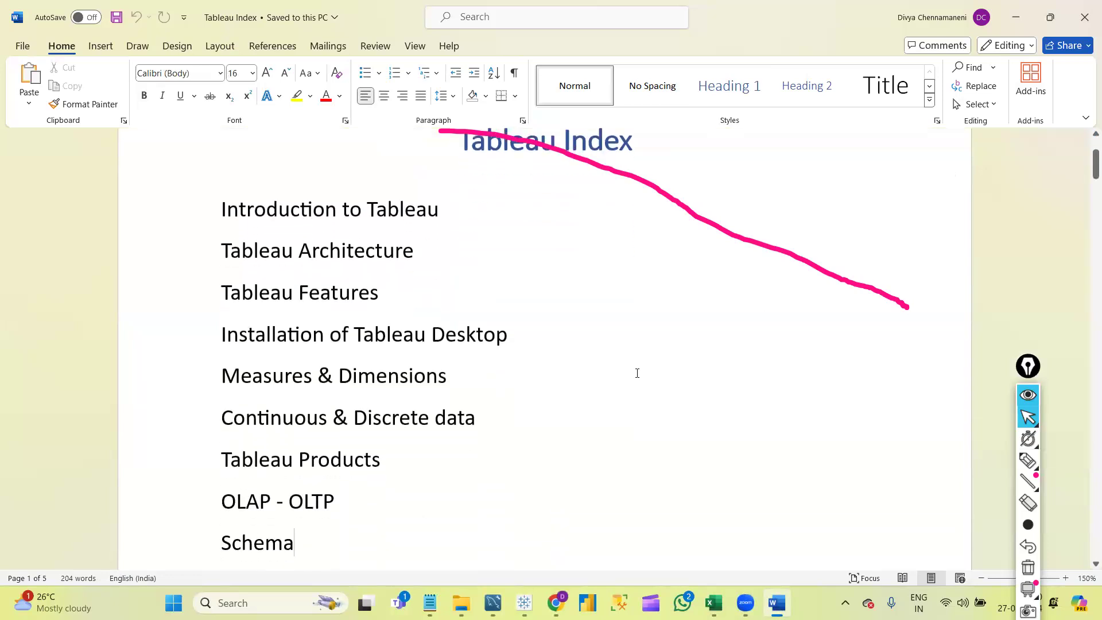
{"action": "triple_click", "coordinate": [301, 207]}
{"action": "left_click", "coordinate": [378, 254]}
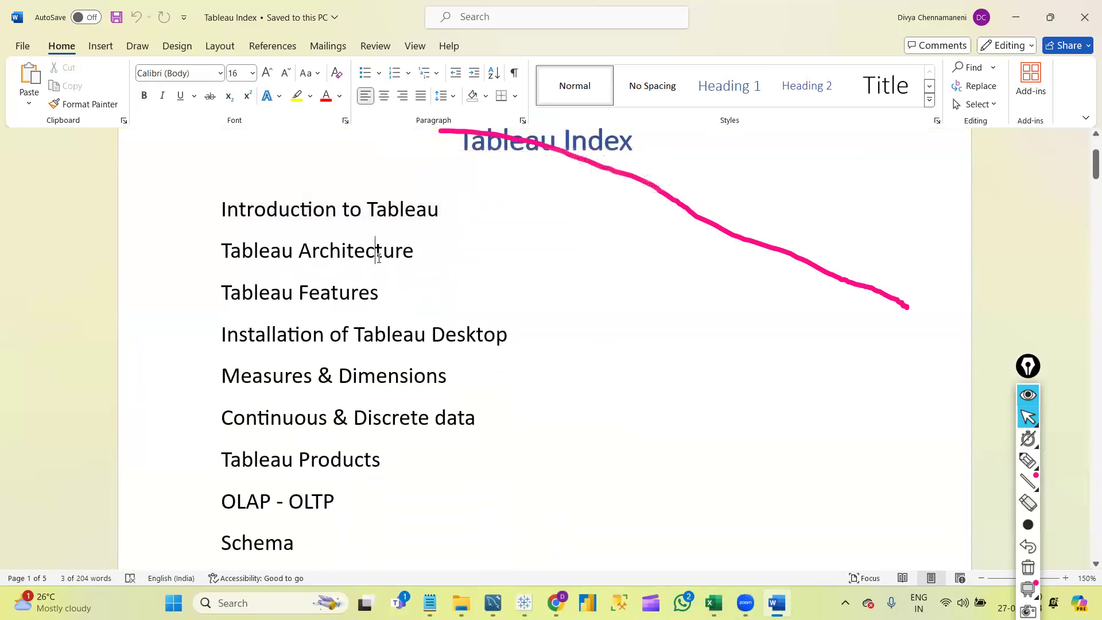
{"action": "key", "text": "Down"}
{"action": "key", "text": "Down"}
{"action": "key", "text": "Down"}
{"action": "key", "text": "Down"}
{"action": "key", "text": "Down"}
{"action": "key", "text": "Down"}
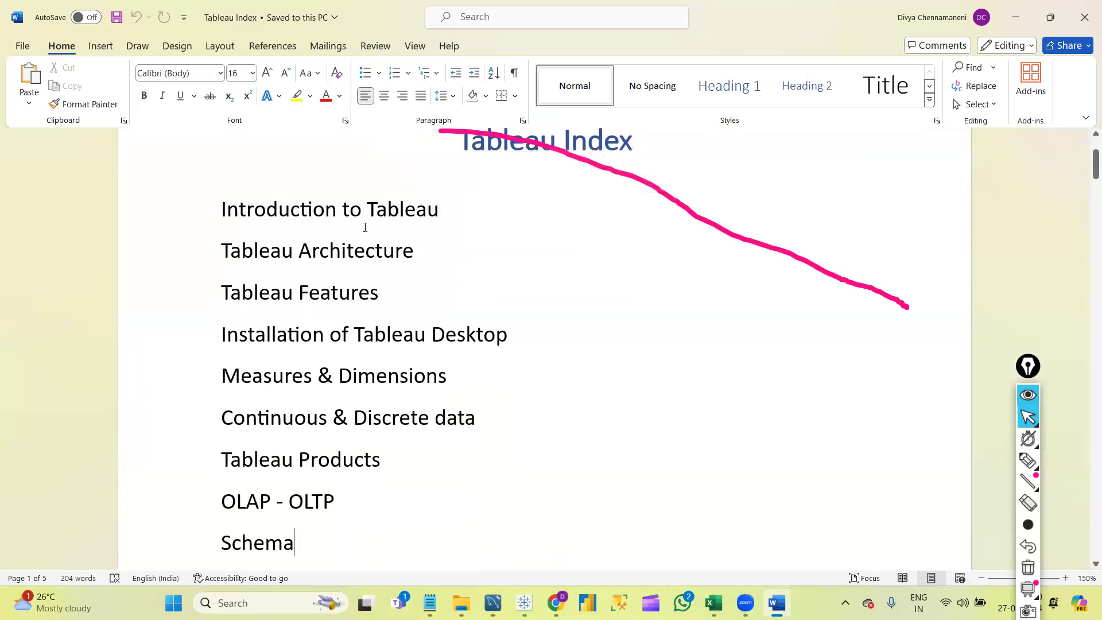
- Highlight the Installation of Tableau Desktop topic and read on from Measures & Dimensions to Tableau Connections
{"action": "left_click_drag", "start_coordinate": [331, 335], "coordinate": [493, 335]}
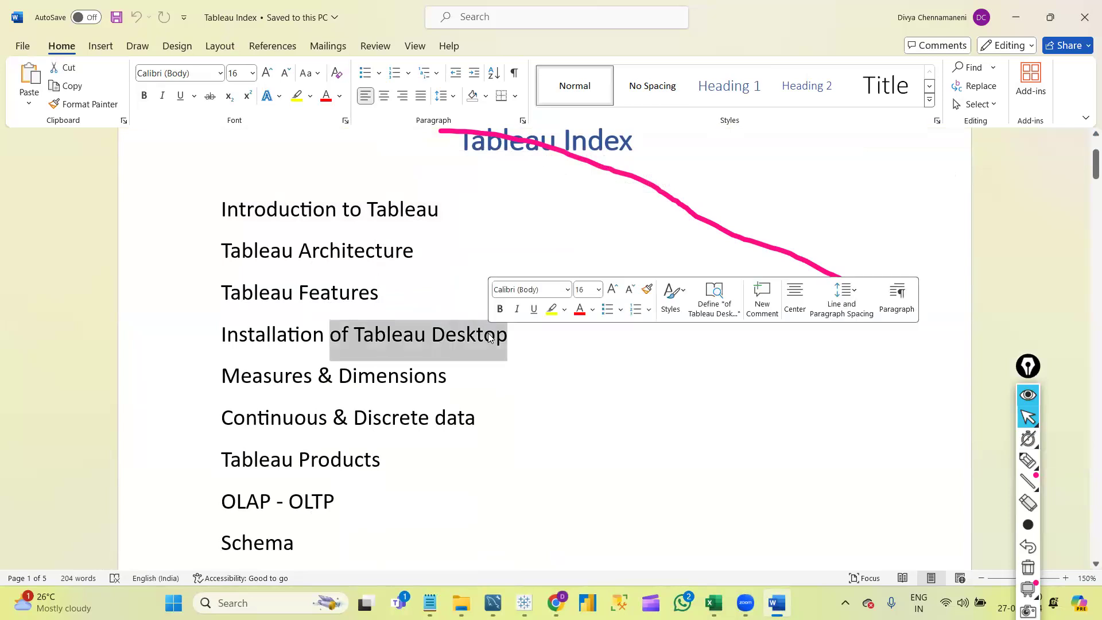
{"action": "left_click", "coordinate": [392, 388]}
{"action": "key", "text": "Down"}
{"action": "key", "text": "Down"}
{"action": "key", "text": "Down"}
{"action": "key", "text": "Down"}
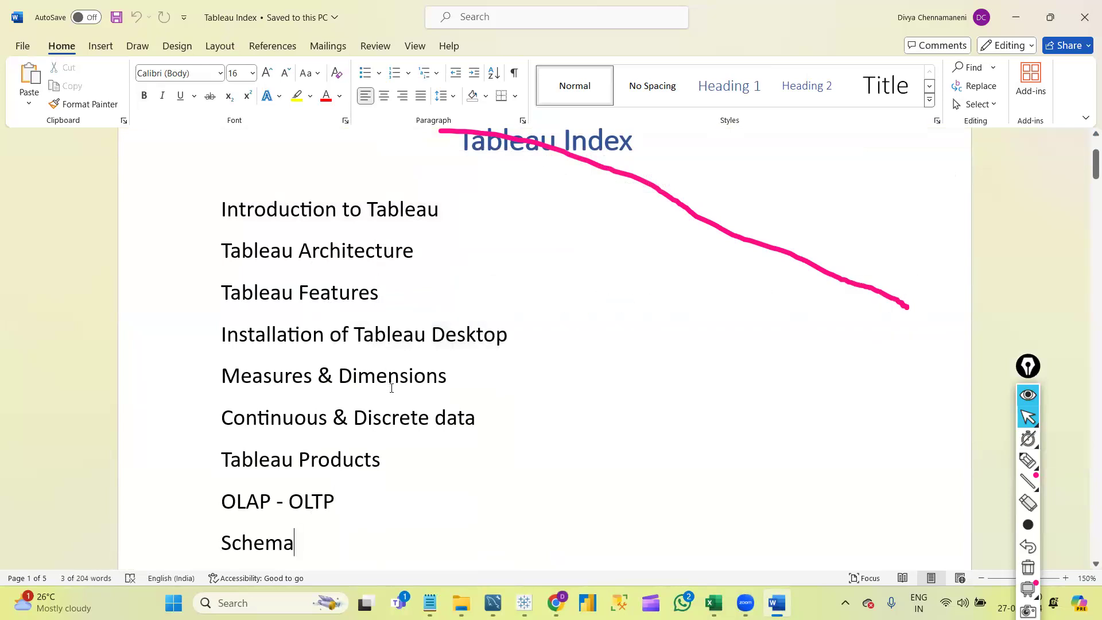
{"action": "key", "text": "Down"}
{"action": "key", "text": "Down"}
{"action": "key", "text": "Down"}
{"action": "key", "text": "Down"}
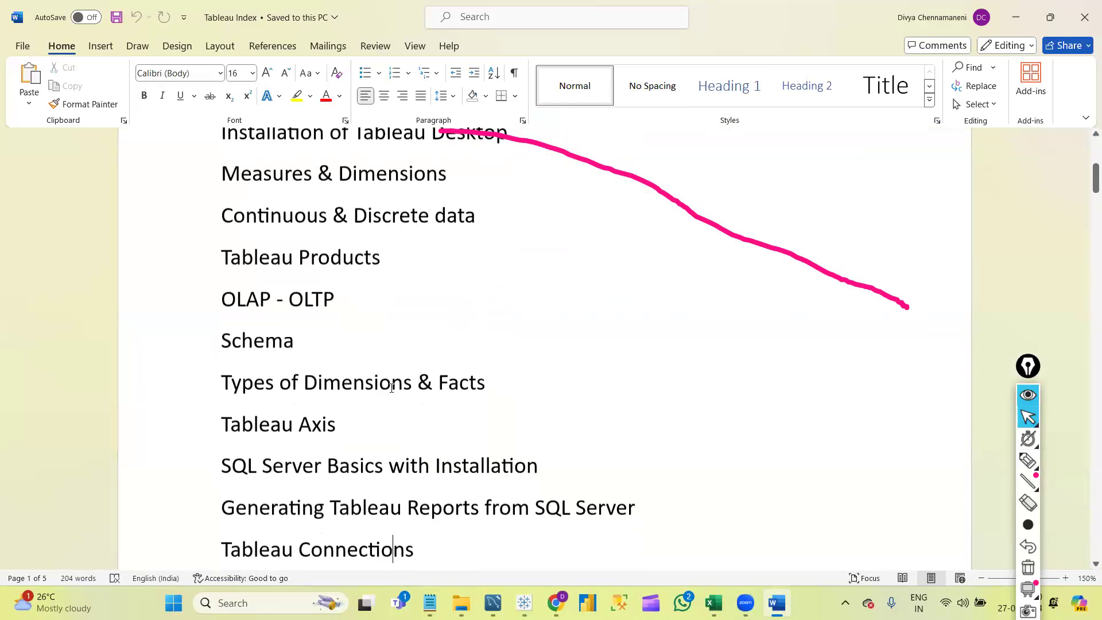
- Highlight the Tableau Products and OLAP - OLTP topics and read on from Schema to Understanding Real Time Database
{"action": "double_click", "coordinate": [328, 250]}
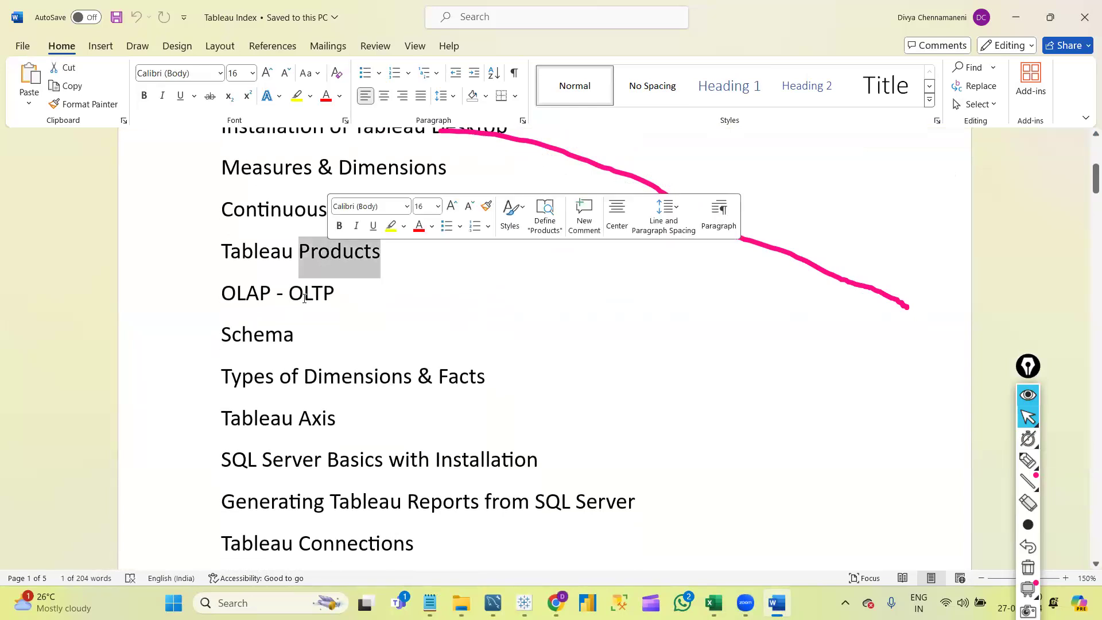
{"action": "left_click_drag", "start_coordinate": [236, 294], "coordinate": [314, 297]}
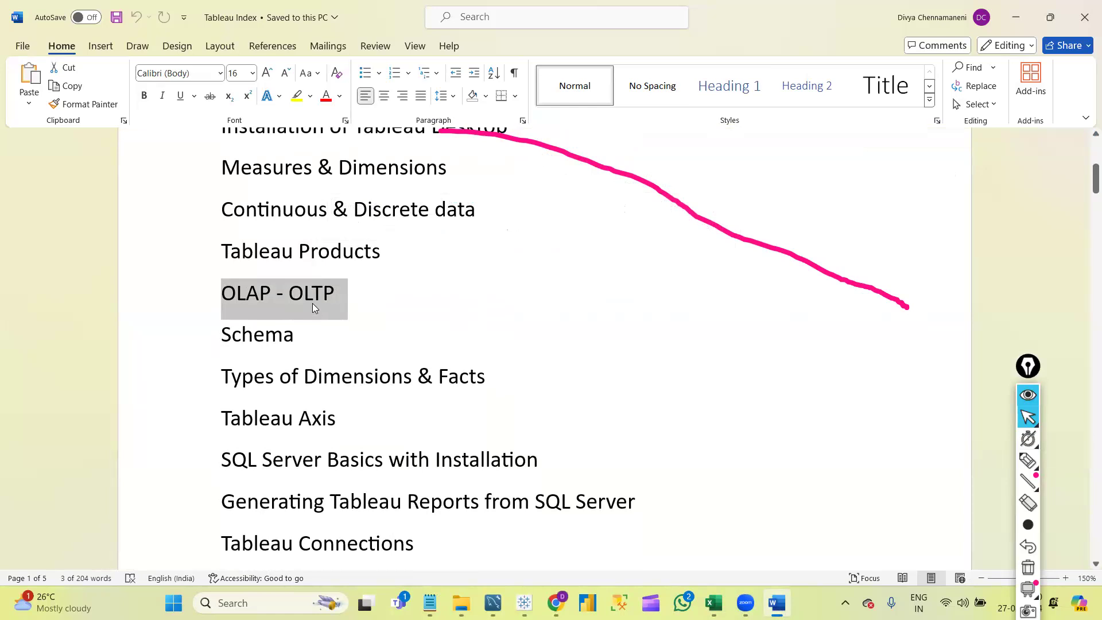
{"action": "left_click", "coordinate": [276, 339]}
{"action": "key", "text": "Down"}
{"action": "key", "text": "Down"}
{"action": "key", "text": "Down"}
{"action": "key", "text": "Down"}
{"action": "key", "text": "Down"}
{"action": "key", "text": "Down"}
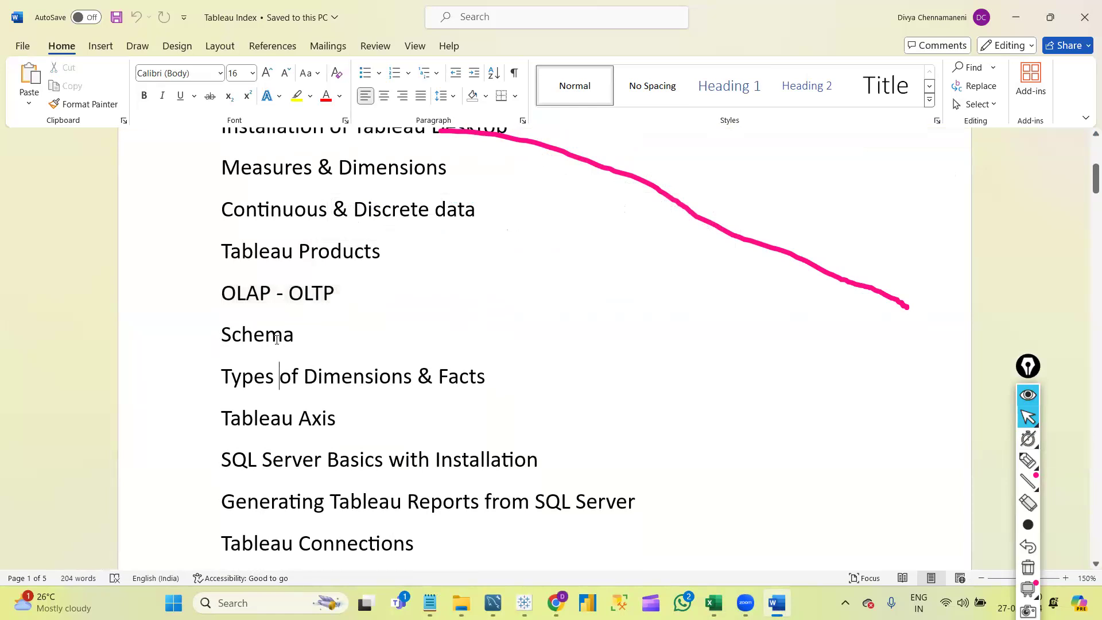
{"action": "key", "text": "Down"}
{"action": "key", "text": "Down"}
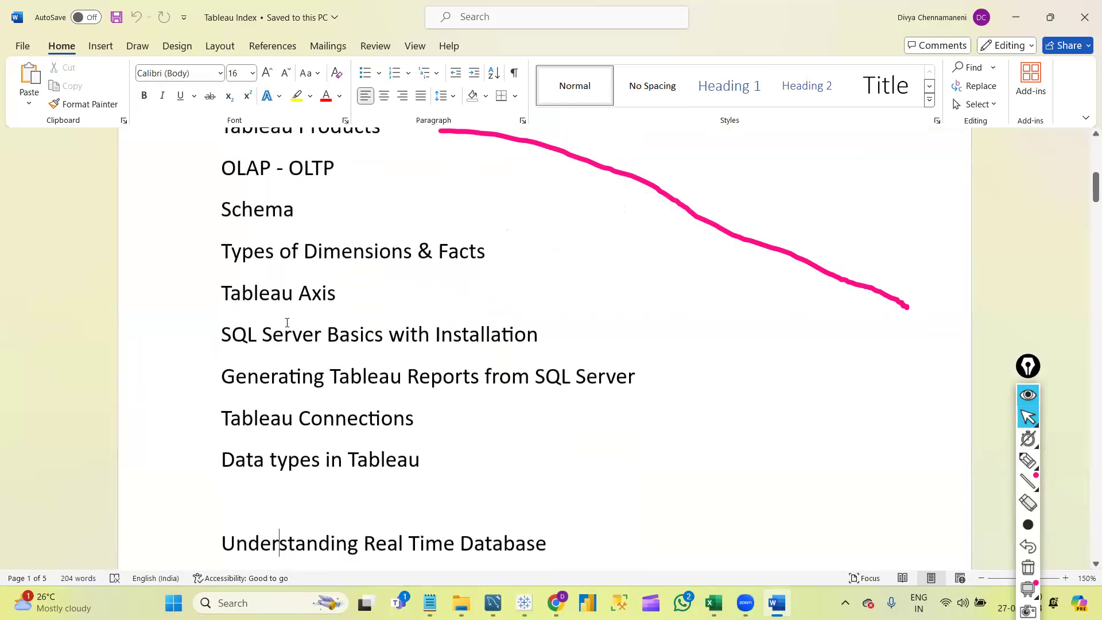
- Point out the Tableau Axis and SQL Server topics and read on from Tableau Connections to Actions
{"action": "double_click", "coordinate": [318, 303]}
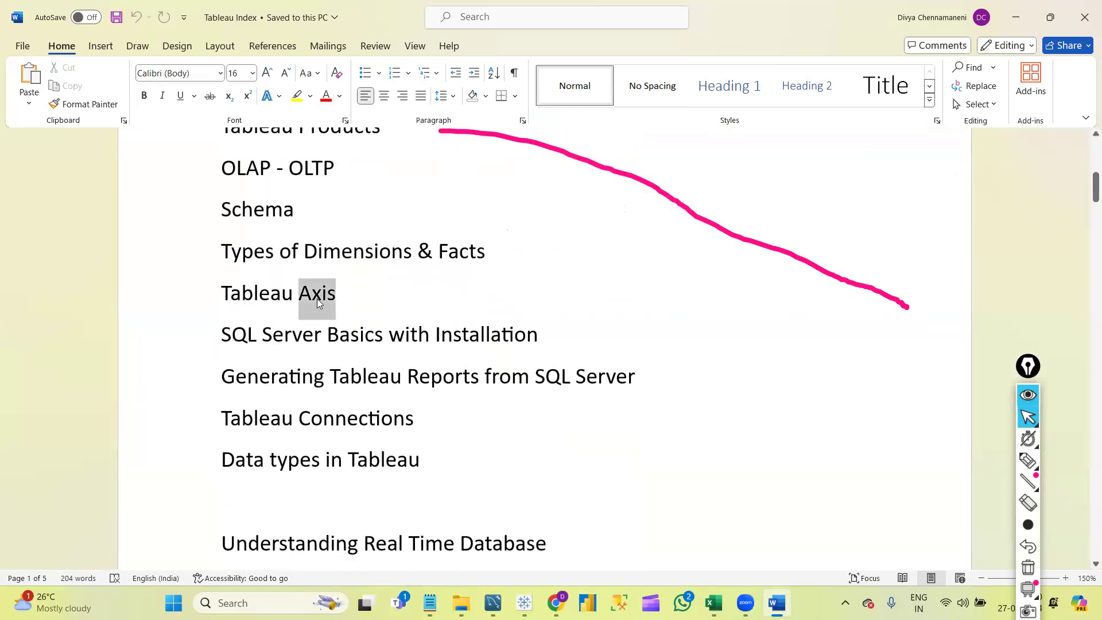
{"action": "double_click", "coordinate": [285, 341]}
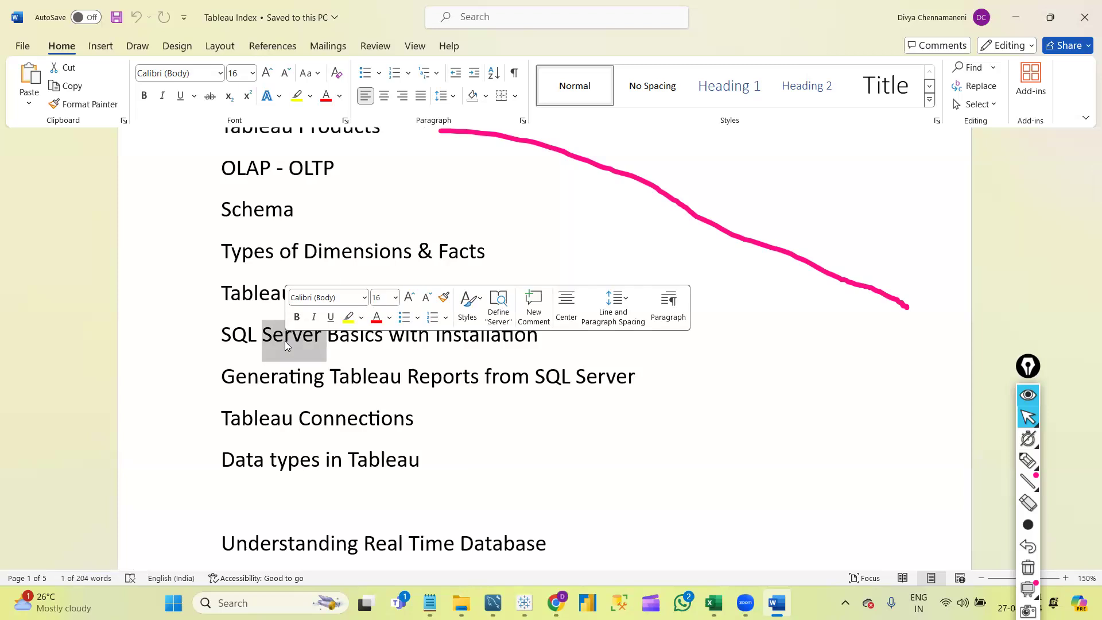
{"action": "left_click", "coordinate": [303, 377]}
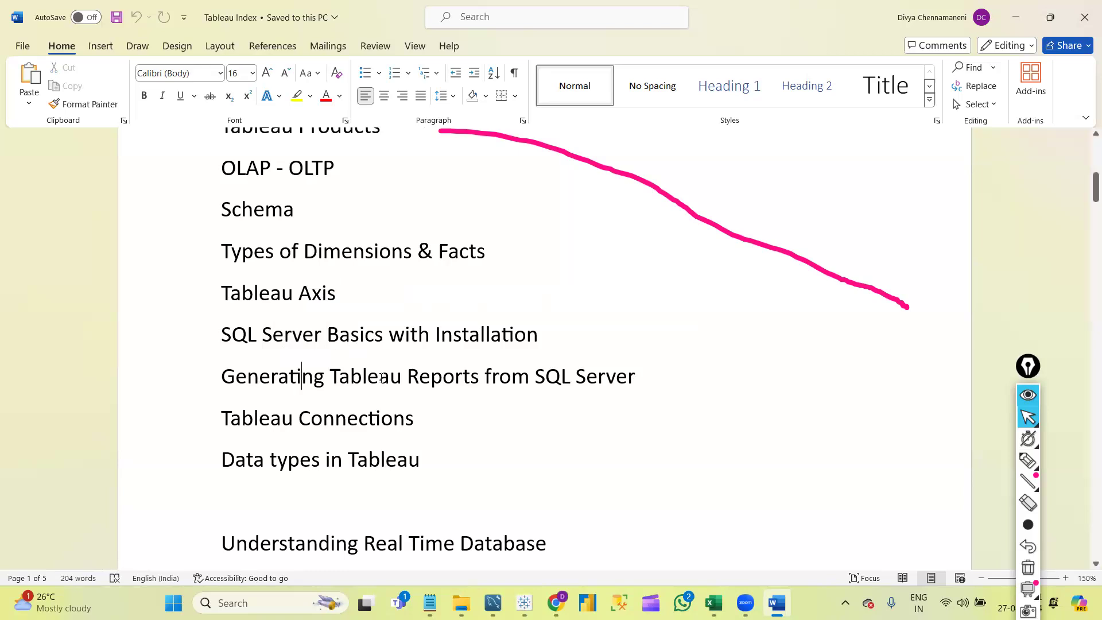
{"action": "double_click", "coordinate": [552, 380]}
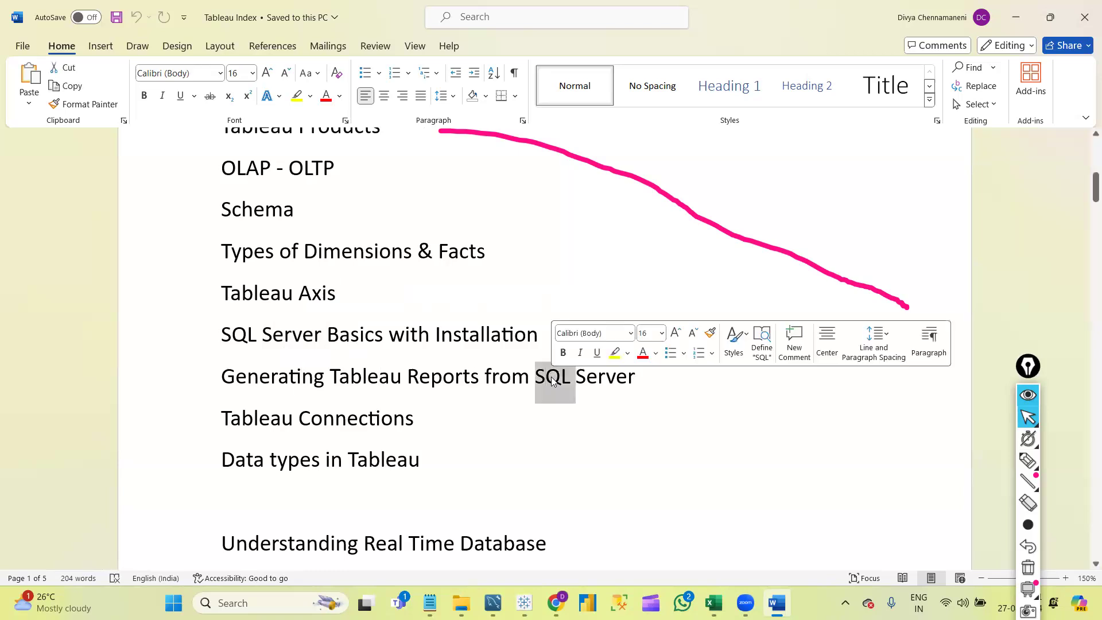
{"action": "double_click", "coordinate": [600, 381]}
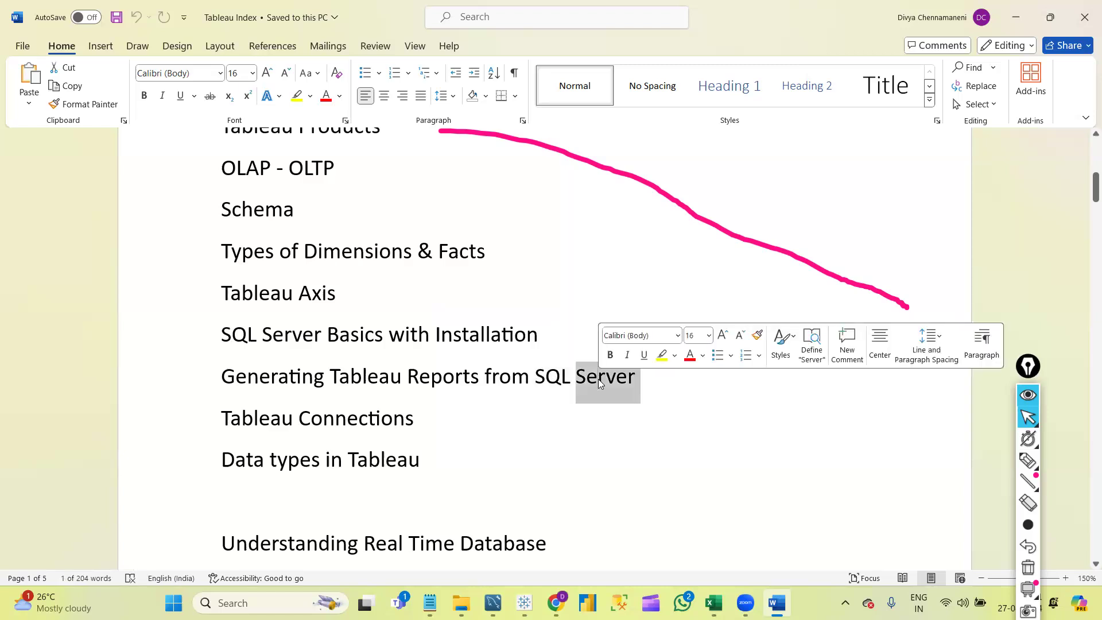
{"action": "left_click", "coordinate": [367, 418]}
{"action": "key", "text": "Down"}
{"action": "key", "text": "Down"}
{"action": "key", "text": "Down"}
{"action": "key", "text": "Down"}
{"action": "key", "text": "Down"}
{"action": "key", "text": "Down"}
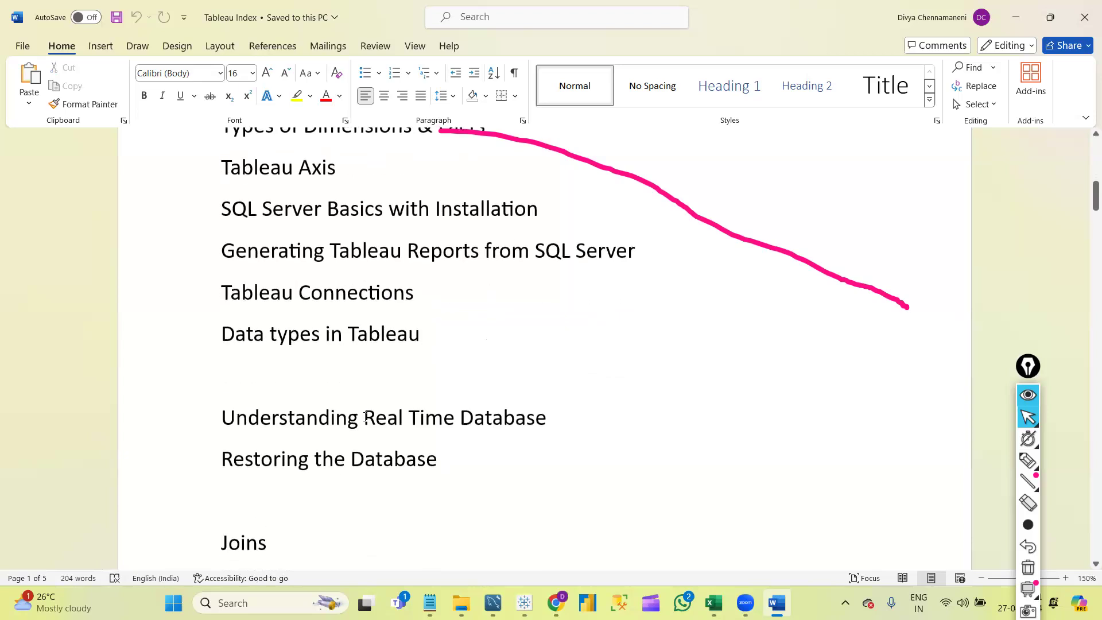
{"action": "key", "text": "Down"}
{"action": "key", "text": "Down"}
{"action": "key", "text": "Down"}
{"action": "key", "text": "Down"}
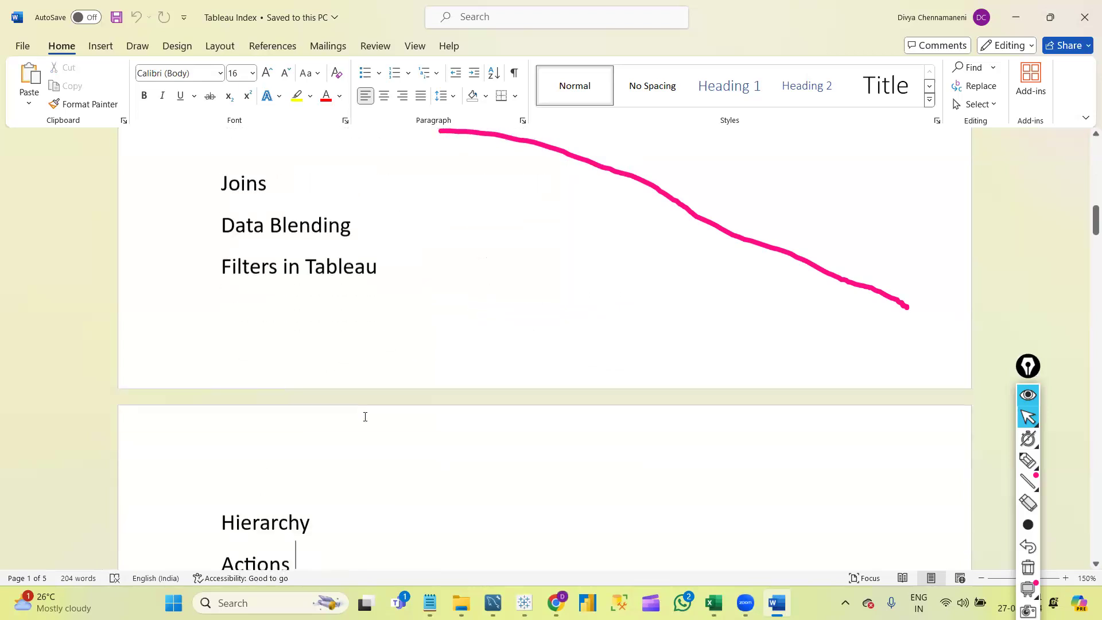
- Return to the Tableau Connections topic, review the database topics and highlight Joins, Data Blending and Filters in Tableau
{"action": "key", "text": "Up"}
{"action": "key", "text": "Up"}
{"action": "key", "text": "Up"}
{"action": "key", "text": "Up"}
{"action": "key", "text": "Up"}
{"action": "key", "text": "Up"}
{"action": "key", "text": "Up"}
{"action": "key", "text": "Up"}
{"action": "key", "text": "Up"}
{"action": "key", "text": "Up"}
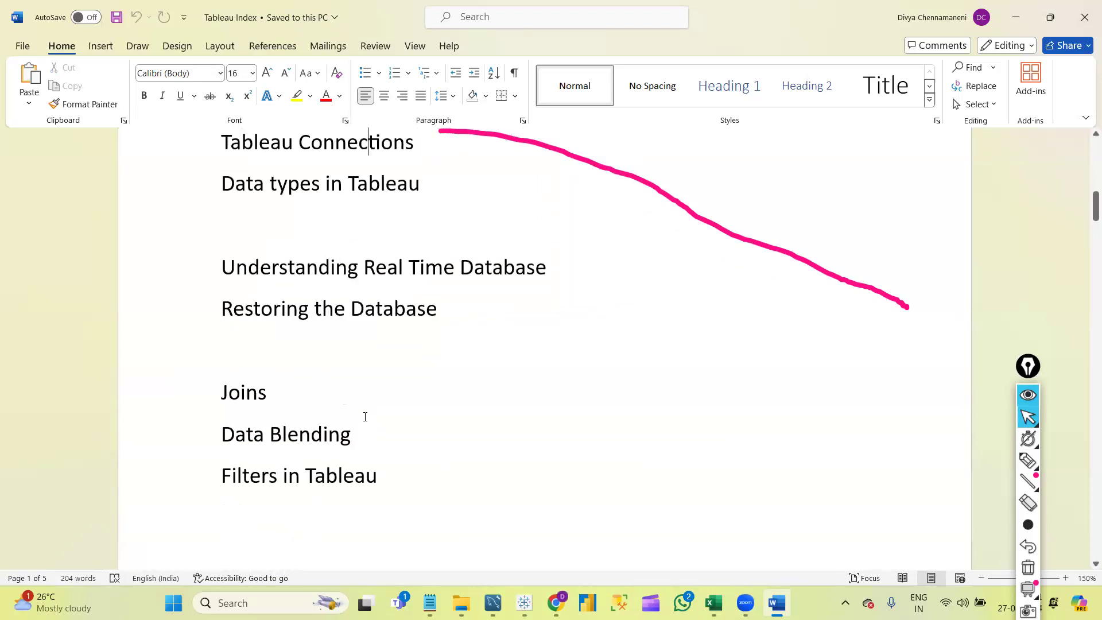
{"action": "left_click", "coordinate": [368, 142]}
{"action": "left_click", "coordinate": [249, 372]}
{"action": "key", "text": "Down"}
{"action": "key", "text": "Down"}
{"action": "key", "text": "Down"}
{"action": "key", "text": "Down"}
{"action": "key", "text": "Down"}
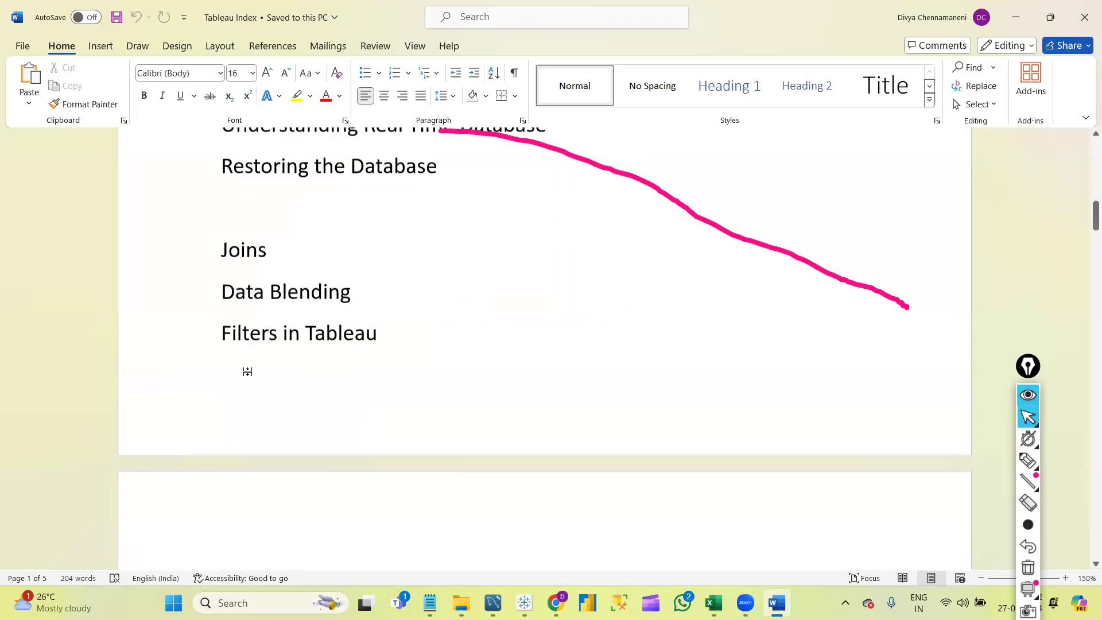
{"action": "left_click_drag", "start_coordinate": [222, 162], "coordinate": [377, 255]}
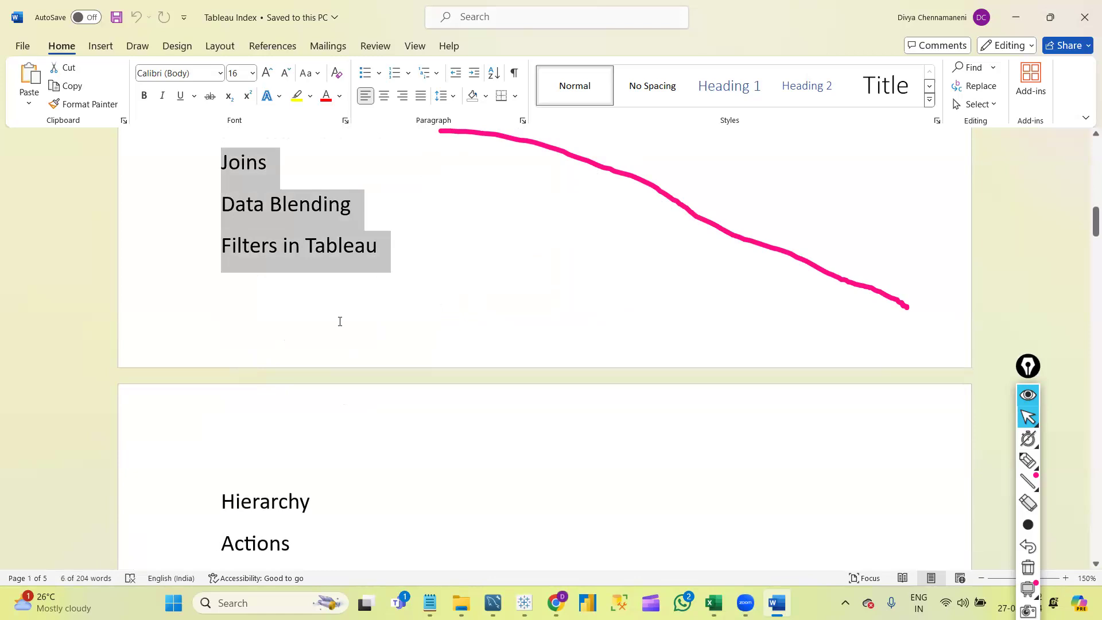
- Examine the second-page topics from Hierarchy to ToolTip, highlight Actions and go back to Data Blending
{"action": "key", "text": "Down"}
{"action": "key", "text": "Down"}
{"action": "key", "text": "Down"}
{"action": "key", "text": "Down"}
{"action": "key", "text": "Down"}
{"action": "key", "text": "Down"}
{"action": "key", "text": "Down"}
{"action": "key", "text": "Down"}
{"action": "key", "text": "Down"}
{"action": "key", "text": "Down"}
{"action": "key", "text": "Down"}
{"action": "key", "text": "Down"}
{"action": "key", "text": "Down"}
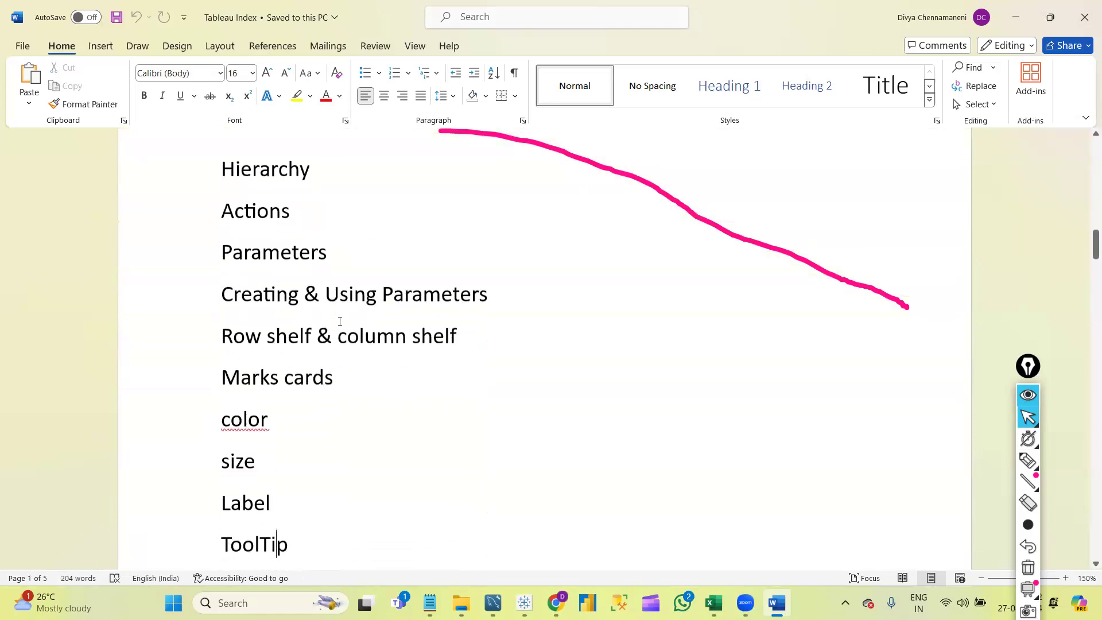
{"action": "left_click", "coordinate": [236, 250]}
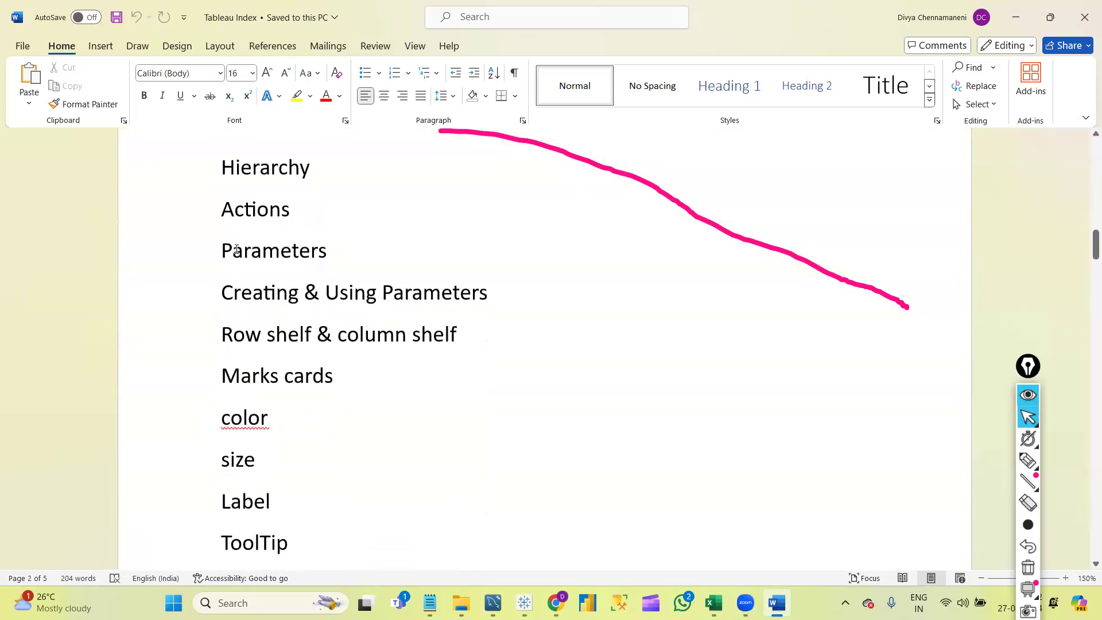
{"action": "triple_click", "coordinate": [228, 201]}
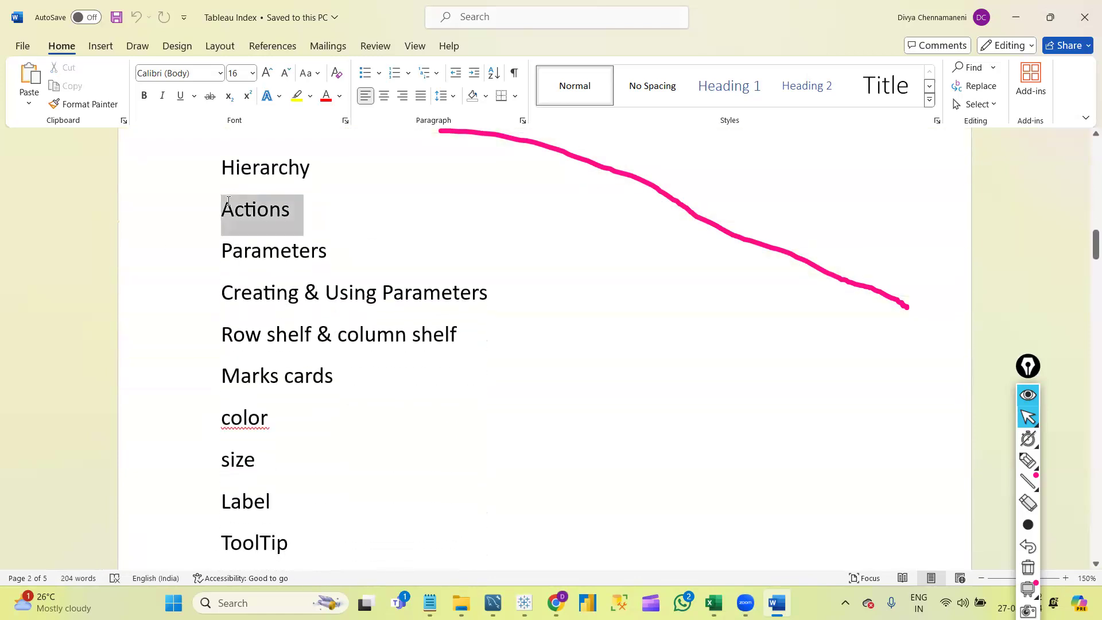
{"action": "left_click", "coordinate": [406, 268]}
{"action": "key", "text": "Up"}
{"action": "key", "text": "Up"}
{"action": "key", "text": "Up"}
{"action": "key", "text": "Up"}
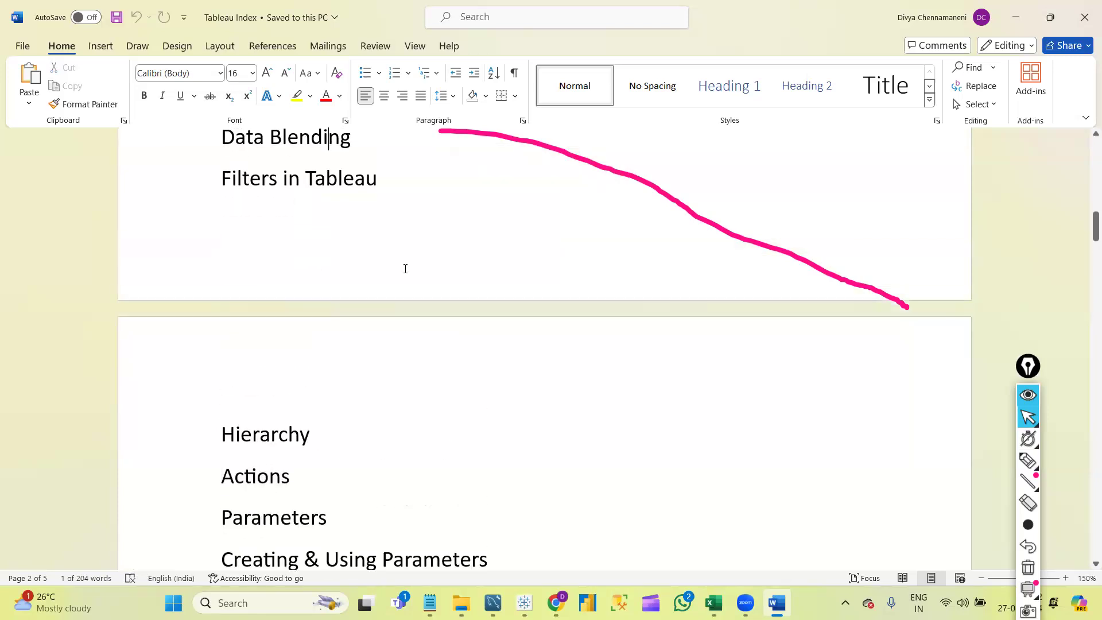
- Highlight Filters in the Filters in Tableau topic and read on from Hierarchy to the size topic
{"action": "key", "text": "Up"}
{"action": "double_click", "coordinate": [258, 226]}
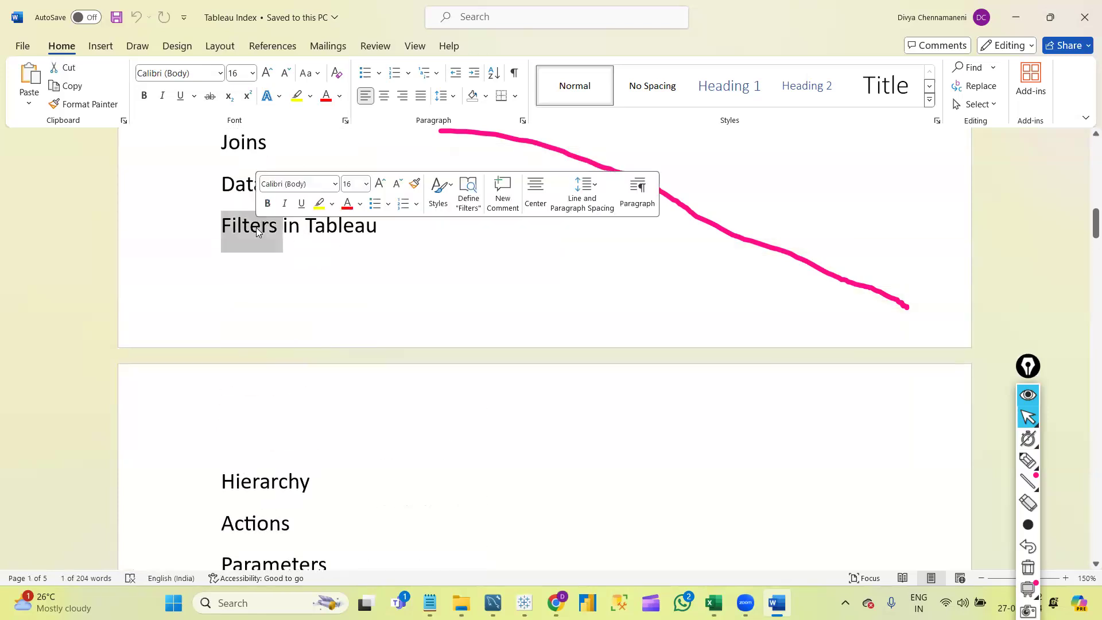
{"action": "left_click", "coordinate": [349, 457]}
{"action": "key", "text": "Down"}
{"action": "key", "text": "Down"}
{"action": "key", "text": "Down"}
{"action": "key", "text": "Down"}
{"action": "key", "text": "Down"}
{"action": "key", "text": "Down"}
{"action": "key", "text": "Down"}
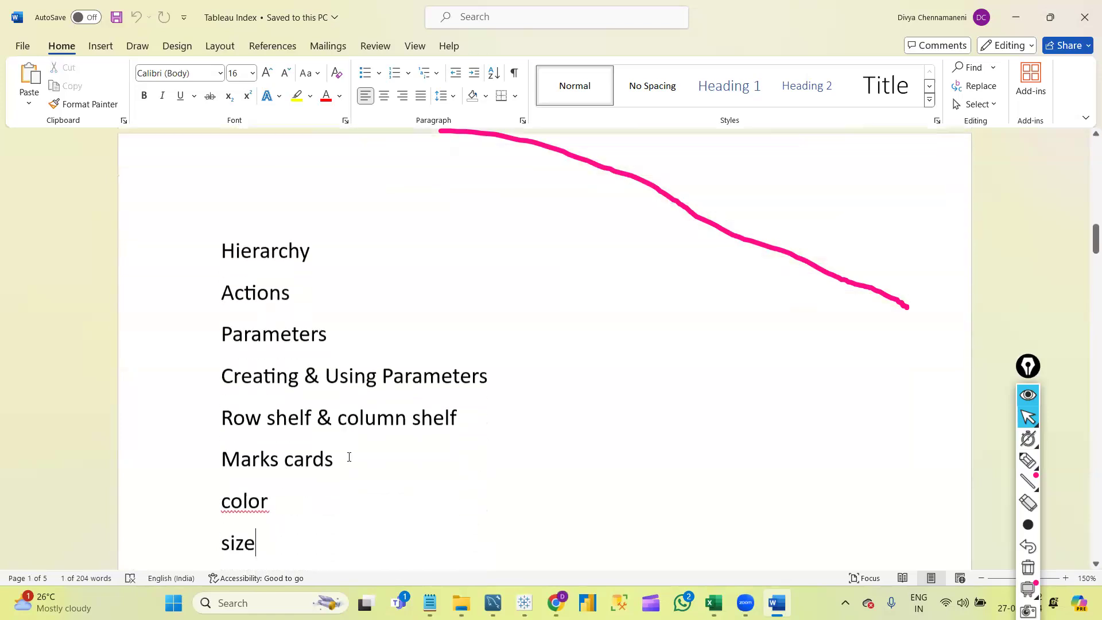
{"action": "key", "text": "Down"}
- Point out the topics from Parameters onward and highlight the color, size and Label entries under Marks cards
{"action": "left_click_drag", "start_coordinate": [244, 334], "coordinate": [405, 444]}
{"action": "left_click", "coordinate": [405, 445]}
{"action": "scroll", "coordinate": [404, 445], "scroll_direction": "down", "scroll_amount": 5}
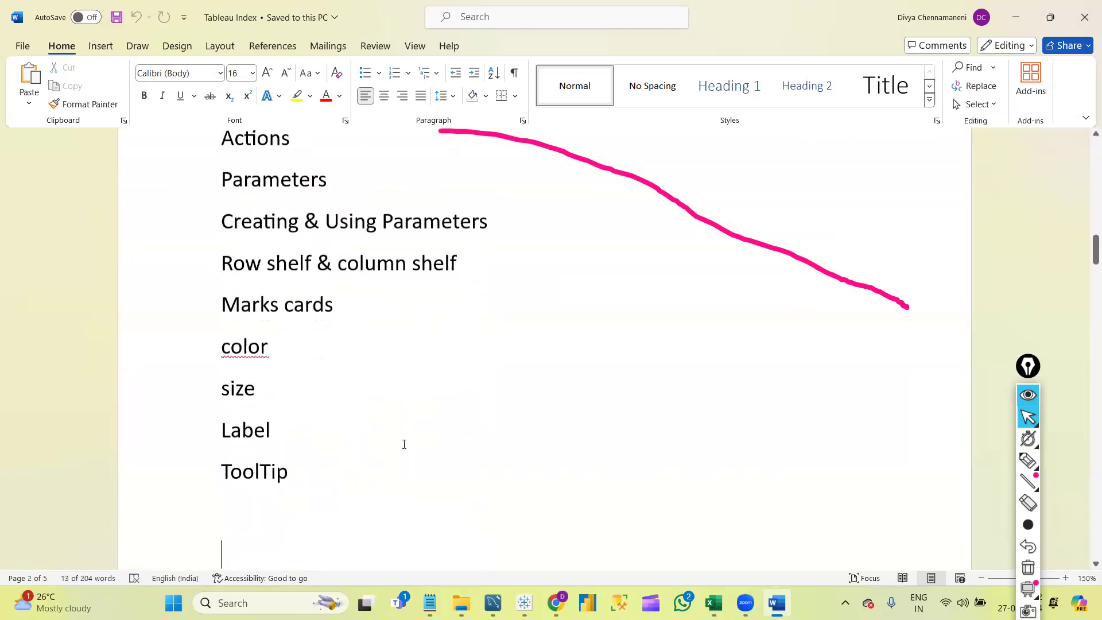
{"action": "left_click_drag", "start_coordinate": [229, 224], "coordinate": [288, 300]}
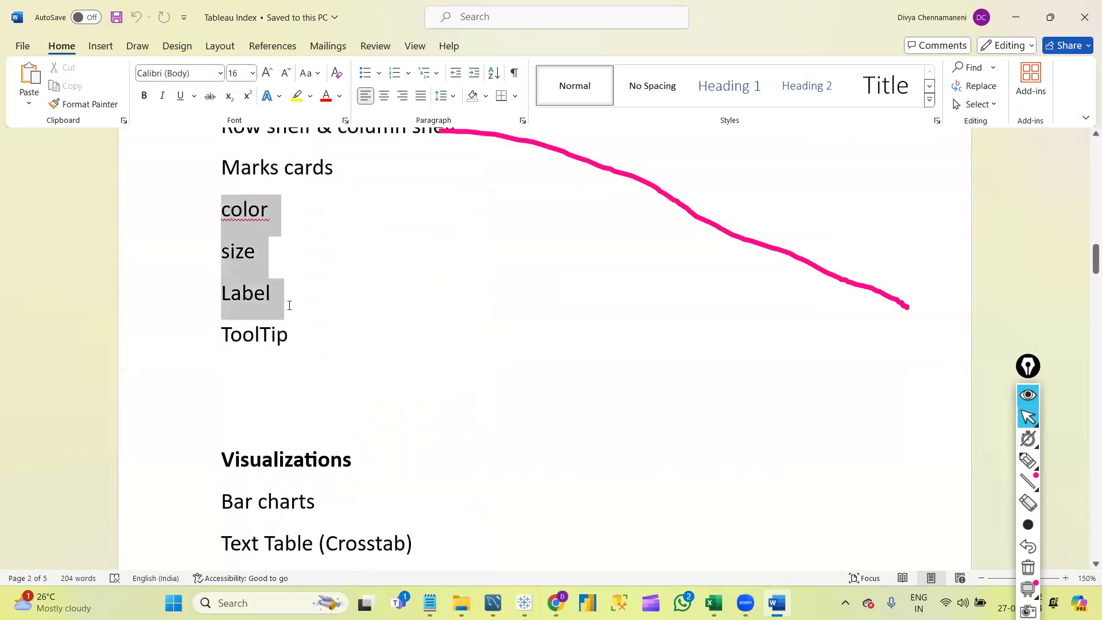
{"action": "left_click", "coordinate": [337, 371]}
- Go to the Visualizations section and point out Bar charts, Text Table, Heat Map and Highlight Table
{"action": "key", "text": "Down"}
{"action": "key", "text": "Down"}
{"action": "key", "text": "Down"}
{"action": "key", "text": "Down"}
{"action": "key", "text": "Down"}
{"action": "key", "text": "Down"}
{"action": "key", "text": "Down"}
{"action": "key", "text": "Down"}
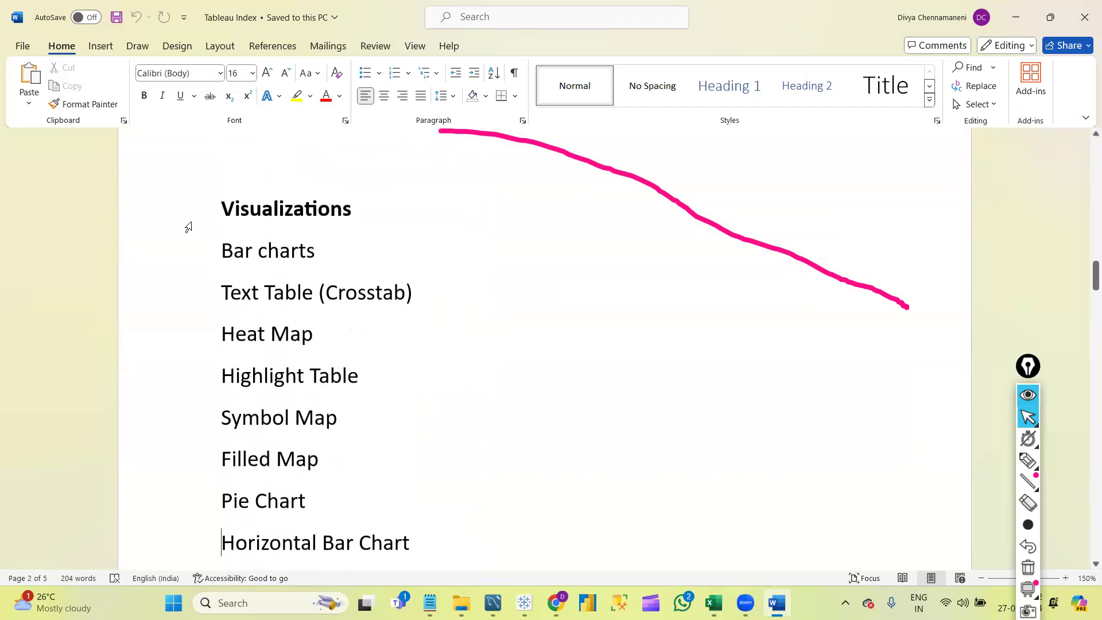
{"action": "double_click", "coordinate": [282, 250]}
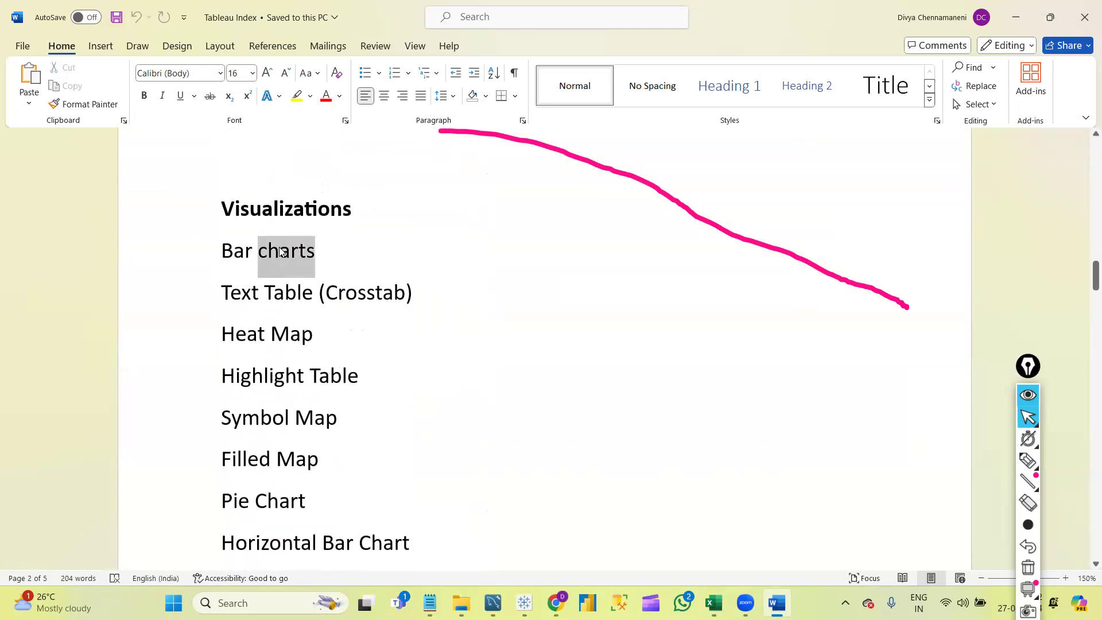
{"action": "double_click", "coordinate": [284, 290]}
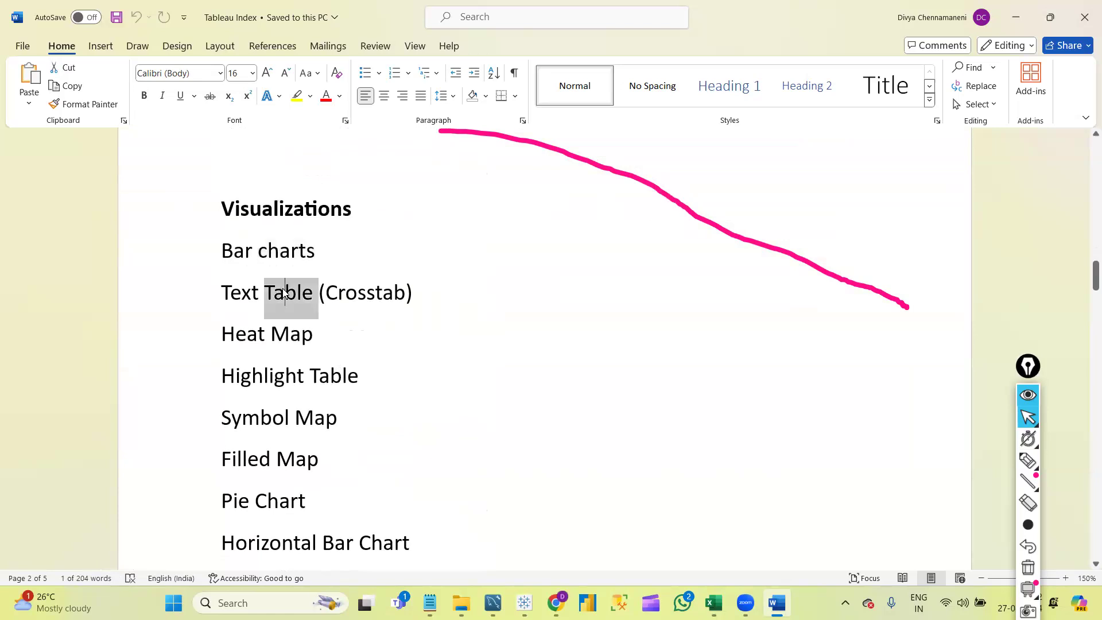
{"action": "double_click", "coordinate": [282, 338]}
{"action": "left_click", "coordinate": [272, 388]}
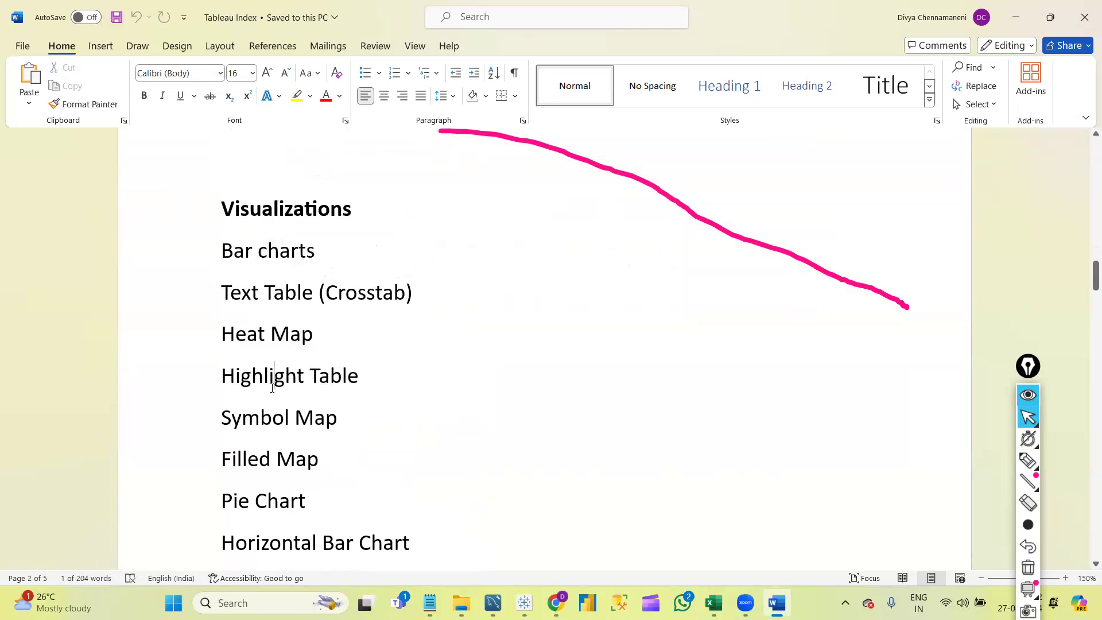
- Read through the chart topics down to Packed Bubbles and highlight those from Area Charts to Packed Bubbles
{"action": "scroll", "coordinate": [272, 388], "scroll_direction": "down", "scroll_amount": 5}
{"action": "scroll", "coordinate": [272, 388], "scroll_direction": "down", "scroll_amount": 5}
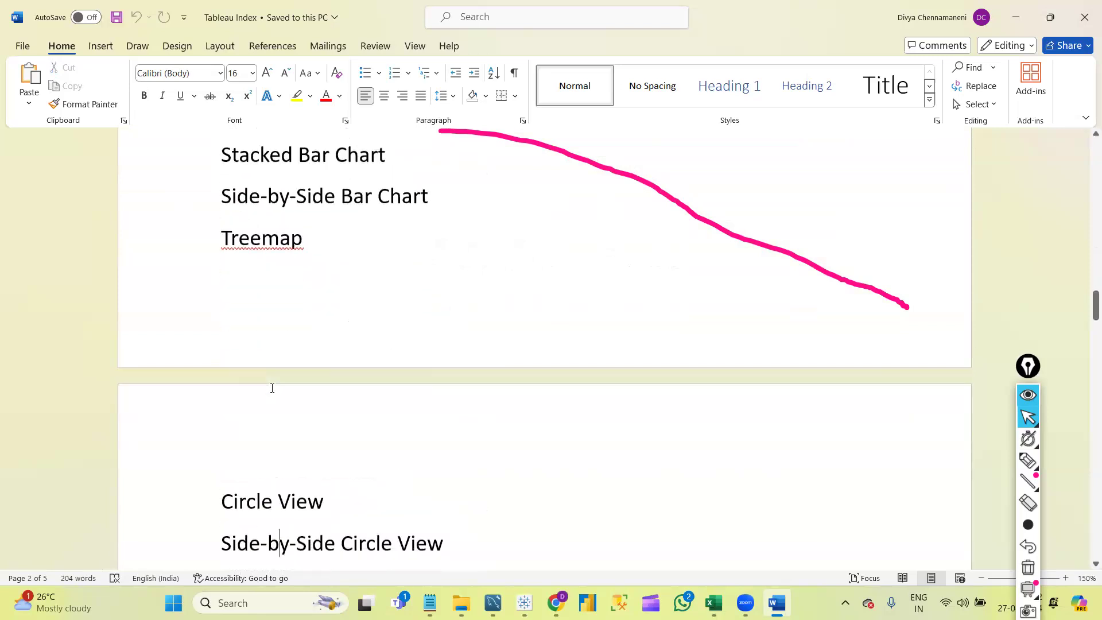
{"action": "scroll", "coordinate": [272, 388], "scroll_direction": "down", "scroll_amount": 3}
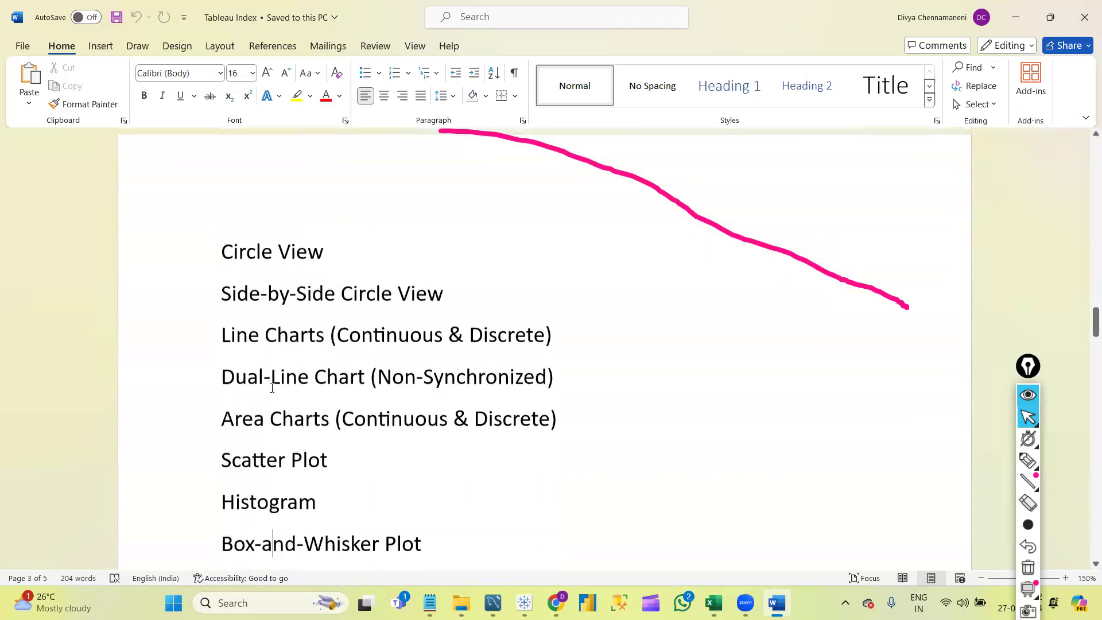
{"action": "scroll", "coordinate": [272, 388], "scroll_direction": "down", "scroll_amount": 4}
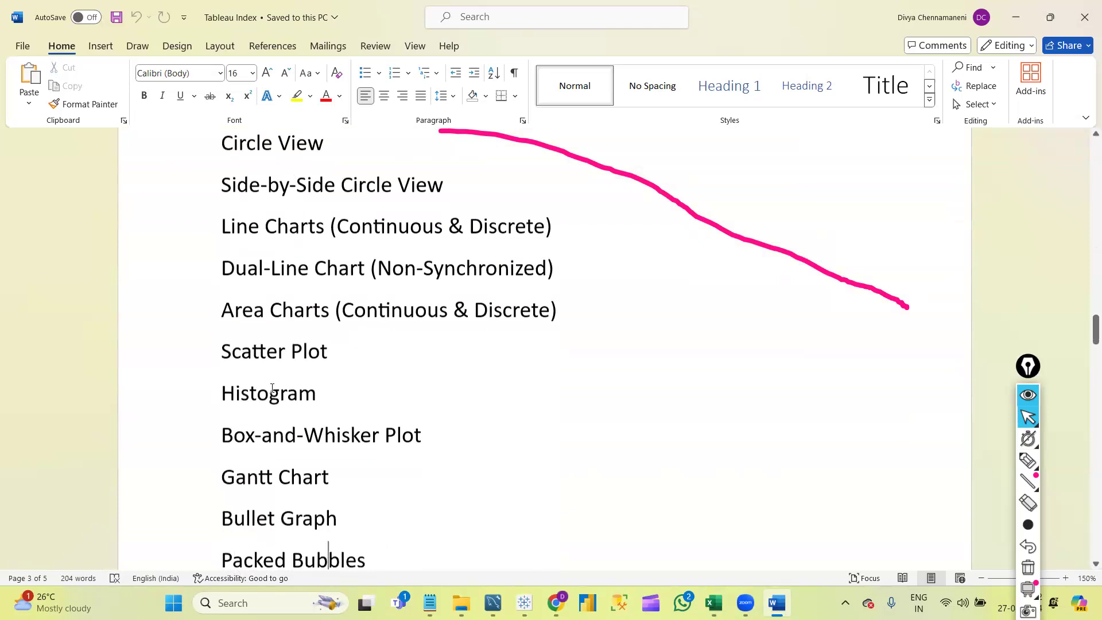
{"action": "key", "text": "Left"}
{"action": "key", "text": "Left"}
{"action": "key", "text": "Left"}
{"action": "key", "text": "Left"}
{"action": "key", "text": "Left"}
{"action": "key", "text": "Left"}
{"action": "key", "text": "Left"}
{"action": "key", "text": "Left"}
{"action": "key", "text": "Left"}
{"action": "key", "text": "Left"}
{"action": "key", "text": "Left"}
{"action": "key", "text": "Left"}
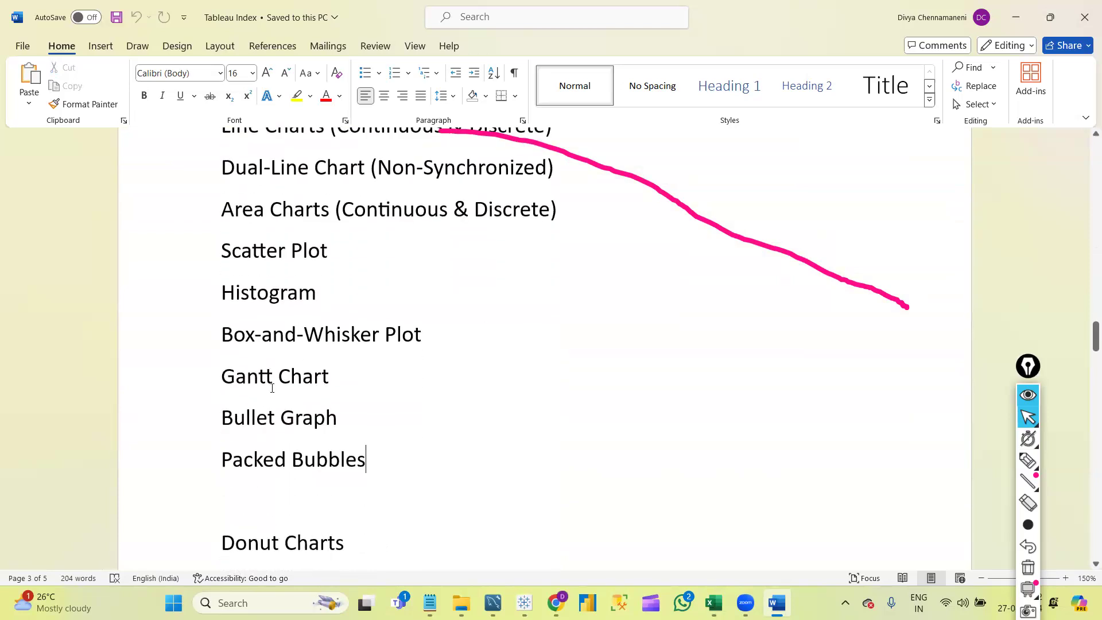
{"action": "left_click", "coordinate": [229, 194], "text": "shift"}
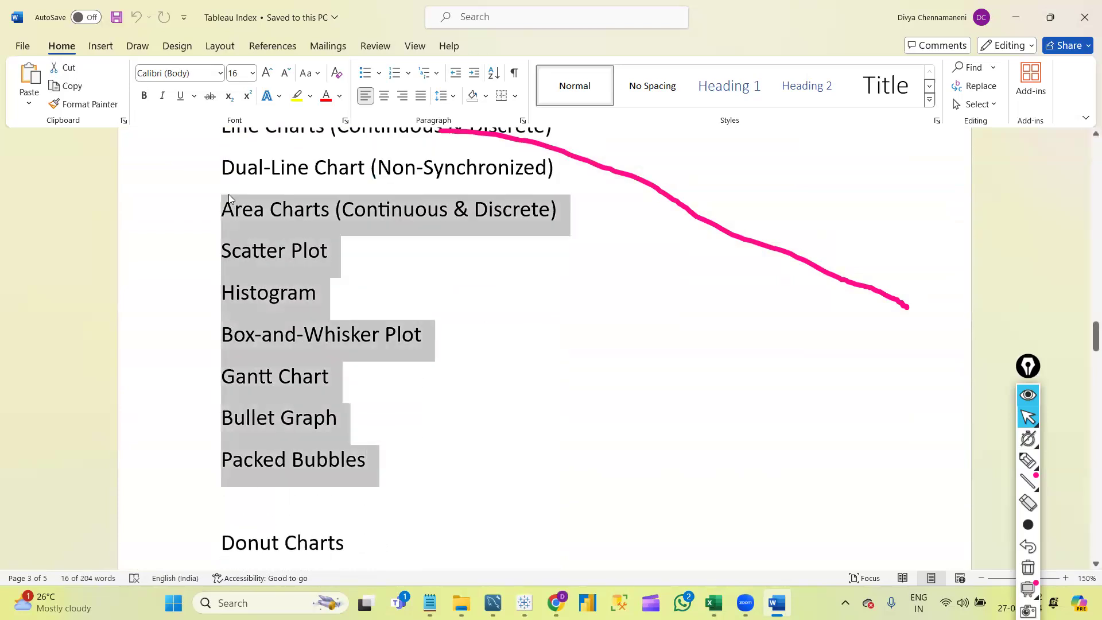
- Read on from Donut Charts to Word Cloud chart, pointing out the Waterfall and Lollipop Chart topics
{"action": "key", "text": "Down"}
{"action": "key", "text": "Down"}
{"action": "key", "text": "Down"}
{"action": "key", "text": "Down"}
{"action": "key", "text": "Down"}
{"action": "key", "text": "Down"}
{"action": "key", "text": "Down"}
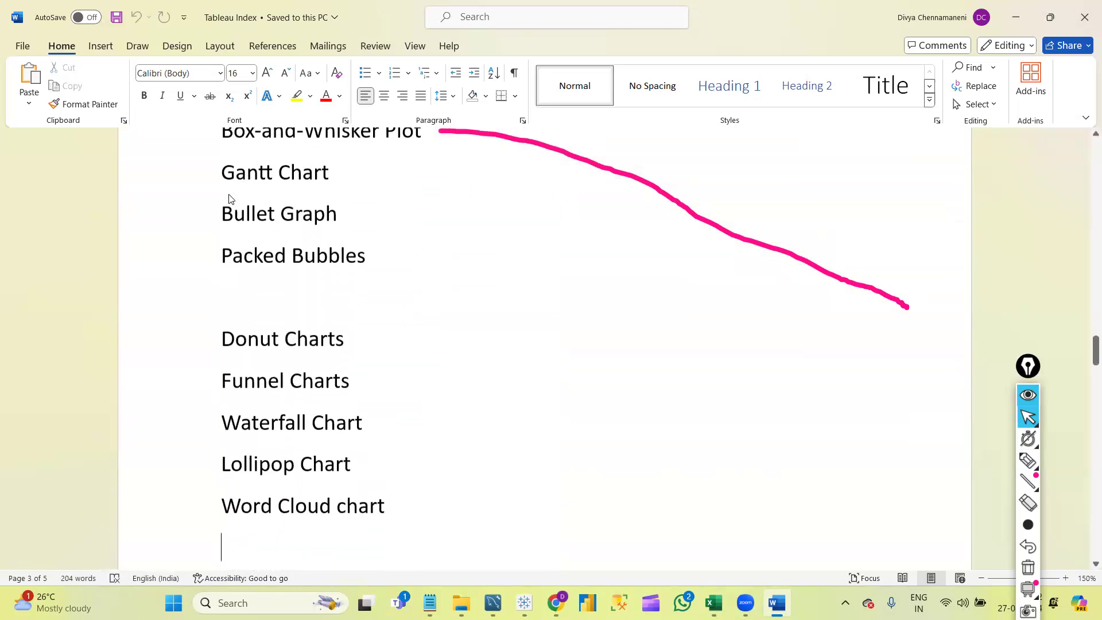
{"action": "double_click", "coordinate": [268, 425]}
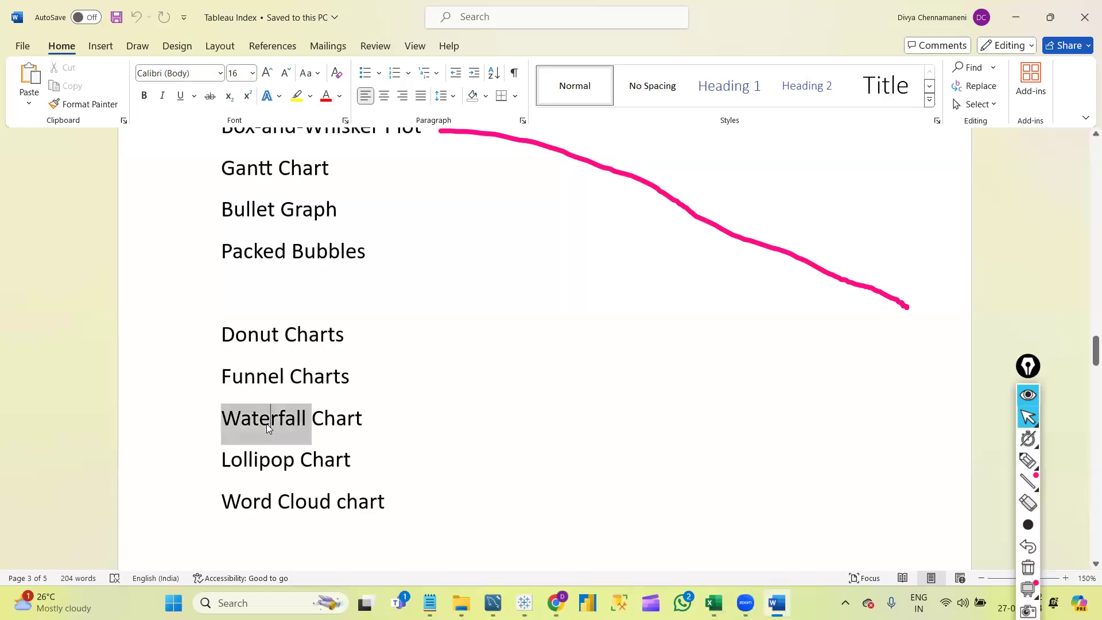
{"action": "left_click", "coordinate": [259, 462]}
- Review the topics from Tableau Sets to Number Functions and highlight Sets
{"action": "key", "text": "Down"}
{"action": "key", "text": "Down"}
{"action": "key", "text": "Down"}
{"action": "key", "text": "Down"}
{"action": "key", "text": "Down"}
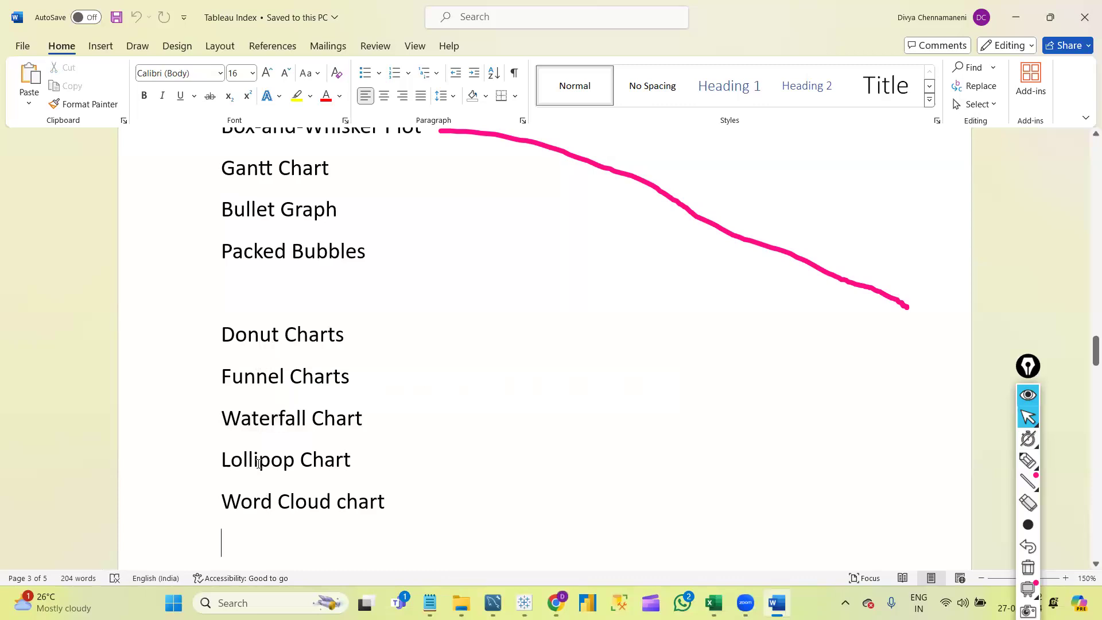
{"action": "key", "text": "Down"}
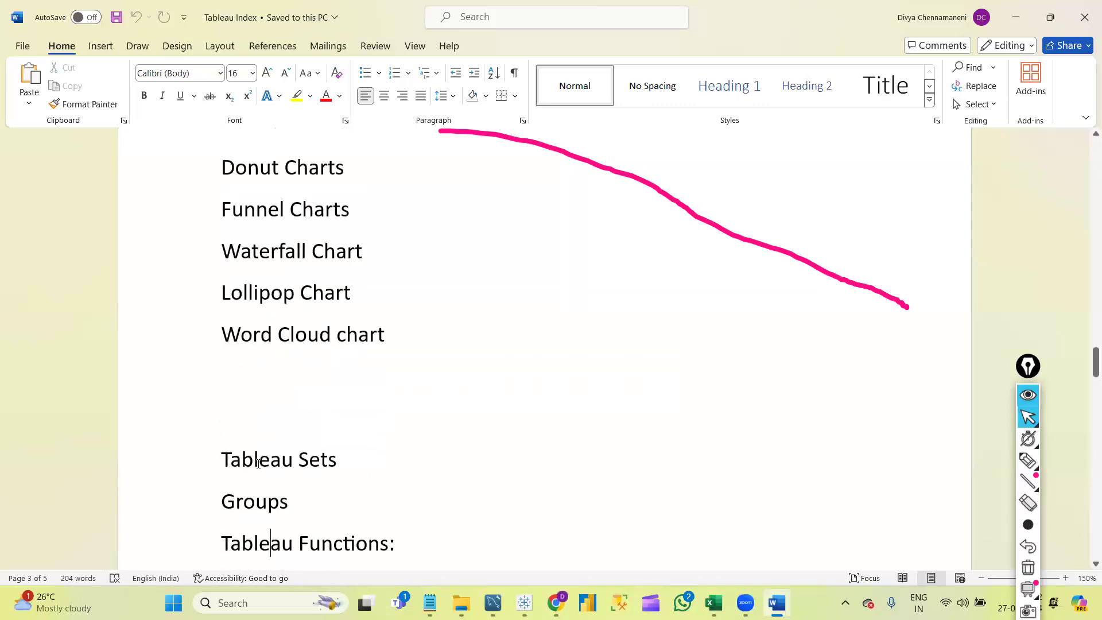
{"action": "key", "text": "Down"}
{"action": "key", "text": "Down"}
{"action": "key", "text": "Down"}
{"action": "key", "text": "Down"}
{"action": "key", "text": "Up"}
{"action": "key", "text": "Up"}
{"action": "key", "text": "Up"}
{"action": "key", "text": "Up"}
{"action": "key", "text": "Up"}
{"action": "key", "text": "Up"}
{"action": "key", "text": "Up"}
{"action": "key", "text": "Up"}
{"action": "key", "text": "Up"}
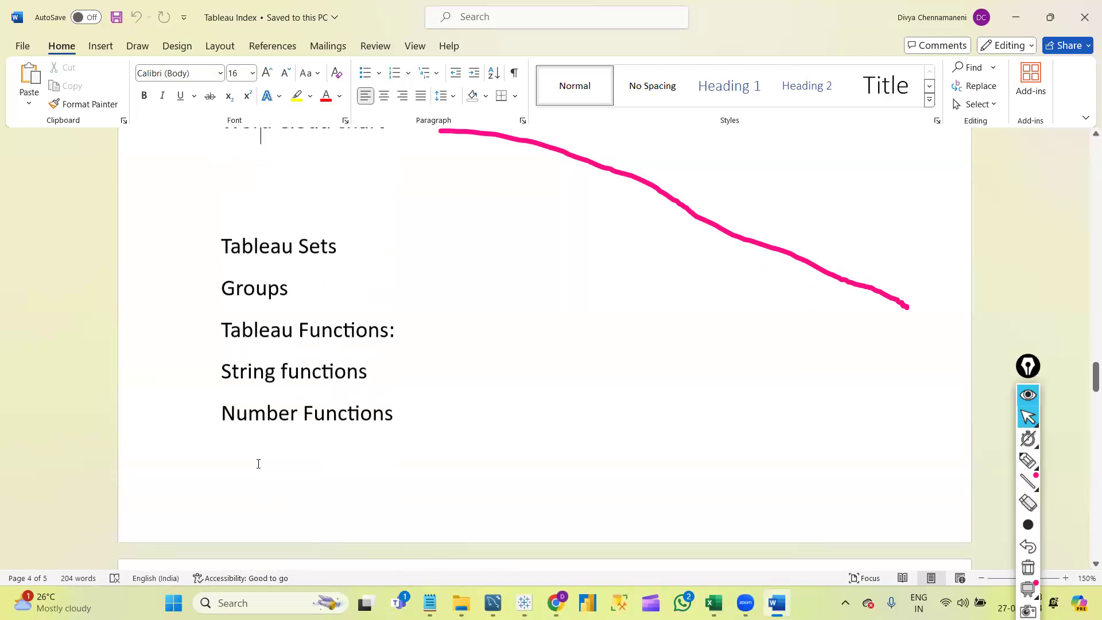
{"action": "double_click", "coordinate": [317, 266]}
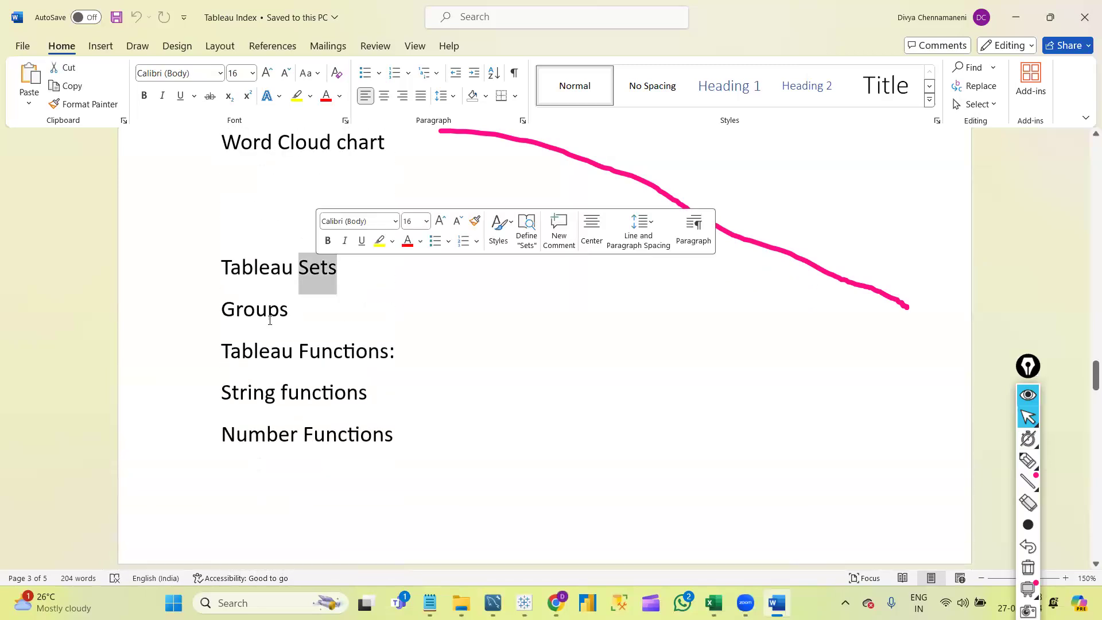
- Continue to the next page and highlight the function topics from Datetime functions to Lookup Functions
{"action": "scroll", "coordinate": [319, 427], "scroll_direction": "down", "scroll_amount": 2}
{"action": "key", "text": "Down"}
{"action": "key", "text": "Down"}
{"action": "key", "text": "Down"}
{"action": "key", "text": "Down"}
{"action": "key", "text": "Down"}
{"action": "key", "text": "Down"}
{"action": "key", "text": "Down"}
{"action": "key", "text": "Down"}
{"action": "key", "text": "Down"}
{"action": "key", "text": "Down"}
{"action": "key", "text": "Down"}
{"action": "key", "text": "Down"}
{"action": "key", "text": "Down"}
{"action": "key", "text": "Down"}
{"action": "key", "text": "Down"}
{"action": "key", "text": "Down"}
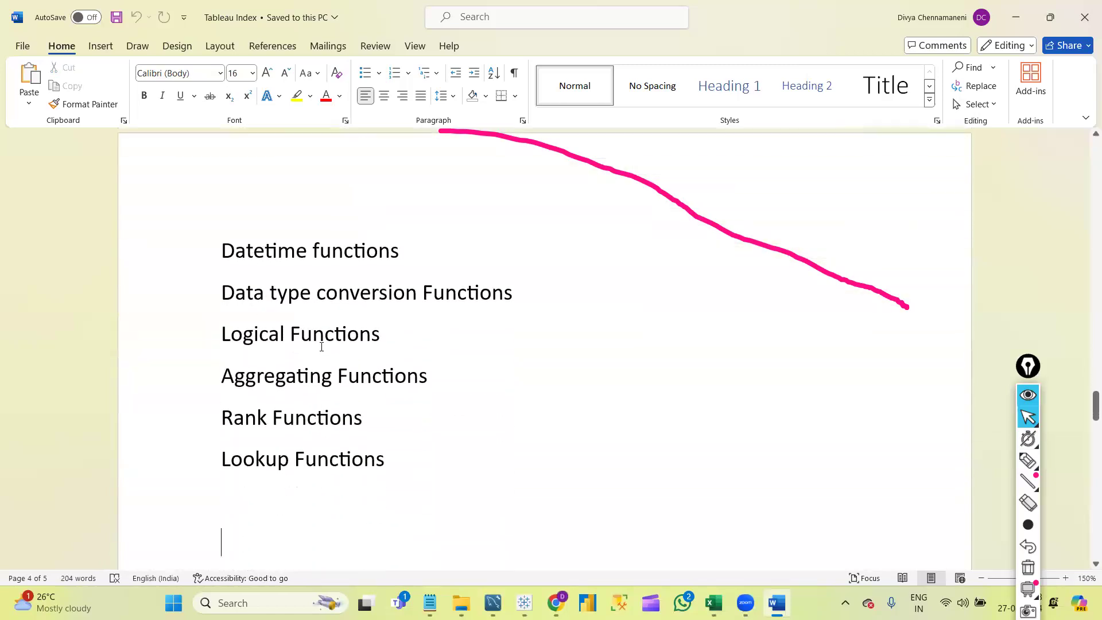
{"action": "left_click_drag", "start_coordinate": [222, 246], "coordinate": [417, 465]}
- Read on to the analytics topics, highlight KPI through Forecasting and point out Trend Lines
{"action": "key", "text": "Down"}
{"action": "key", "text": "Down"}
{"action": "key", "text": "Down"}
{"action": "key", "text": "Down"}
{"action": "key", "text": "Down"}
{"action": "key", "text": "Down"}
{"action": "key", "text": "Down"}
{"action": "key", "text": "Down"}
{"action": "key", "text": "Down"}
{"action": "key", "text": "Down"}
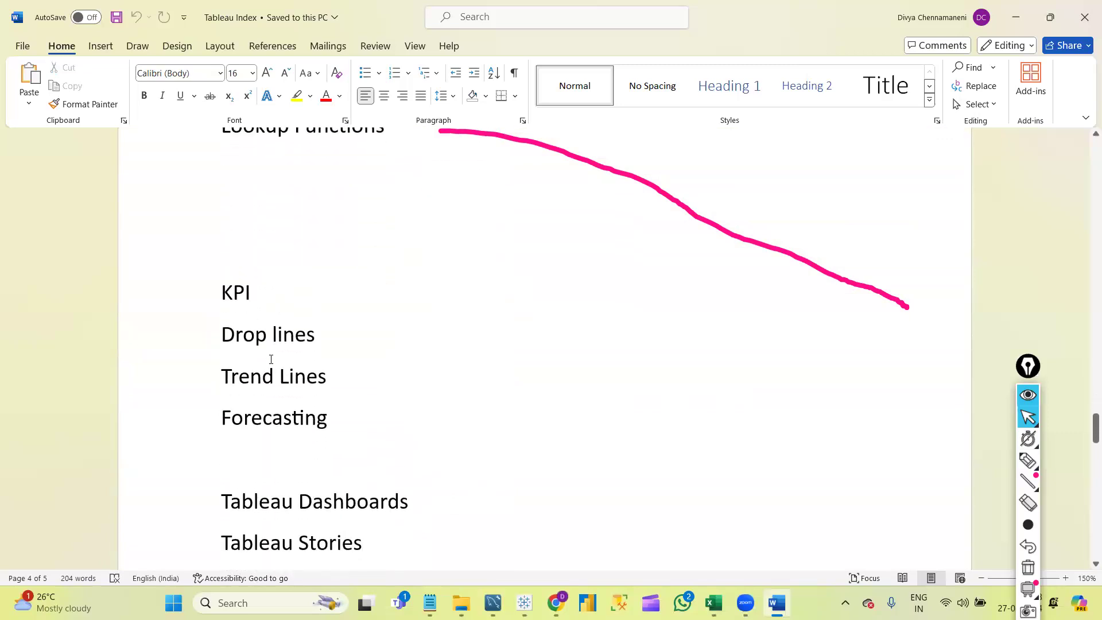
{"action": "left_click_drag", "start_coordinate": [222, 290], "coordinate": [320, 428]}
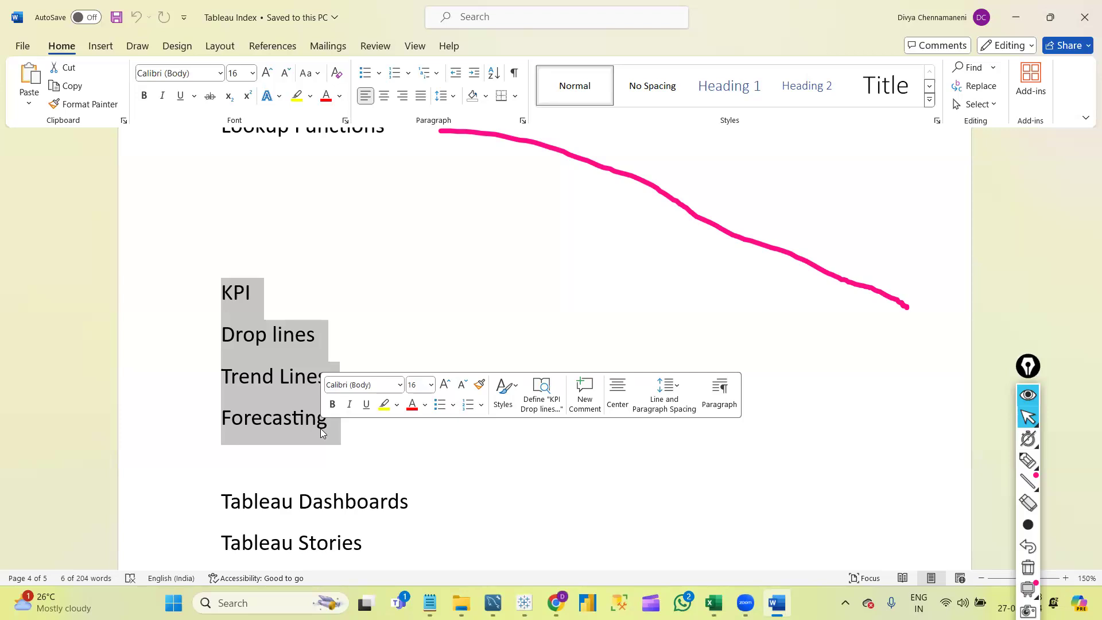
{"action": "double_click", "coordinate": [271, 382]}
{"action": "left_click", "coordinate": [359, 448]}
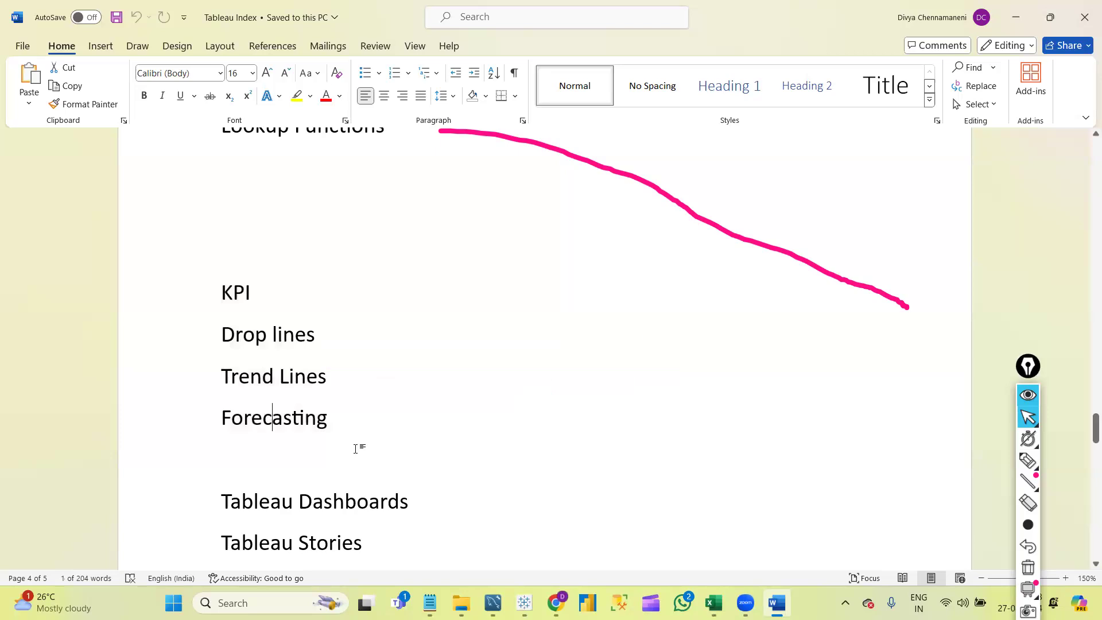
- Move on to the Tableau Dashboards and Tableau Stories topics and highlight Dashboards
{"action": "key", "text": "Down"}
{"action": "key", "text": "Down"}
{"action": "key", "text": "Down"}
{"action": "key", "text": "Down"}
{"action": "key", "text": "Down"}
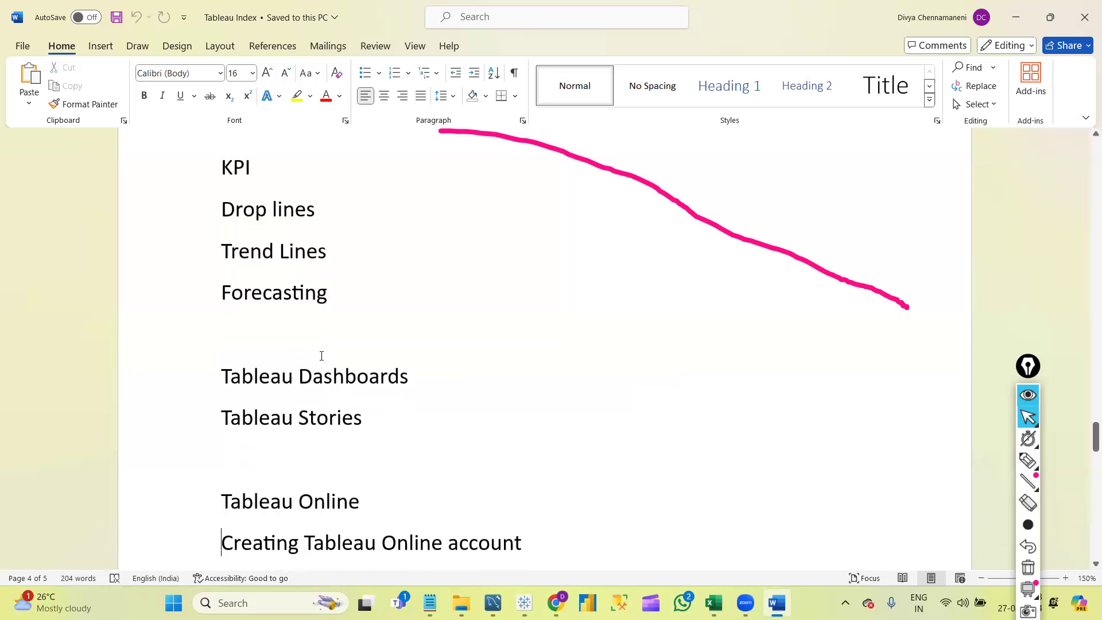
{"action": "double_click", "coordinate": [342, 382]}
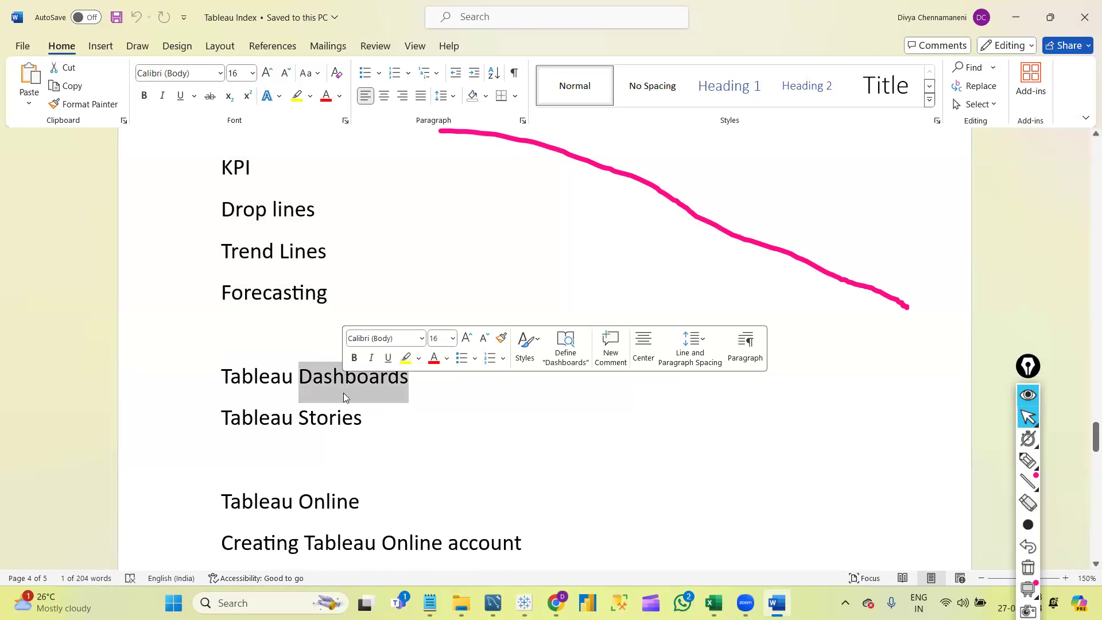
- Switch to the Tableau workbook Book2 and compare the side by side bar, WaterFall Chart and Sheet 3 worksheets
{"action": "mouse_move", "coordinate": [524, 603]}
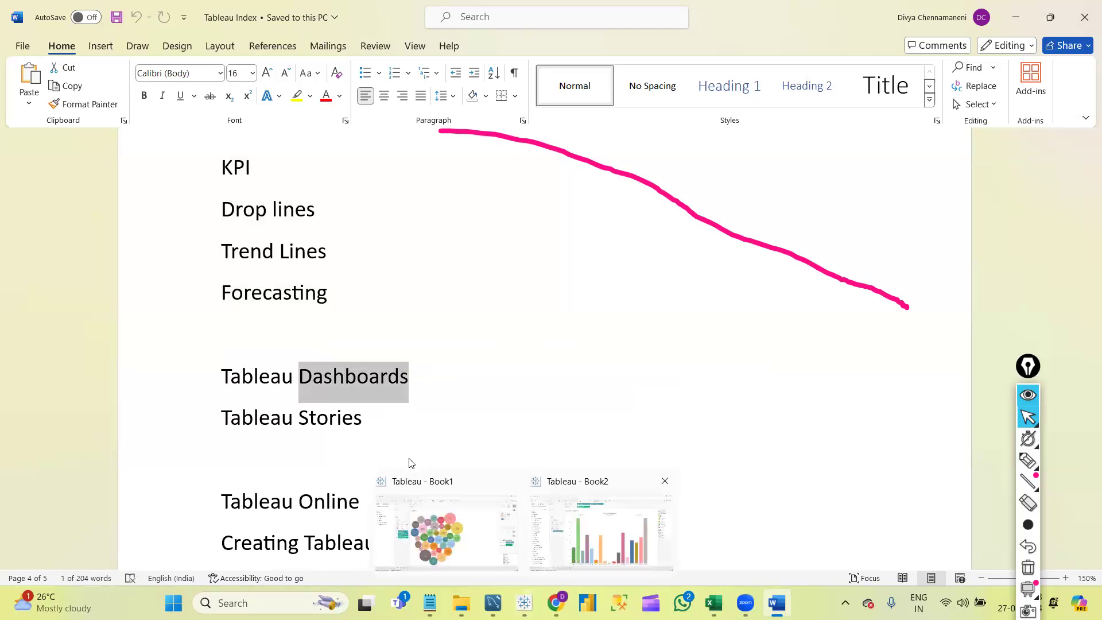
{"action": "left_click", "coordinate": [602, 532]}
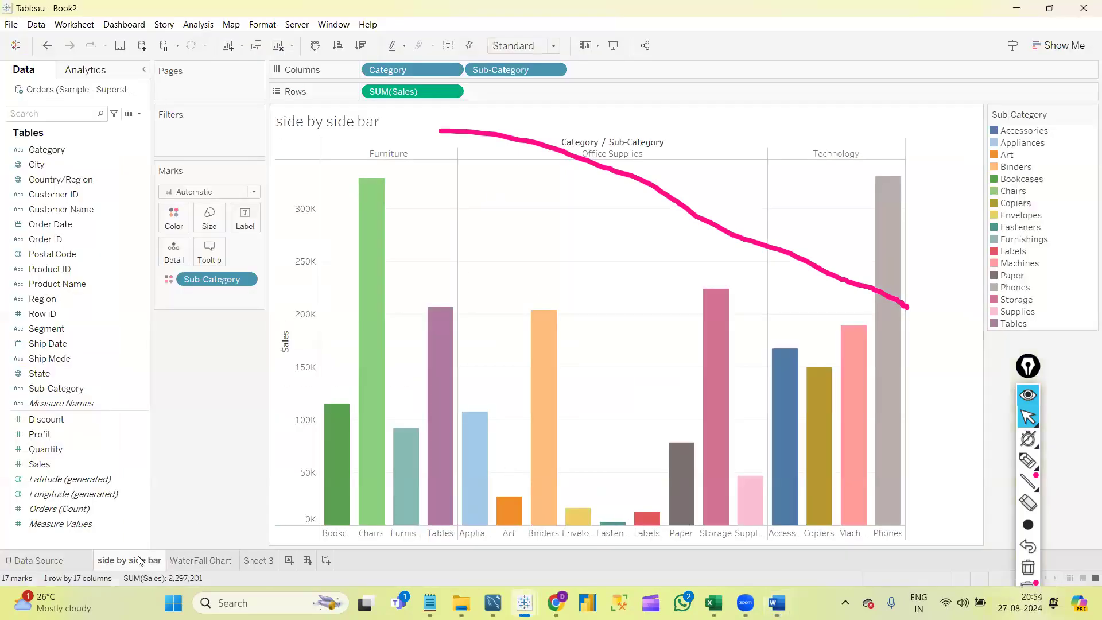
{"action": "left_click", "coordinate": [194, 564]}
{"action": "left_click", "coordinate": [258, 560]}
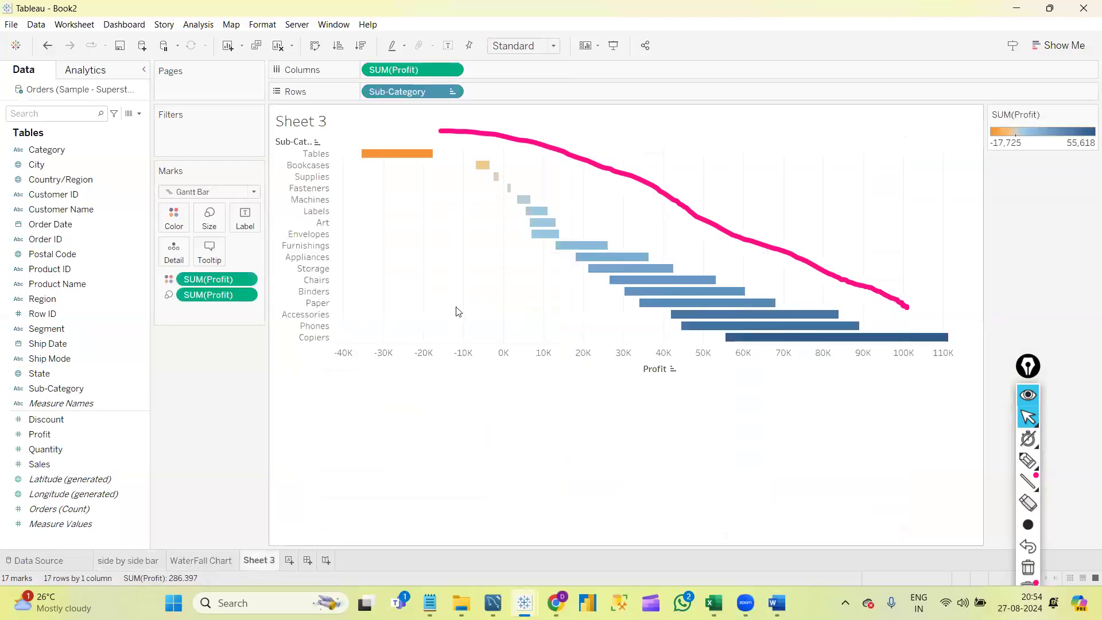
{"action": "left_click", "coordinate": [129, 560]}
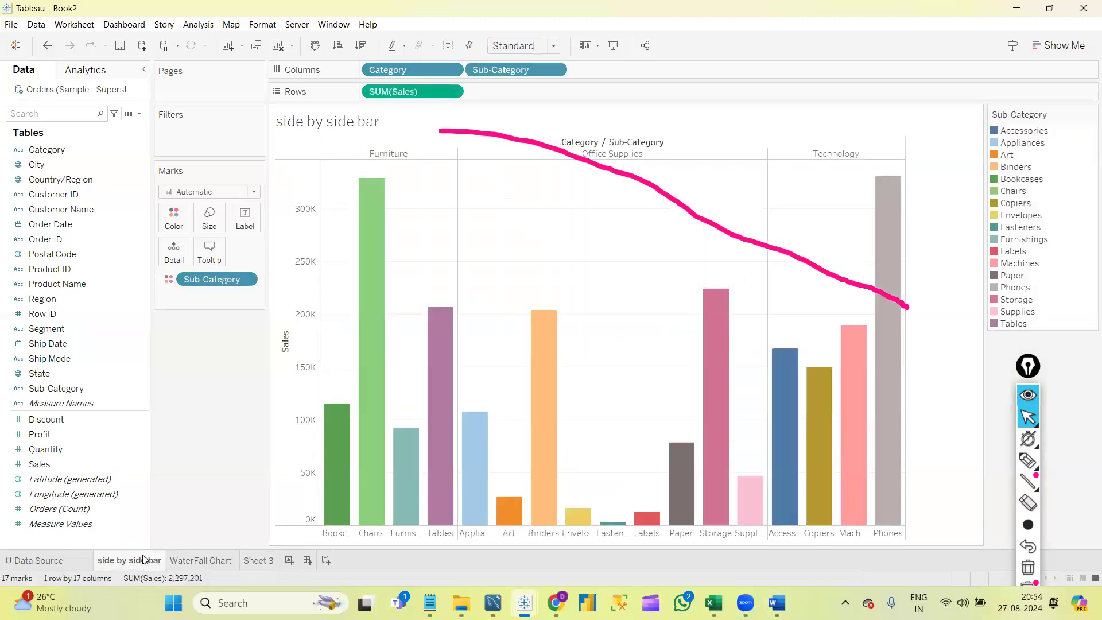
{"action": "left_click", "coordinate": [190, 560]}
{"action": "left_click", "coordinate": [130, 561]}
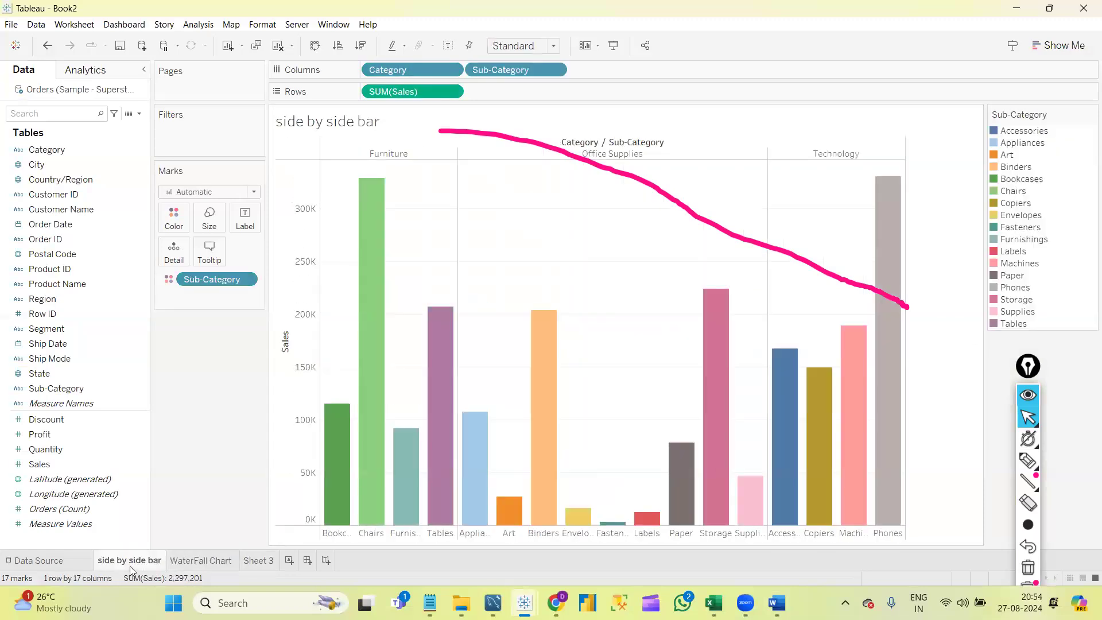
{"action": "left_click", "coordinate": [197, 561]}
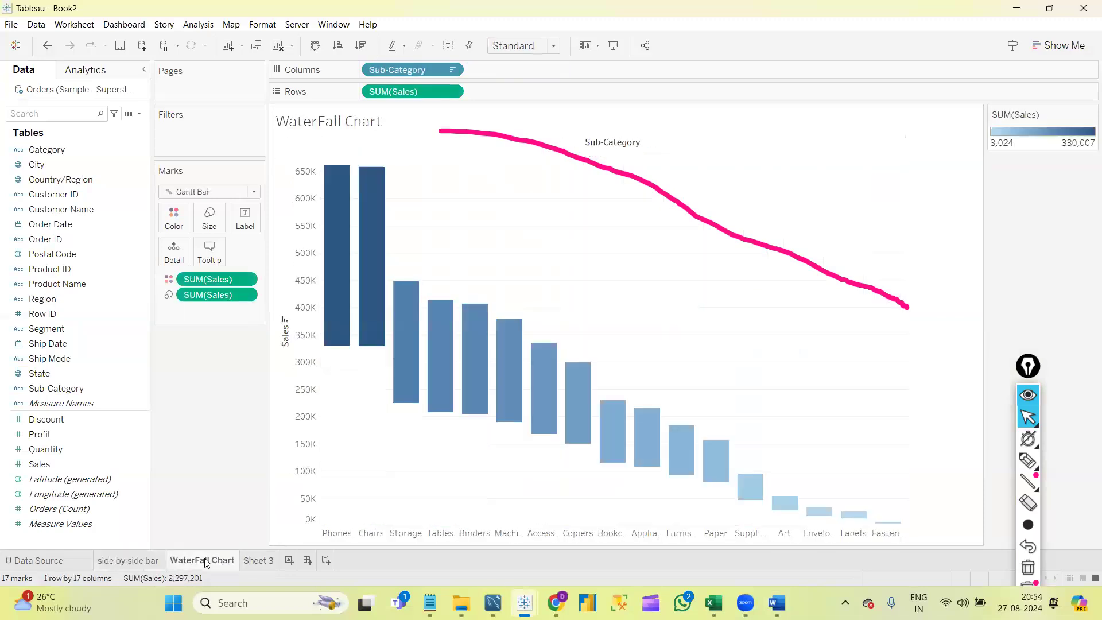
{"action": "left_click", "coordinate": [258, 561]}
- Return to the Tableau Index document in Word and point out the Dashboards and Tableau Stories topics
{"action": "mouse_move", "coordinate": [430, 603]}
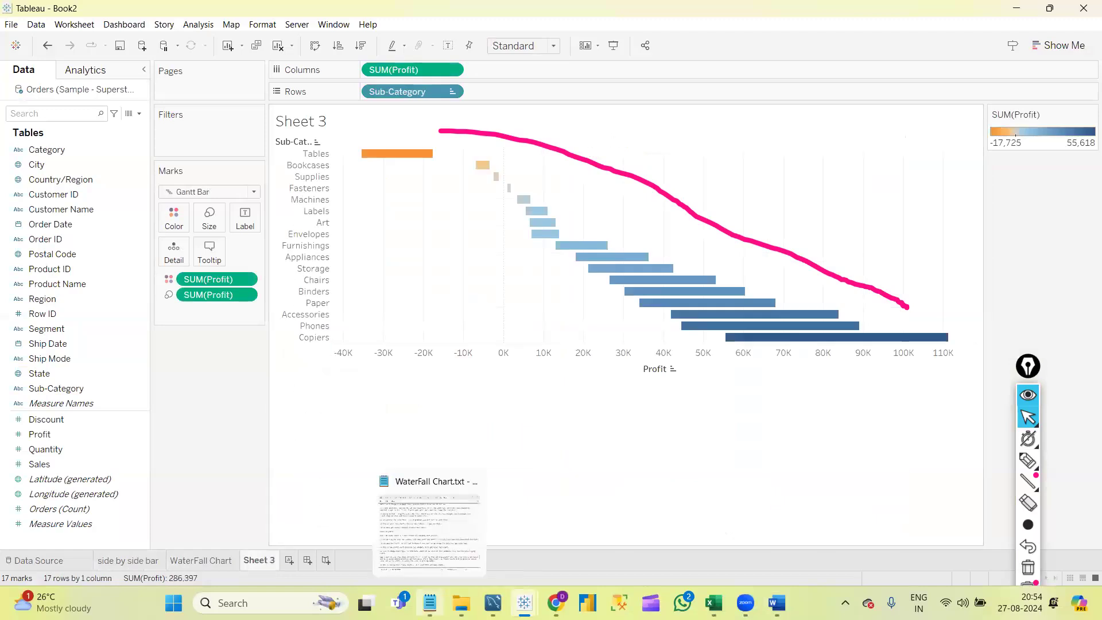
{"action": "mouse_move", "coordinate": [524, 603]}
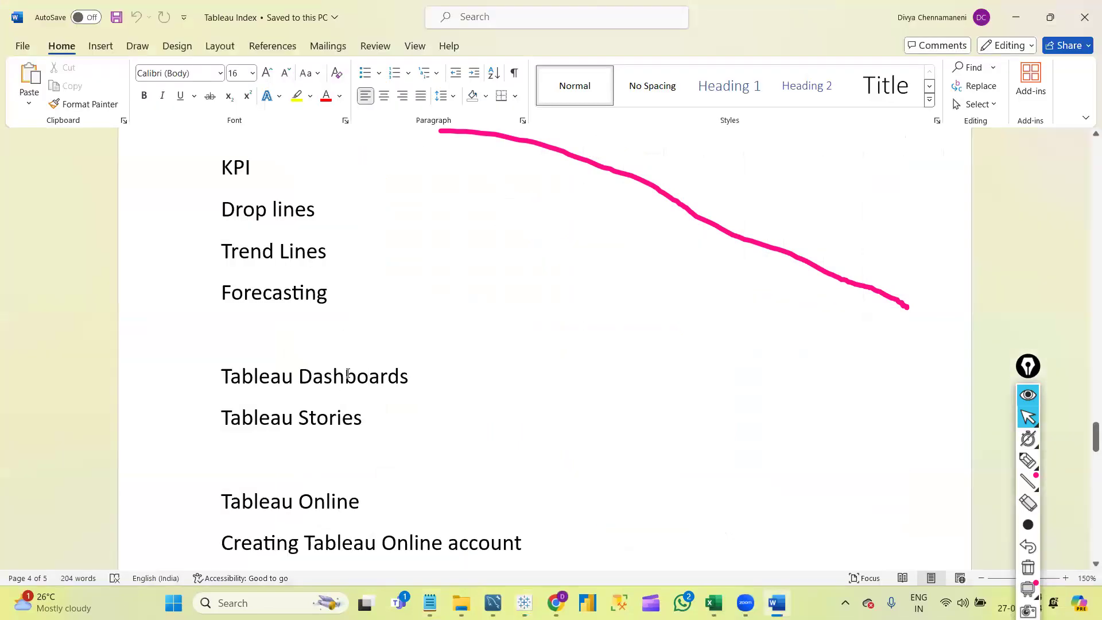
{"action": "double_click", "coordinate": [348, 377]}
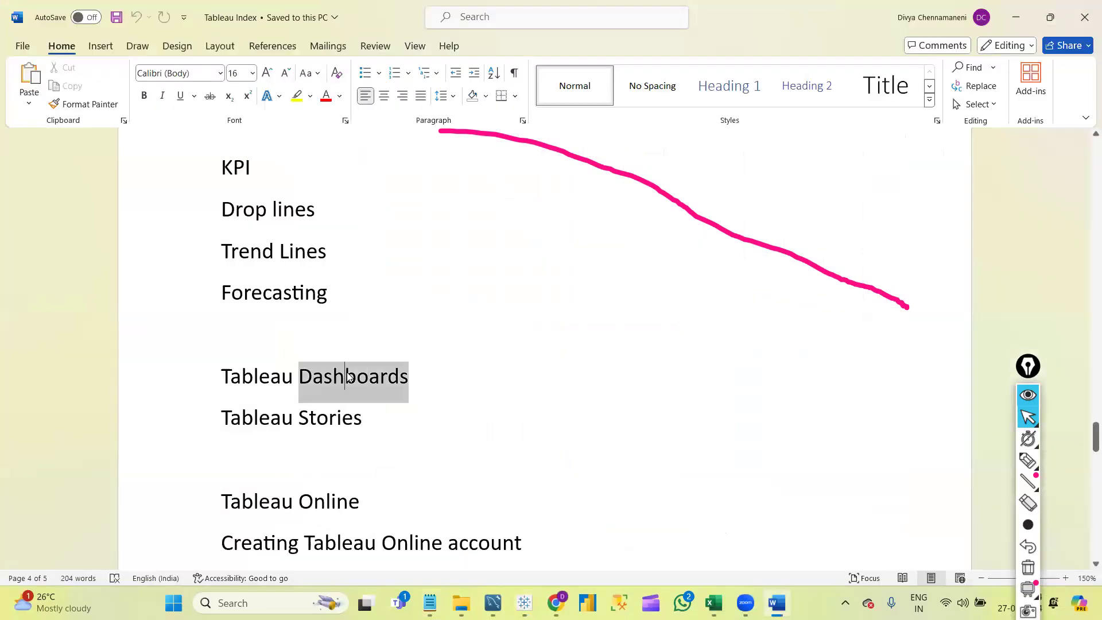
{"action": "left_click", "coordinate": [341, 415]}
- Read on through the Tableau Online and Tableau Server topics down to Subscriptions
{"action": "key", "text": "Down"}
{"action": "key", "text": "Down"}
{"action": "key", "text": "Down"}
{"action": "key", "text": "Down"}
{"action": "key", "text": "Down"}
{"action": "key", "text": "Down"}
{"action": "key", "text": "Down"}
{"action": "key", "text": "Down"}
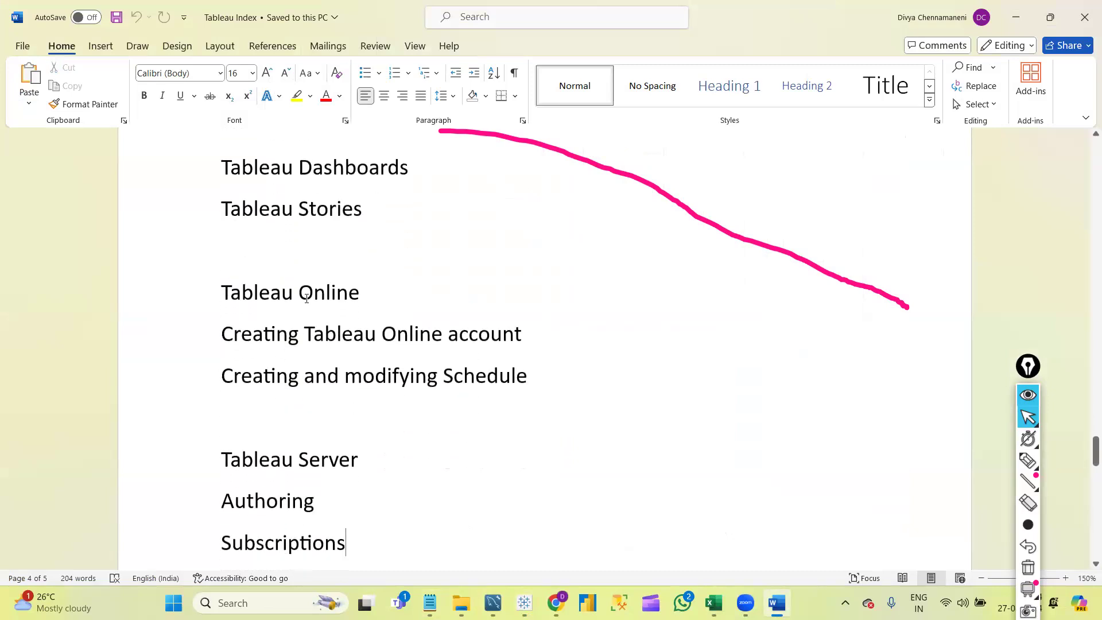
- Point out the Tableau Online topic and read on through Tableau Server and Publishing to Tableau Prep - Installation
{"action": "double_click", "coordinate": [299, 292]}
{"action": "left_click", "coordinate": [334, 345]}
{"action": "key", "text": "Down"}
{"action": "key", "text": "Down"}
{"action": "key", "text": "Down"}
{"action": "key", "text": "Down"}
{"action": "key", "text": "Down"}
{"action": "key", "text": "Down"}
{"action": "key", "text": "Down"}
{"action": "key", "text": "Down"}
{"action": "key", "text": "Down"}
{"action": "key", "text": "Down"}
{"action": "key", "text": "Down"}
{"action": "key", "text": "Down"}
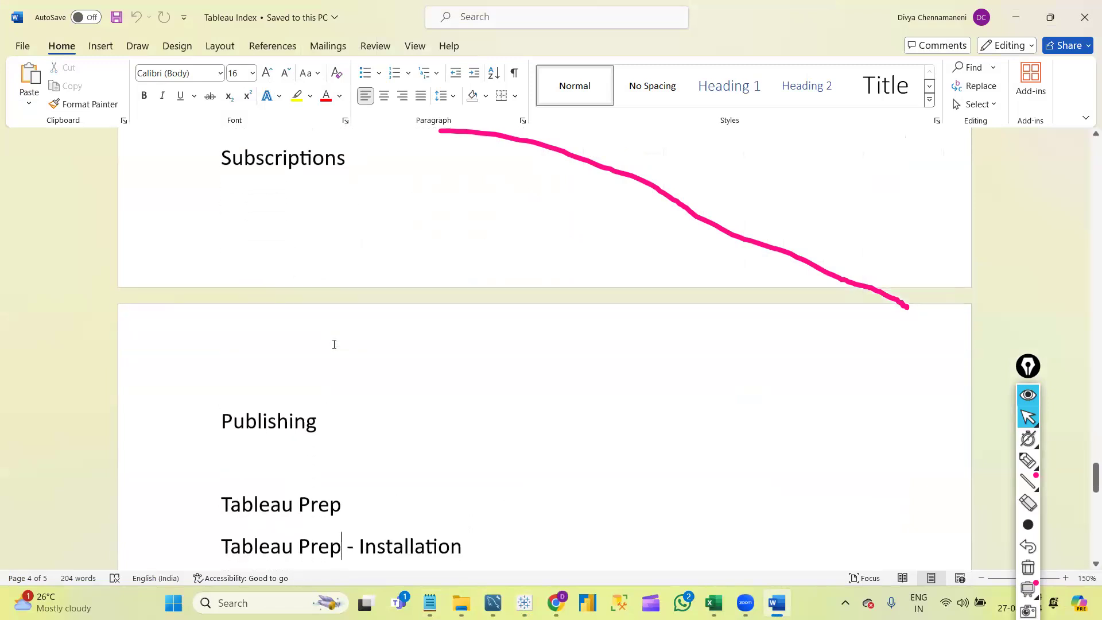
- Go back to the Tableau Server topics and highlight Authoring and Subscriptions
{"action": "key", "text": "Up"}
{"action": "key", "text": "Up"}
{"action": "key", "text": "Up"}
{"action": "key", "text": "Up"}
{"action": "key", "text": "Up"}
{"action": "key", "text": "Up"}
{"action": "key", "text": "Up"}
{"action": "key", "text": "Up"}
{"action": "key", "text": "Up"}
{"action": "key", "text": "Up"}
{"action": "key", "text": "Up"}
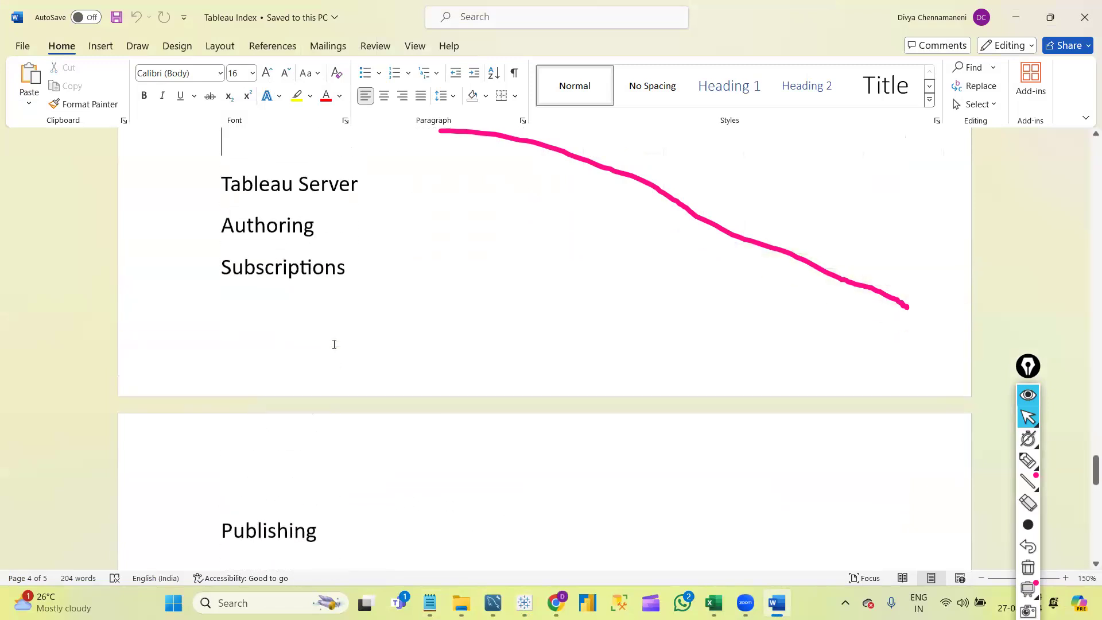
{"action": "left_click_drag", "start_coordinate": [250, 246], "coordinate": [350, 279]}
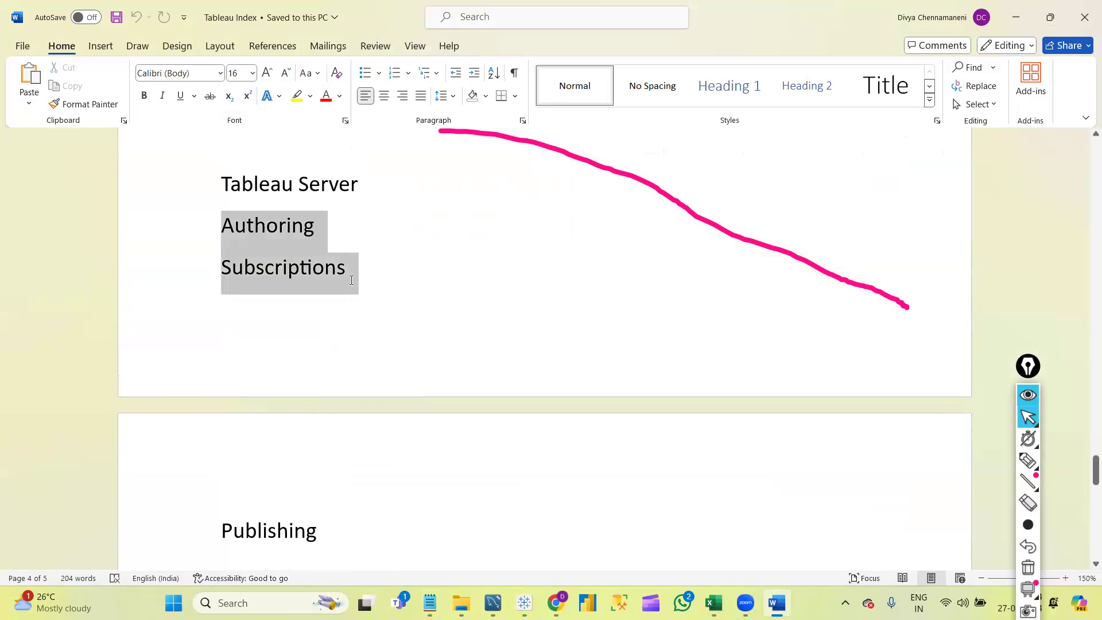
- Highlight the Tableau Prep, Tableau Prep - Installation and ETL topics on the last page, then point out Interview Questions
{"action": "scroll", "coordinate": [350, 279], "scroll_direction": "down", "scroll_amount": 2}
{"action": "scroll", "coordinate": [351, 280], "scroll_direction": "down", "scroll_amount": 3}
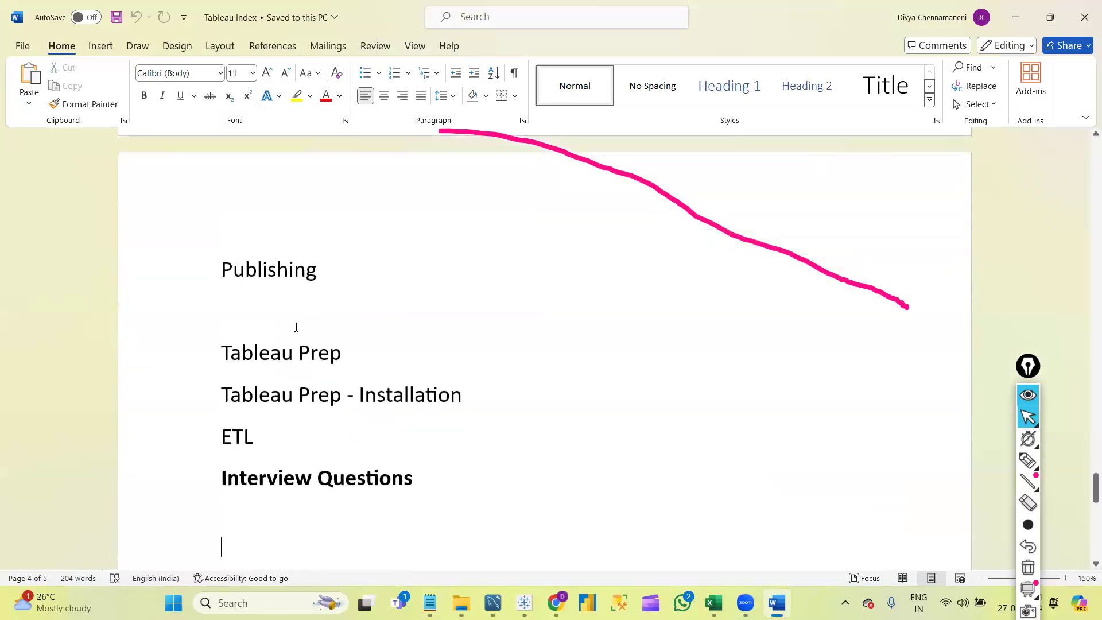
{"action": "left_click_drag", "start_coordinate": [272, 350], "coordinate": [350, 430]}
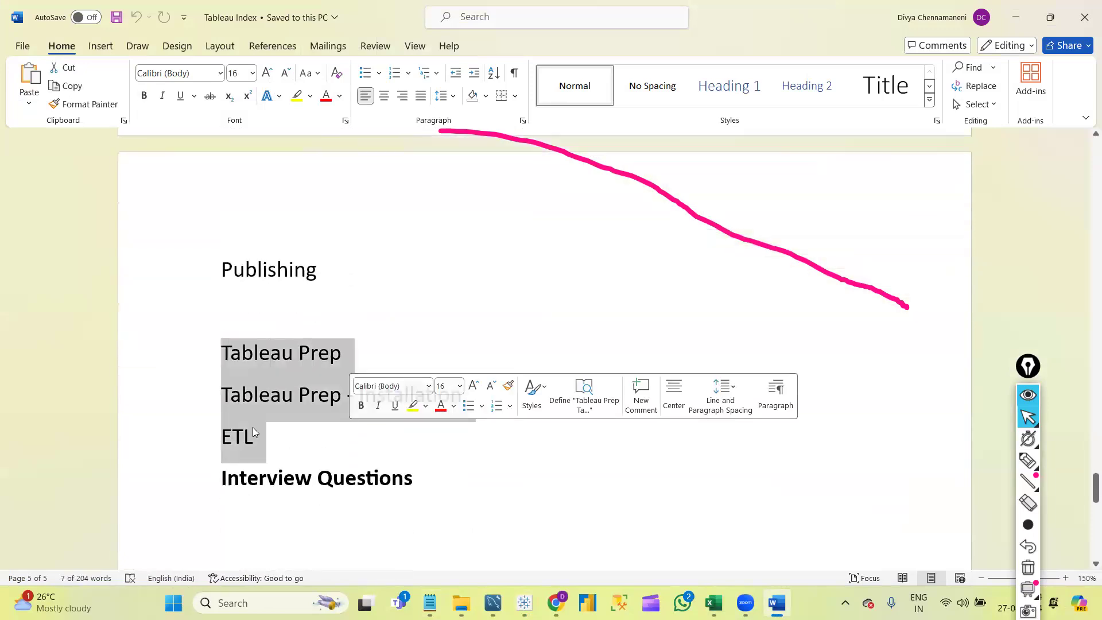
{"action": "left_click", "coordinate": [302, 376]}
{"action": "left_click_drag", "start_coordinate": [256, 353], "coordinate": [308, 426]}
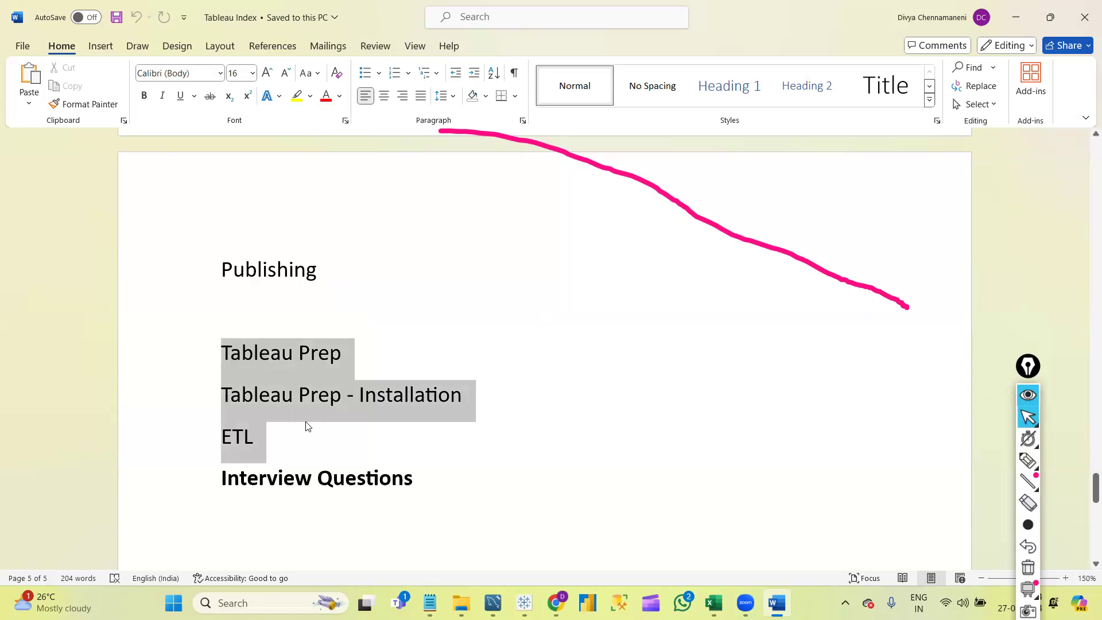
{"action": "left_click", "coordinate": [274, 443]}
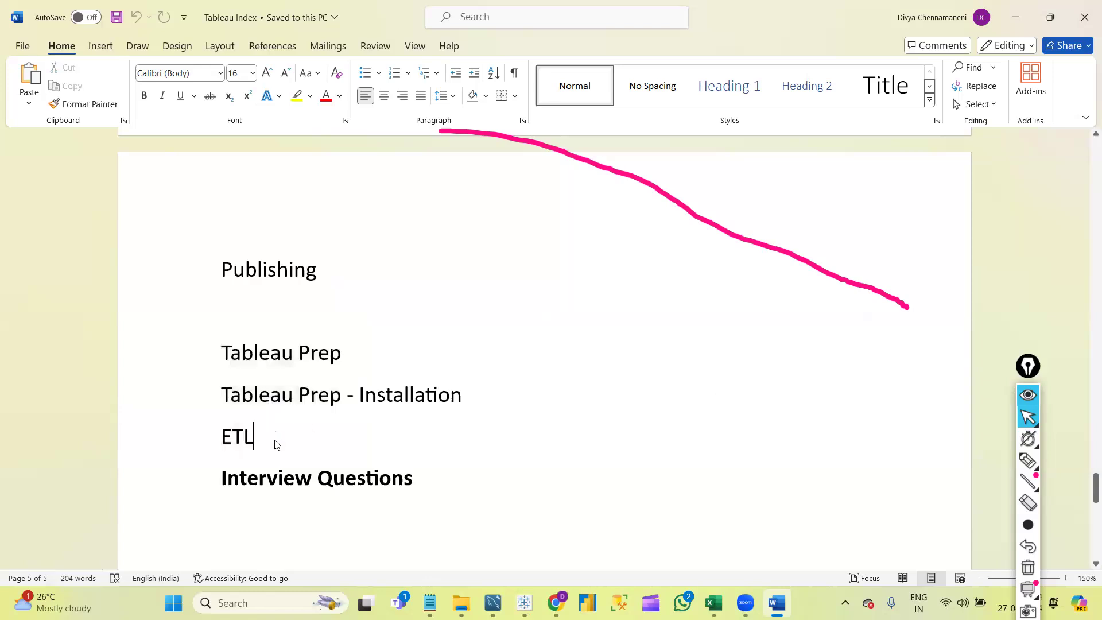
{"action": "double_click", "coordinate": [291, 466]}
- Review the index backwards from Tableau Prep, past Tableau Dashboards and Stories, to the Donut, Funnel and Waterfall chart topics
{"action": "left_click", "coordinate": [361, 336]}
{"action": "key", "text": "Up"}
{"action": "key", "text": "Up"}
{"action": "key", "text": "Up"}
{"action": "key", "text": "Up"}
{"action": "key", "text": "Up"}
{"action": "key", "text": "Up"}
{"action": "key", "text": "Up"}
{"action": "key", "text": "Up"}
{"action": "key", "text": "Up"}
{"action": "key", "text": "Up"}
{"action": "key", "text": "Up"}
{"action": "key", "text": "Up"}
{"action": "key", "text": "Up"}
{"action": "key", "text": "Up"}
{"action": "key", "text": "Up"}
{"action": "key", "text": "Up"}
{"action": "key", "text": "Up"}
{"action": "key", "text": "Up"}
{"action": "key", "text": "Up"}
{"action": "key", "text": "Up"}
{"action": "key", "text": "Up"}
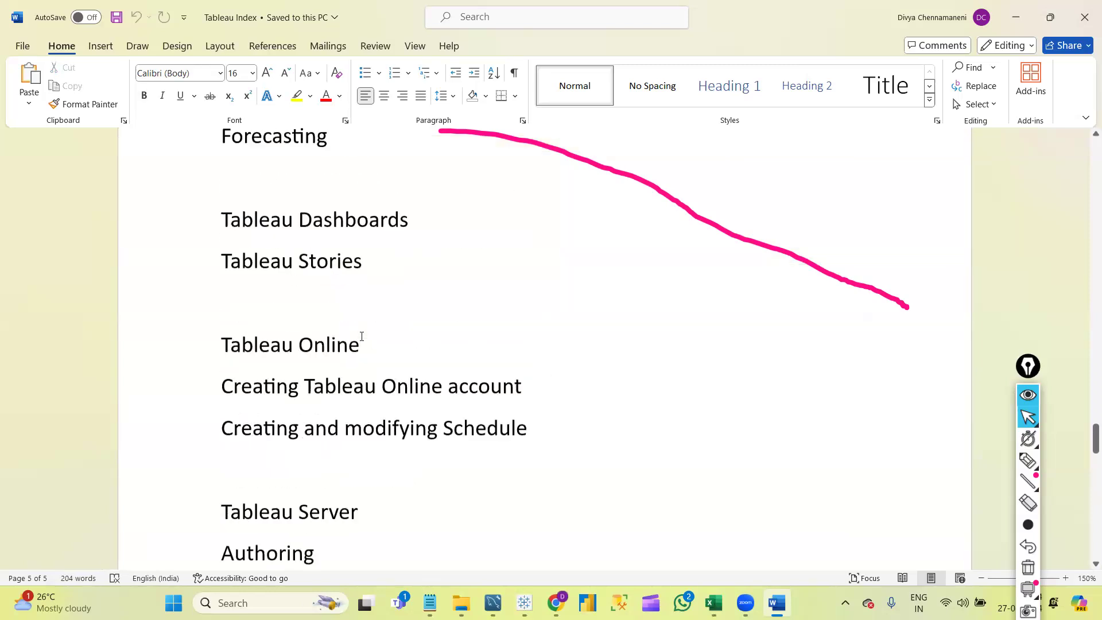
{"action": "key", "text": "Up"}
{"action": "key", "text": "Up"}
{"action": "key", "text": "Up"}
{"action": "key", "text": "Up"}
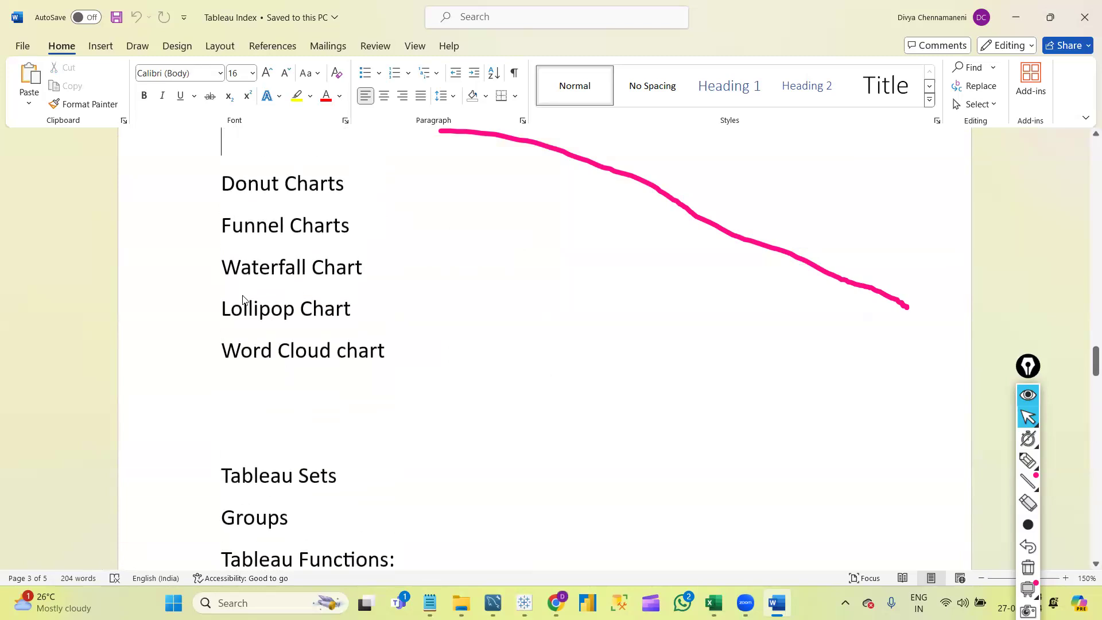
- Switch to File Explorer and look through the Tableau Class Notes folder on the D: drive
{"action": "key", "text": "alt+Tab"}
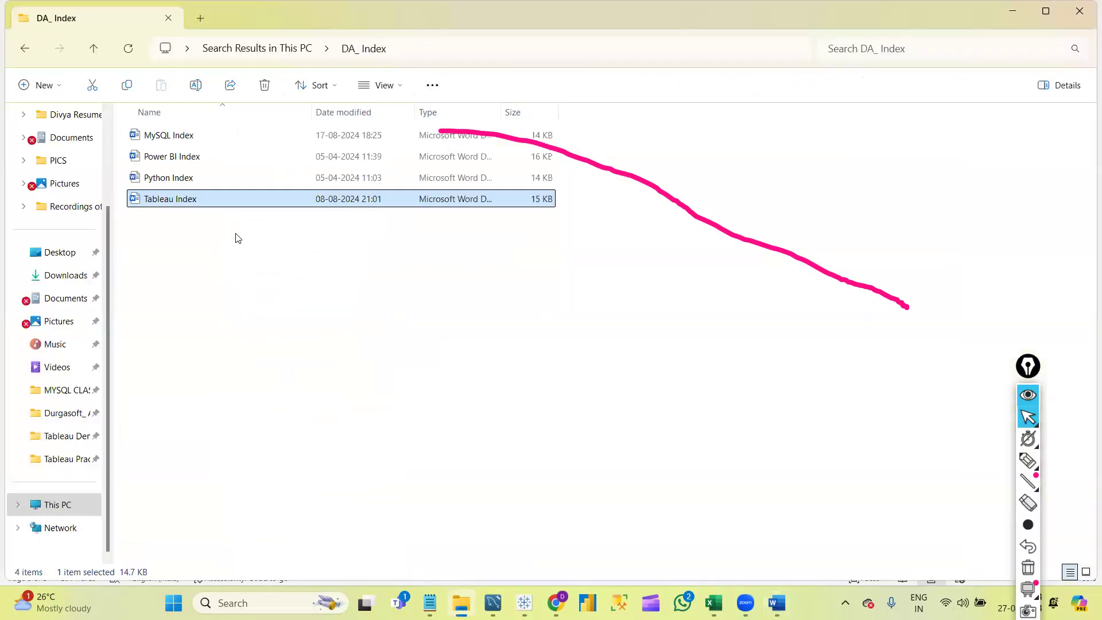
{"action": "left_click", "coordinate": [279, 49]}
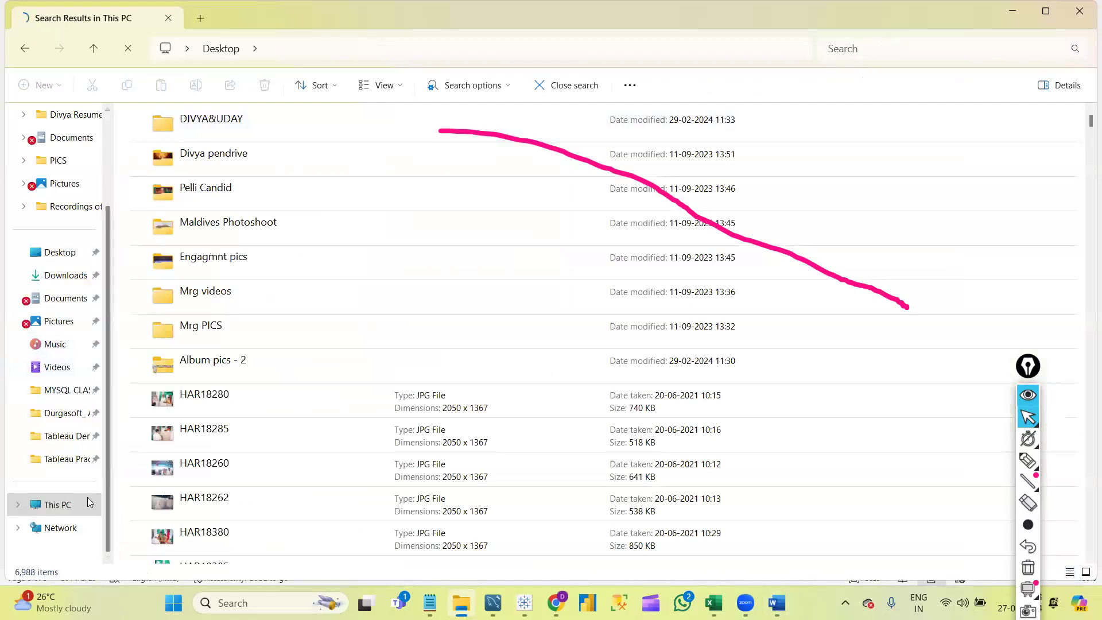
{"action": "left_click", "coordinate": [76, 513]}
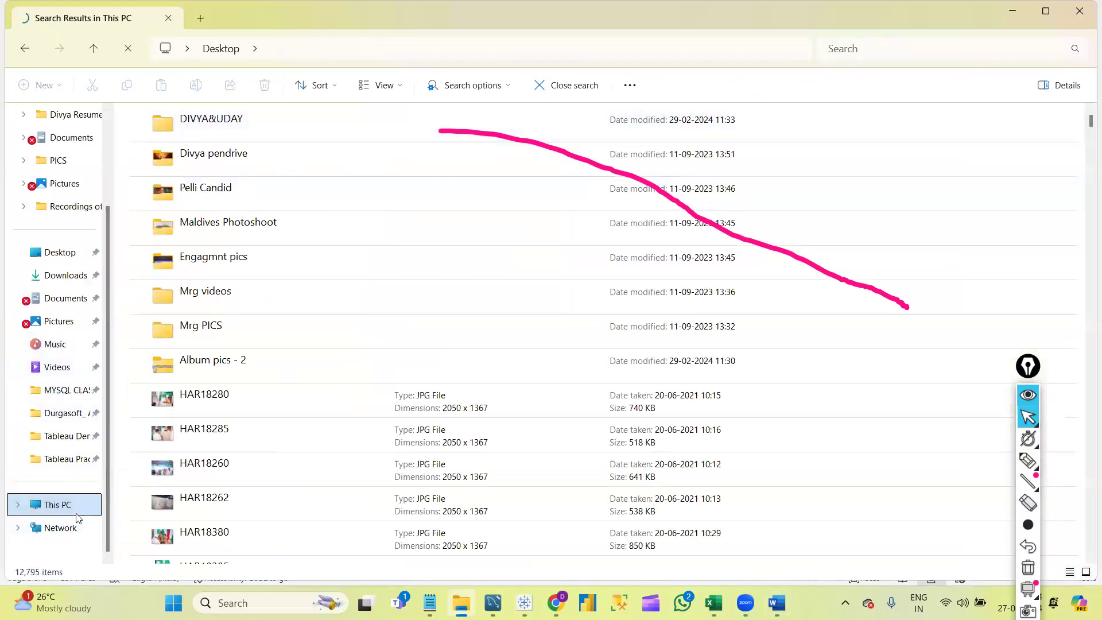
{"action": "double_click", "coordinate": [400, 166]}
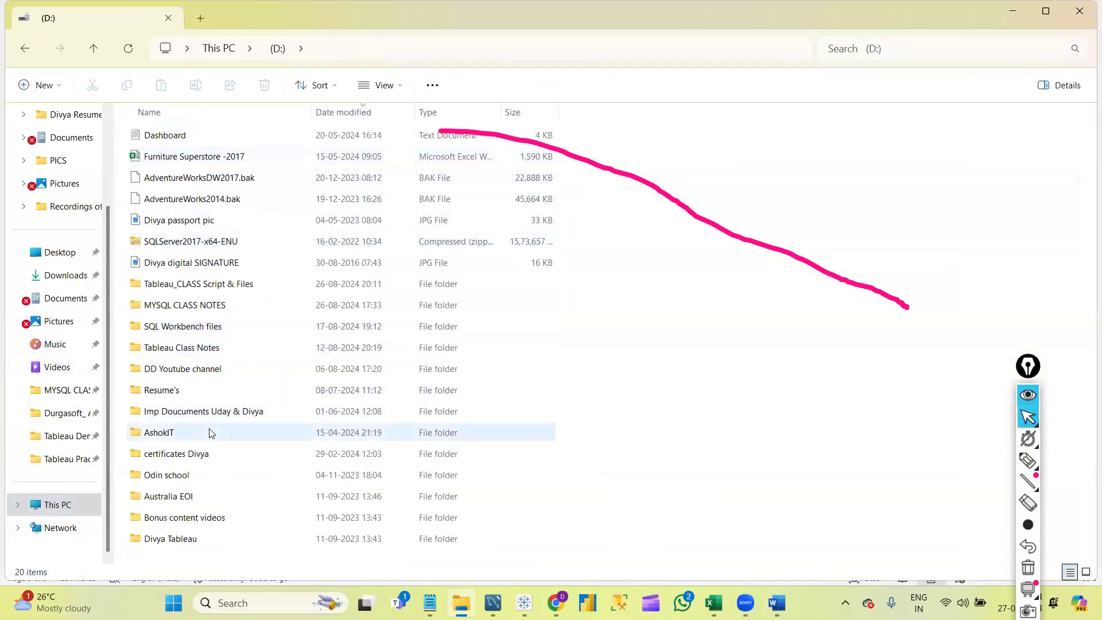
{"action": "double_click", "coordinate": [185, 348]}
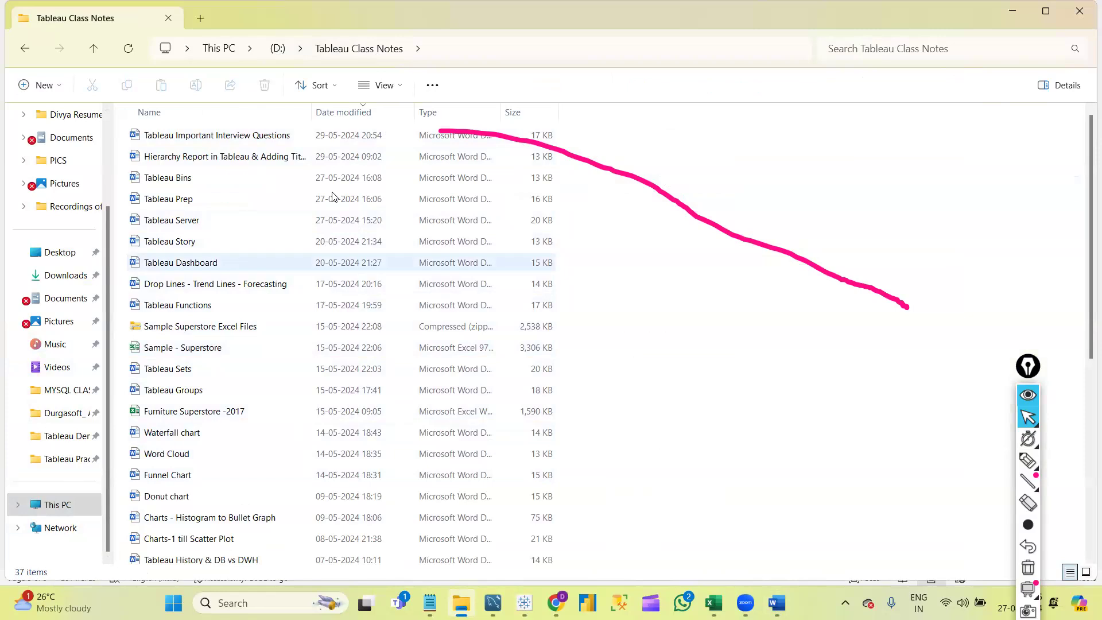
- Return to the D: drive, open the Tableau_CLASS Script & Files folder and browse down to its subfolders
{"action": "left_click", "coordinate": [279, 50]}
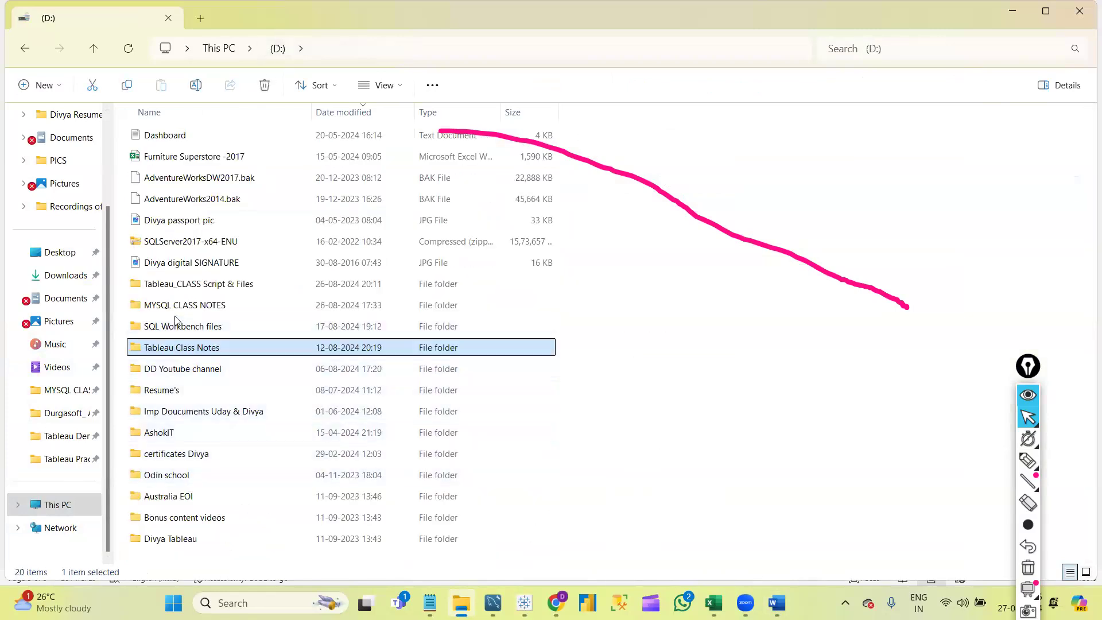
{"action": "double_click", "coordinate": [172, 290]}
{"action": "left_click", "coordinate": [213, 471]}
{"action": "key", "text": "Down"}
{"action": "key", "text": "Down"}
{"action": "key", "text": "Down"}
{"action": "key", "text": "Down"}
{"action": "key", "text": "Down"}
{"action": "key", "text": "Down"}
{"action": "key", "text": "Down"}
{"action": "key", "text": "Down"}
{"action": "key", "text": "Down"}
{"action": "key", "text": "Down"}
{"action": "key", "text": "Down"}
{"action": "key", "text": "Down"}
{"action": "key", "text": "Down"}
{"action": "key", "text": "Down"}
{"action": "key", "text": "Down"}
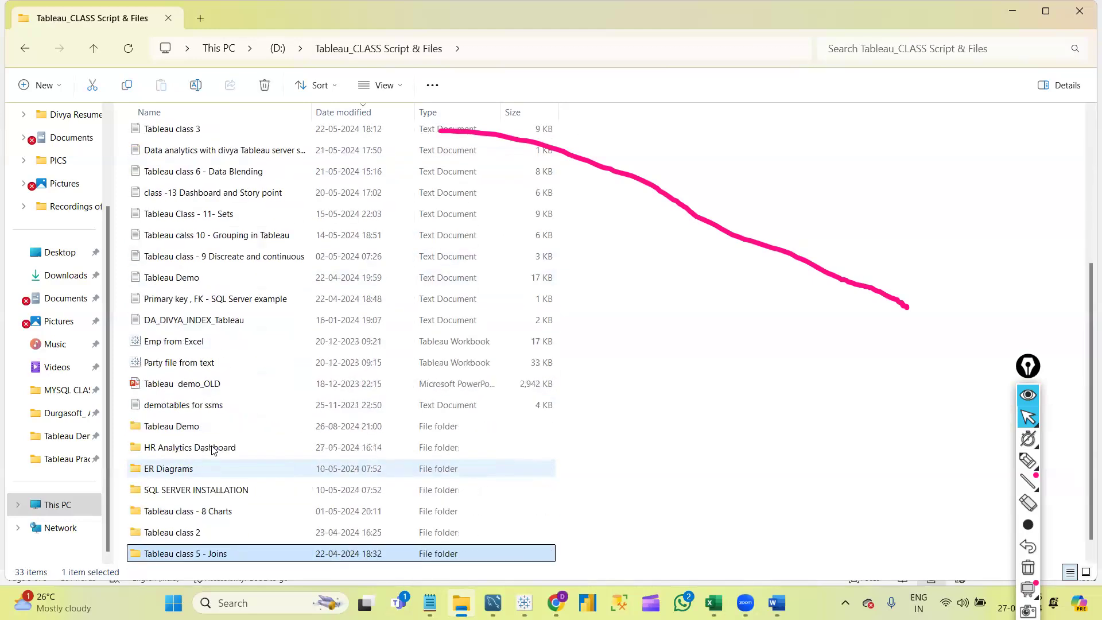
{"action": "key", "text": "Down"}
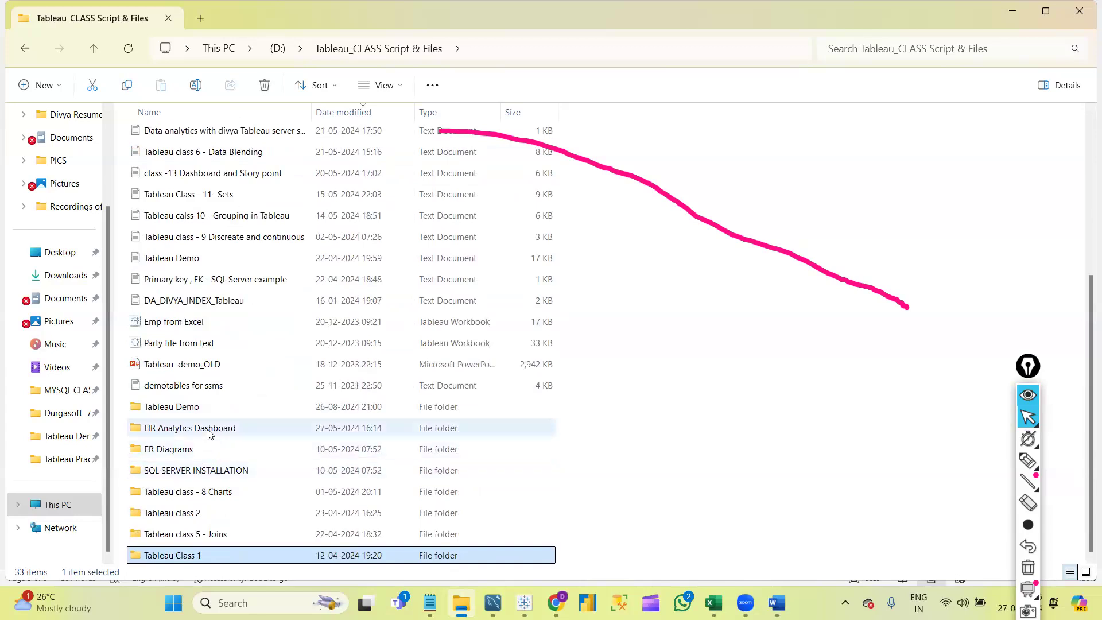
- Open the HR Analytics Pic image from the HR Analytics Dashboard folder and maximize its window
{"action": "double_click", "coordinate": [210, 435]}
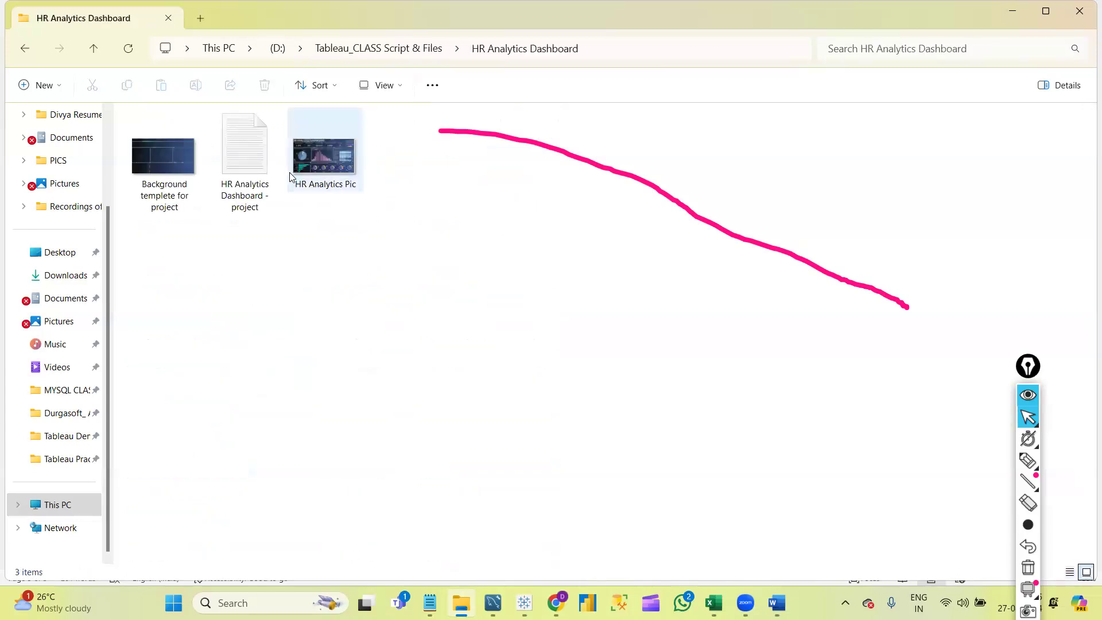
{"action": "left_click", "coordinate": [316, 172]}
{"action": "double_click", "coordinate": [316, 172]}
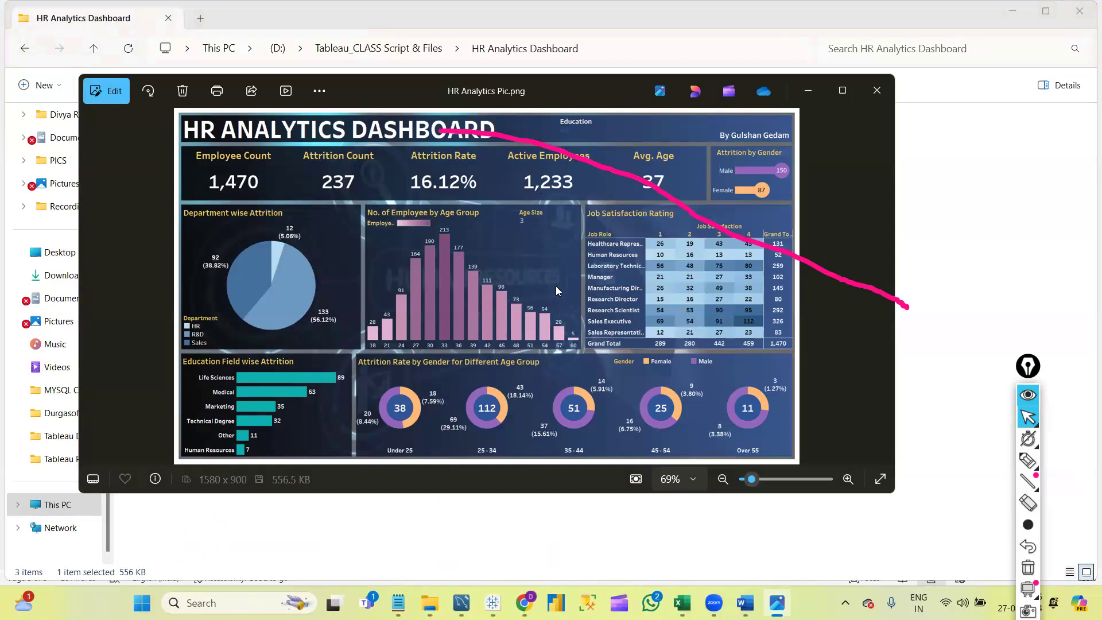
{"action": "left_click", "coordinate": [841, 92]}
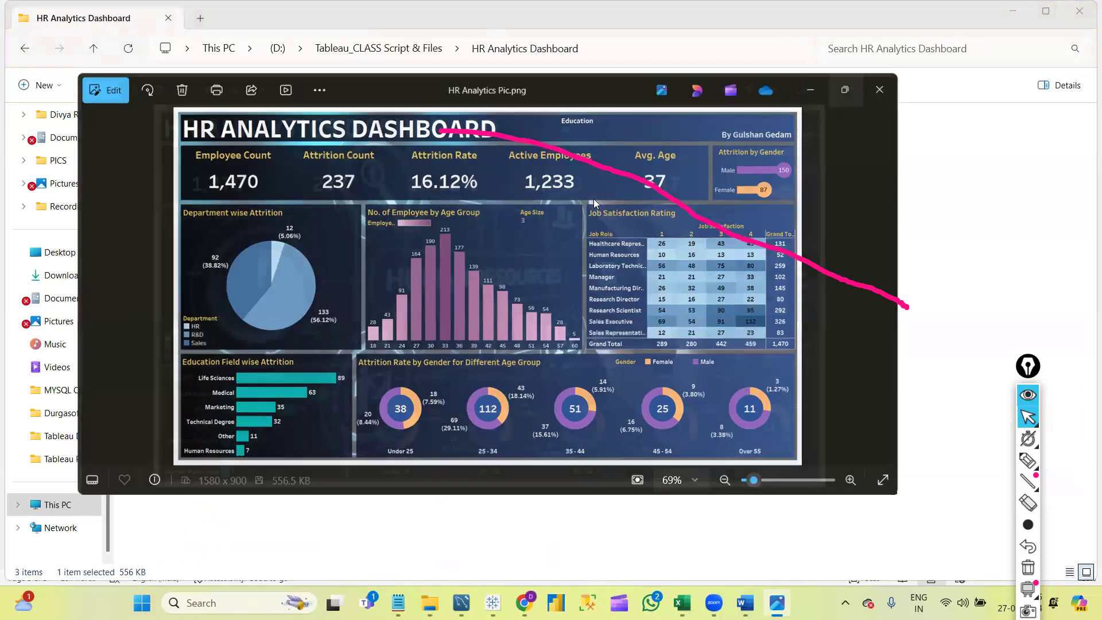